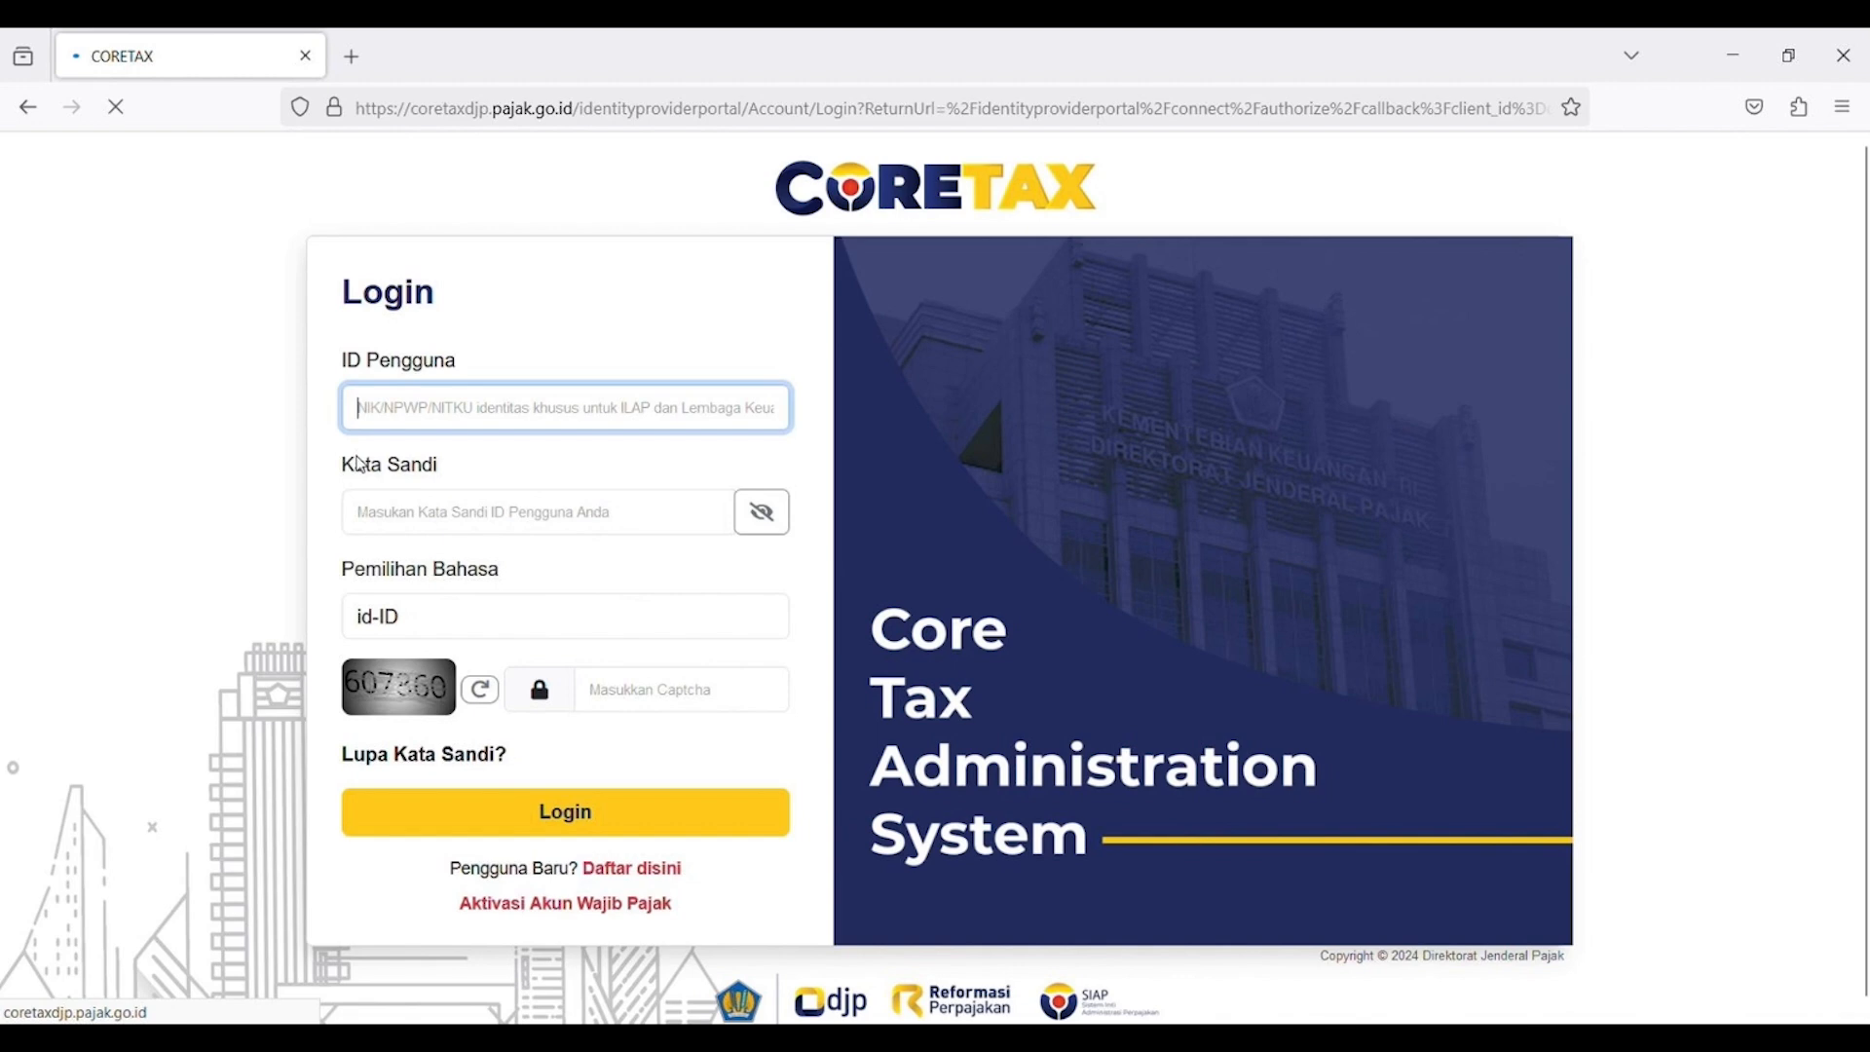
# Step: Log in with the user ID, password and captcha, then act as the company taxpayer
pyautogui.write('317')
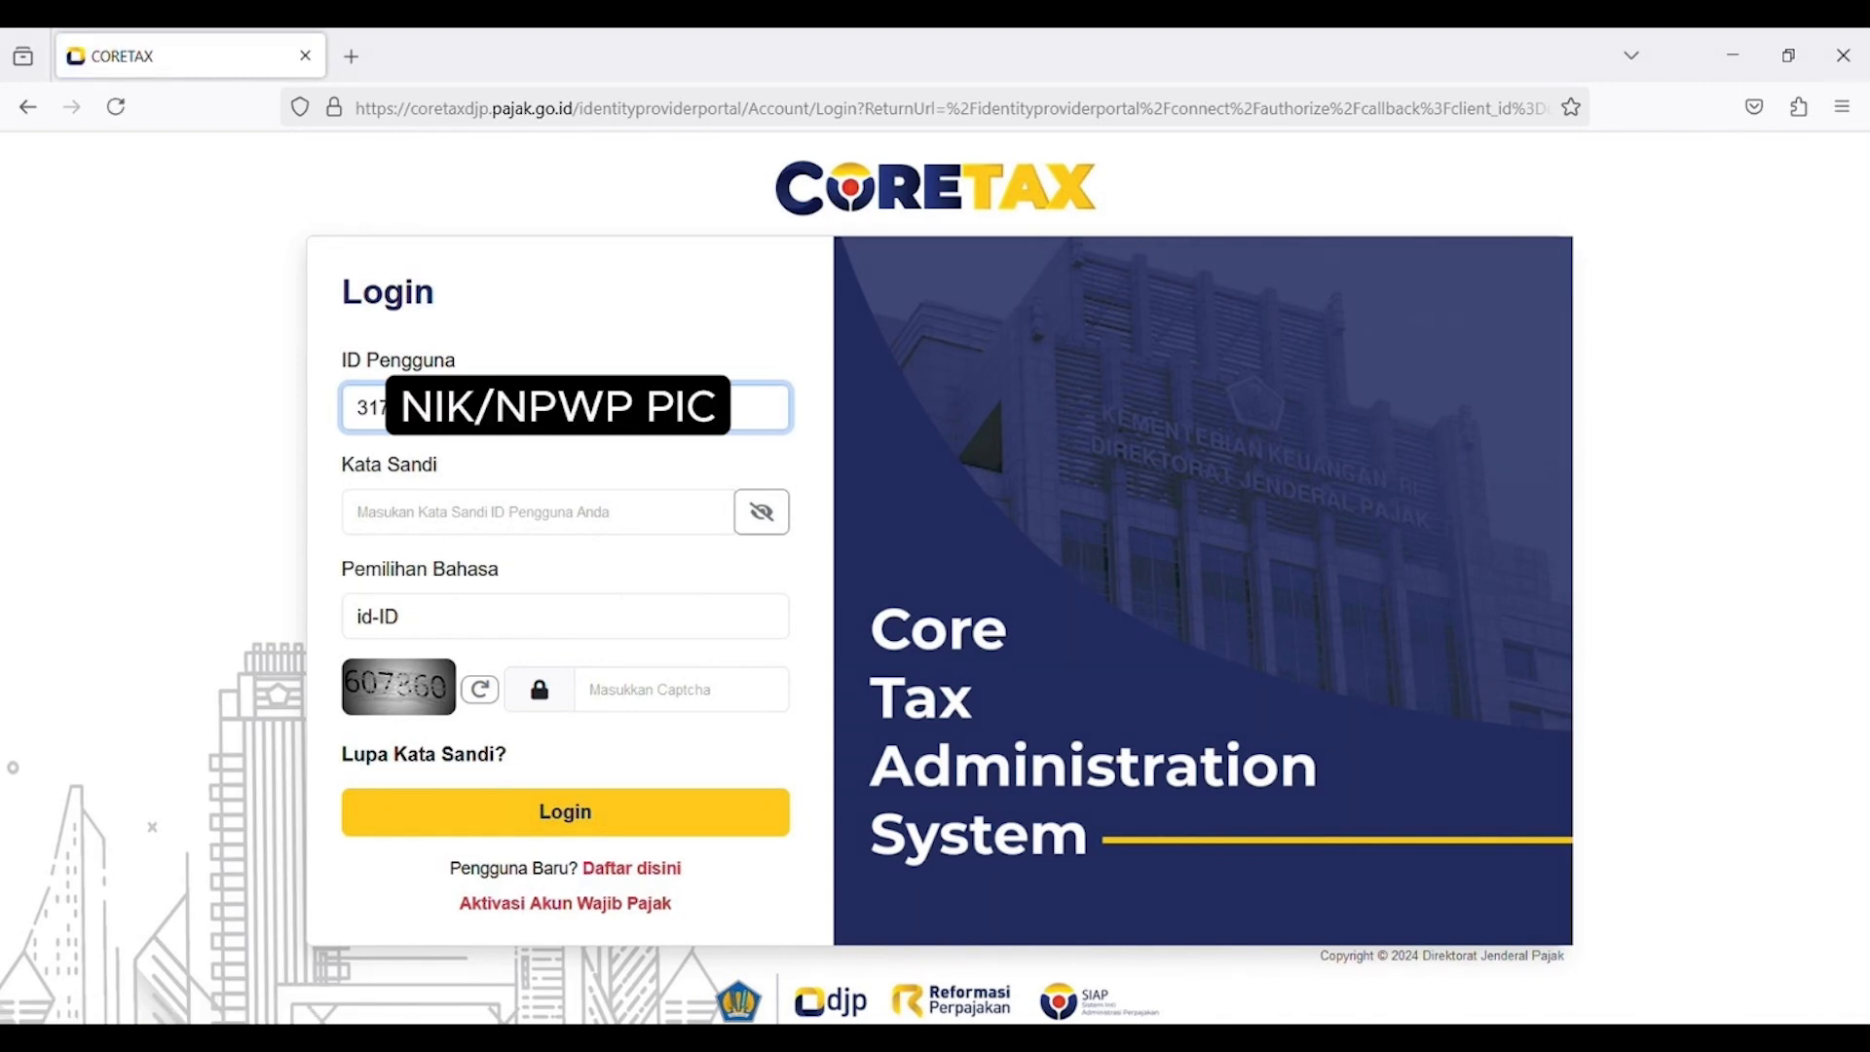
pyautogui.click(358, 512)
pyautogui.write('••••••••••')
pyautogui.click(626, 693)
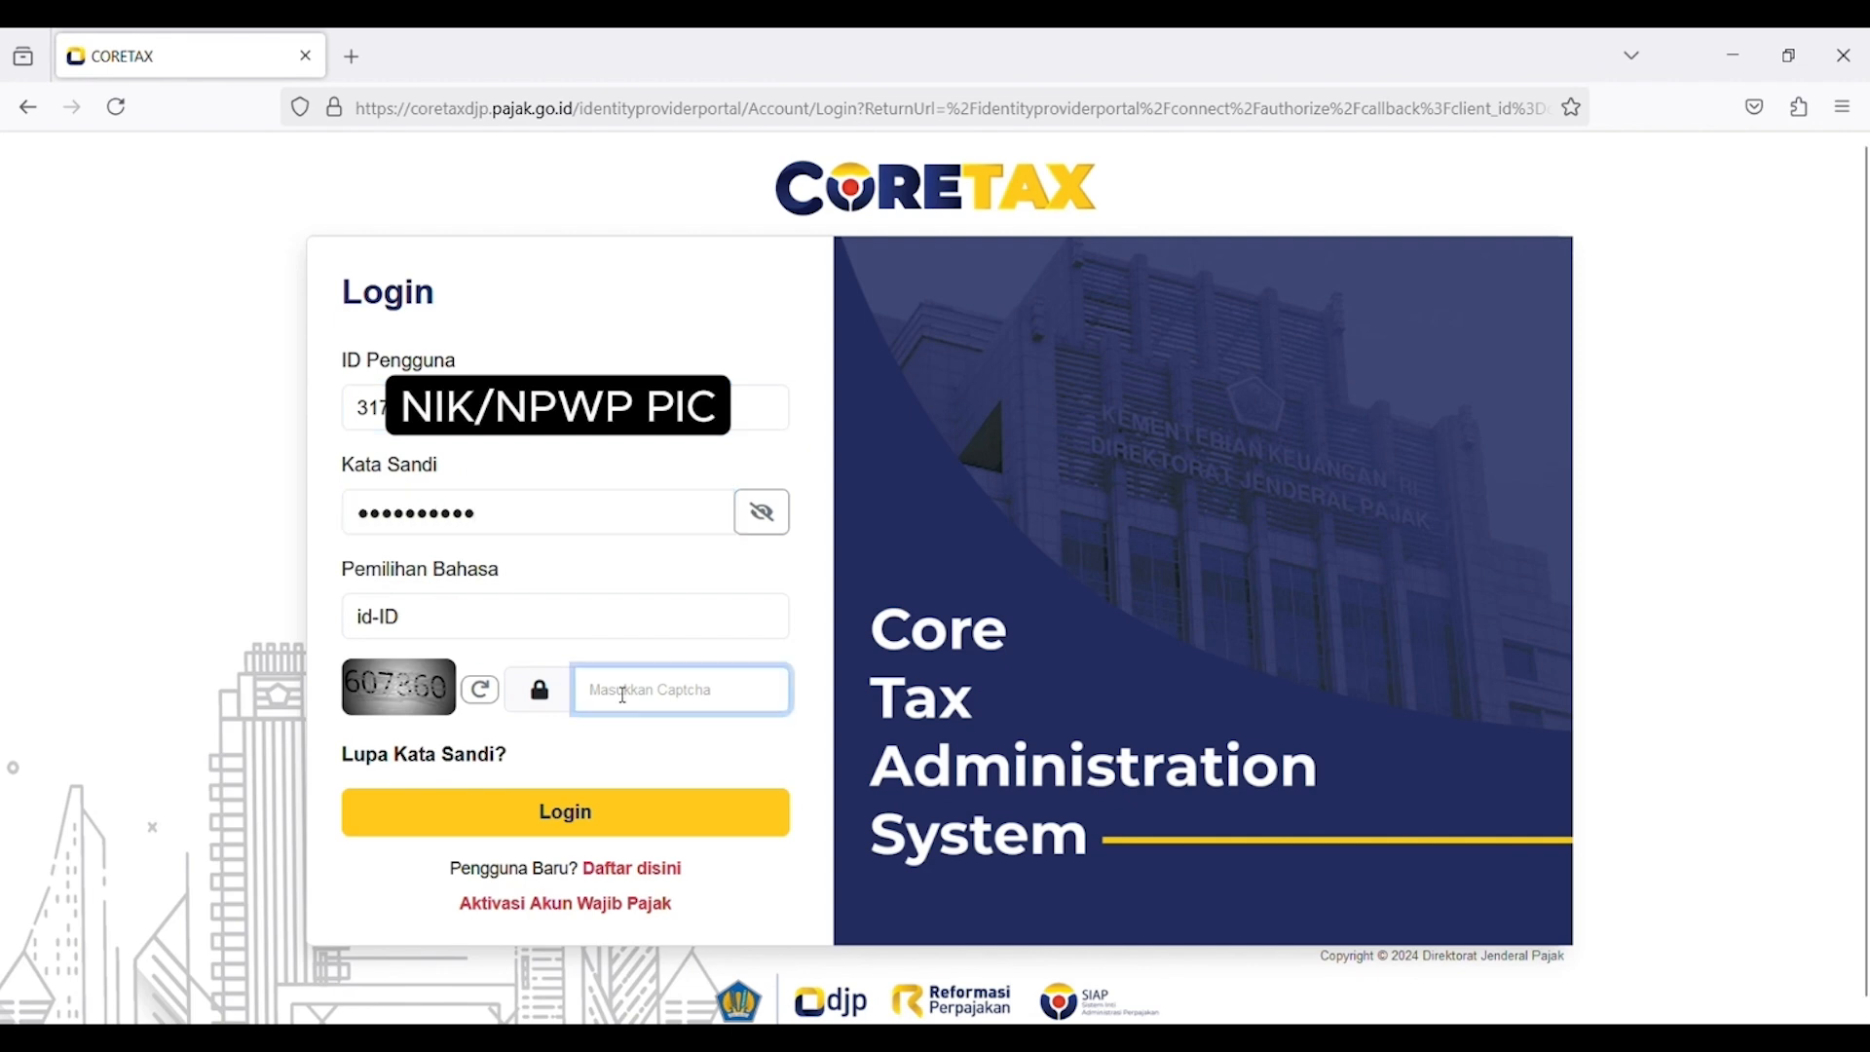
pyautogui.write('607360')
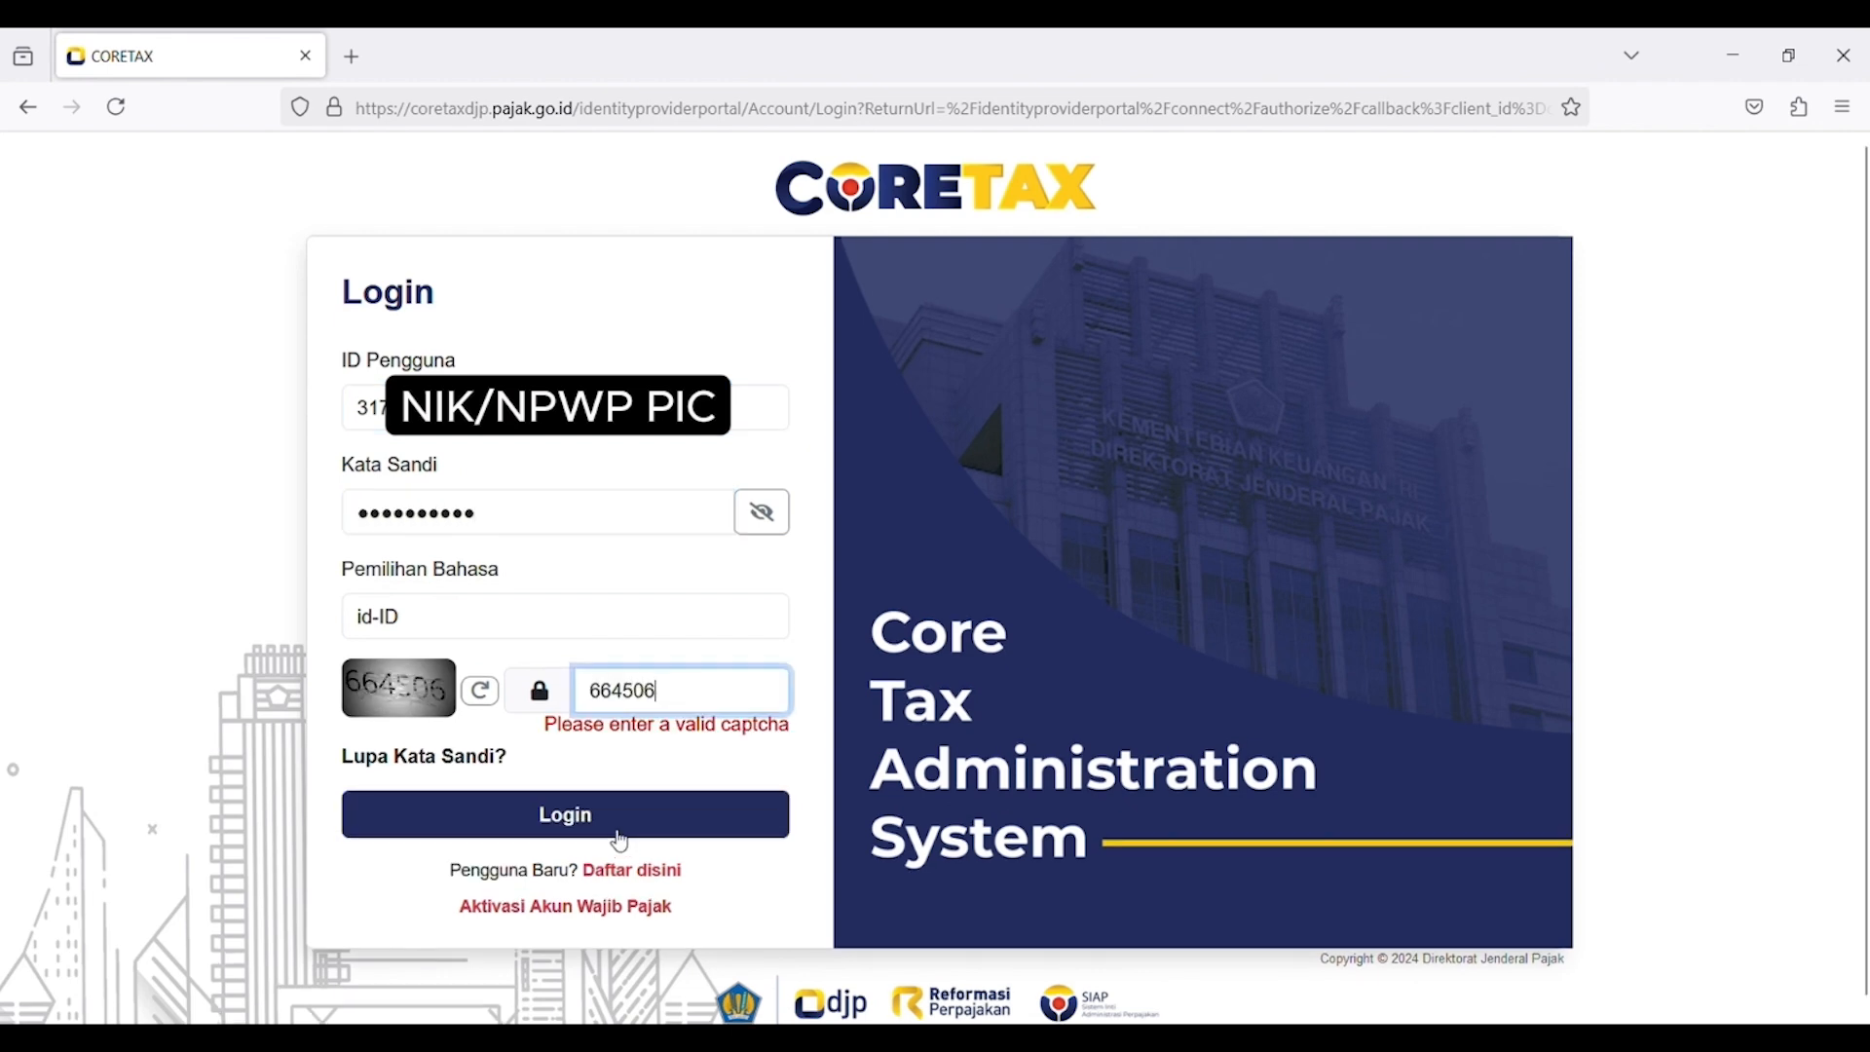
pyautogui.click(620, 831)
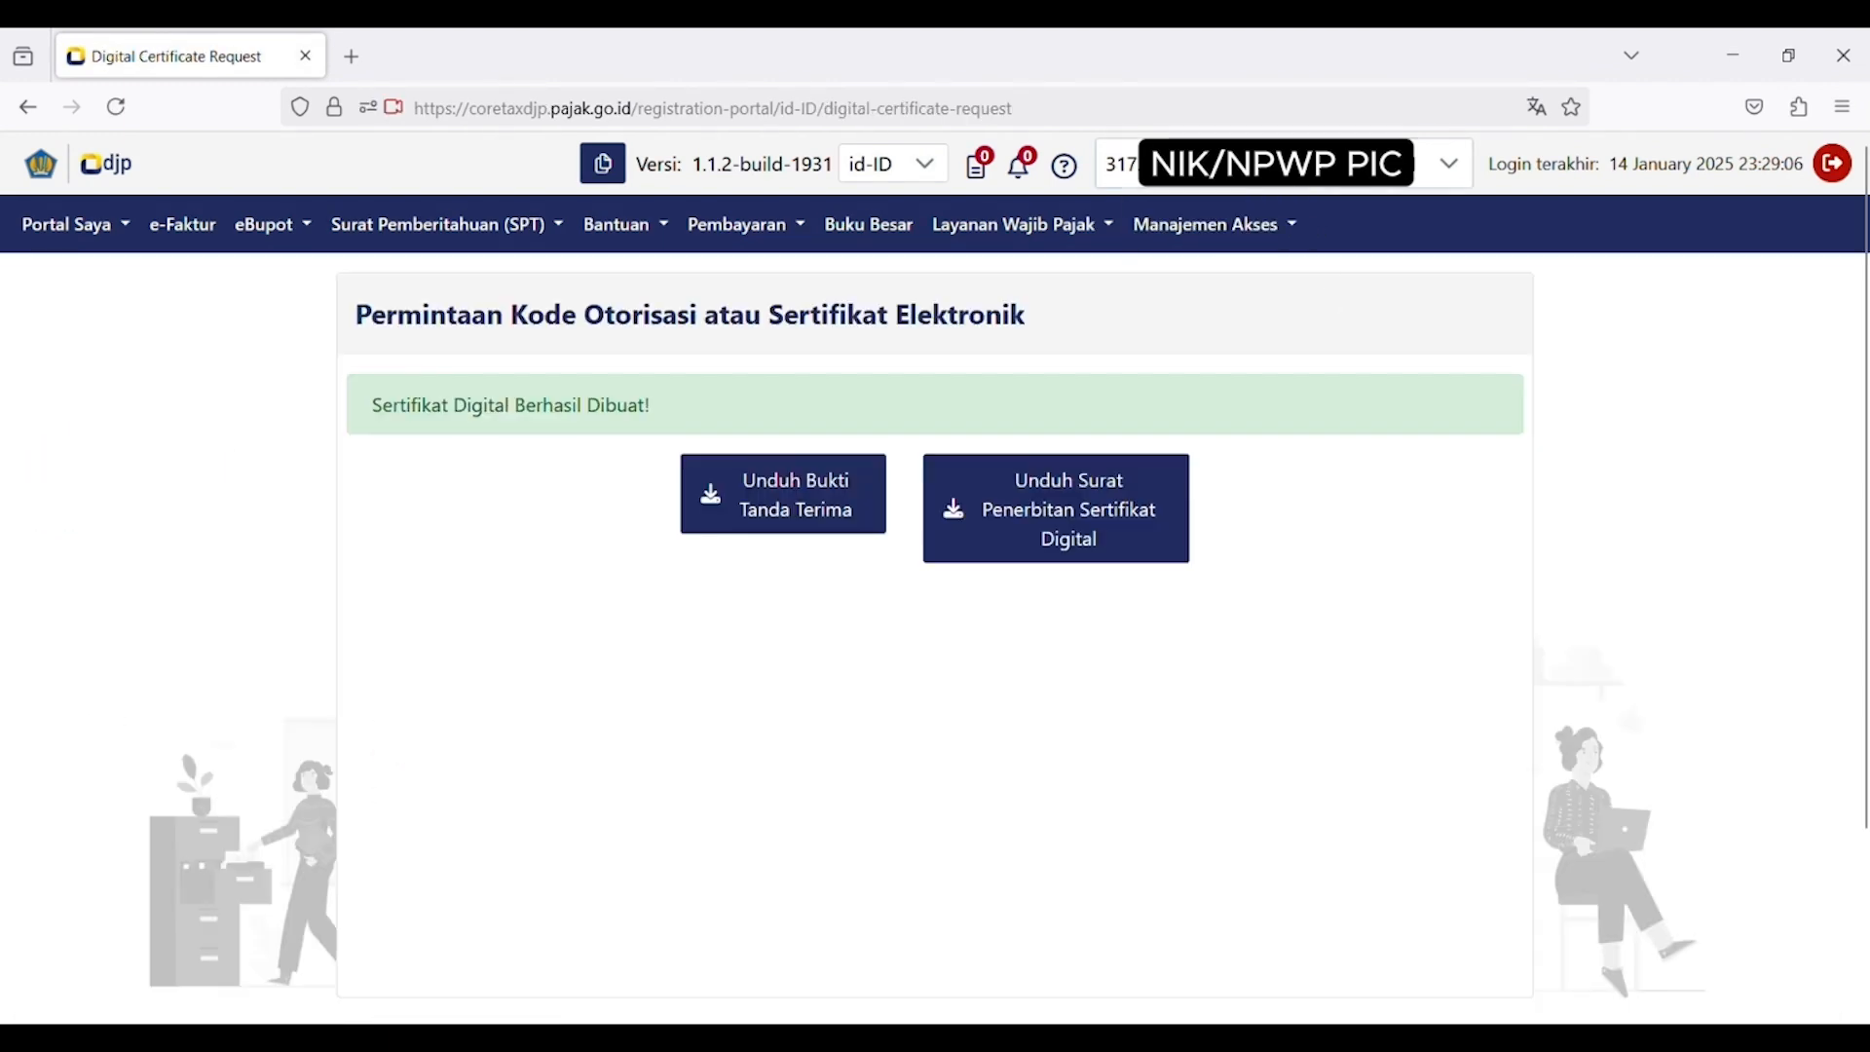
pyautogui.click(1448, 164)
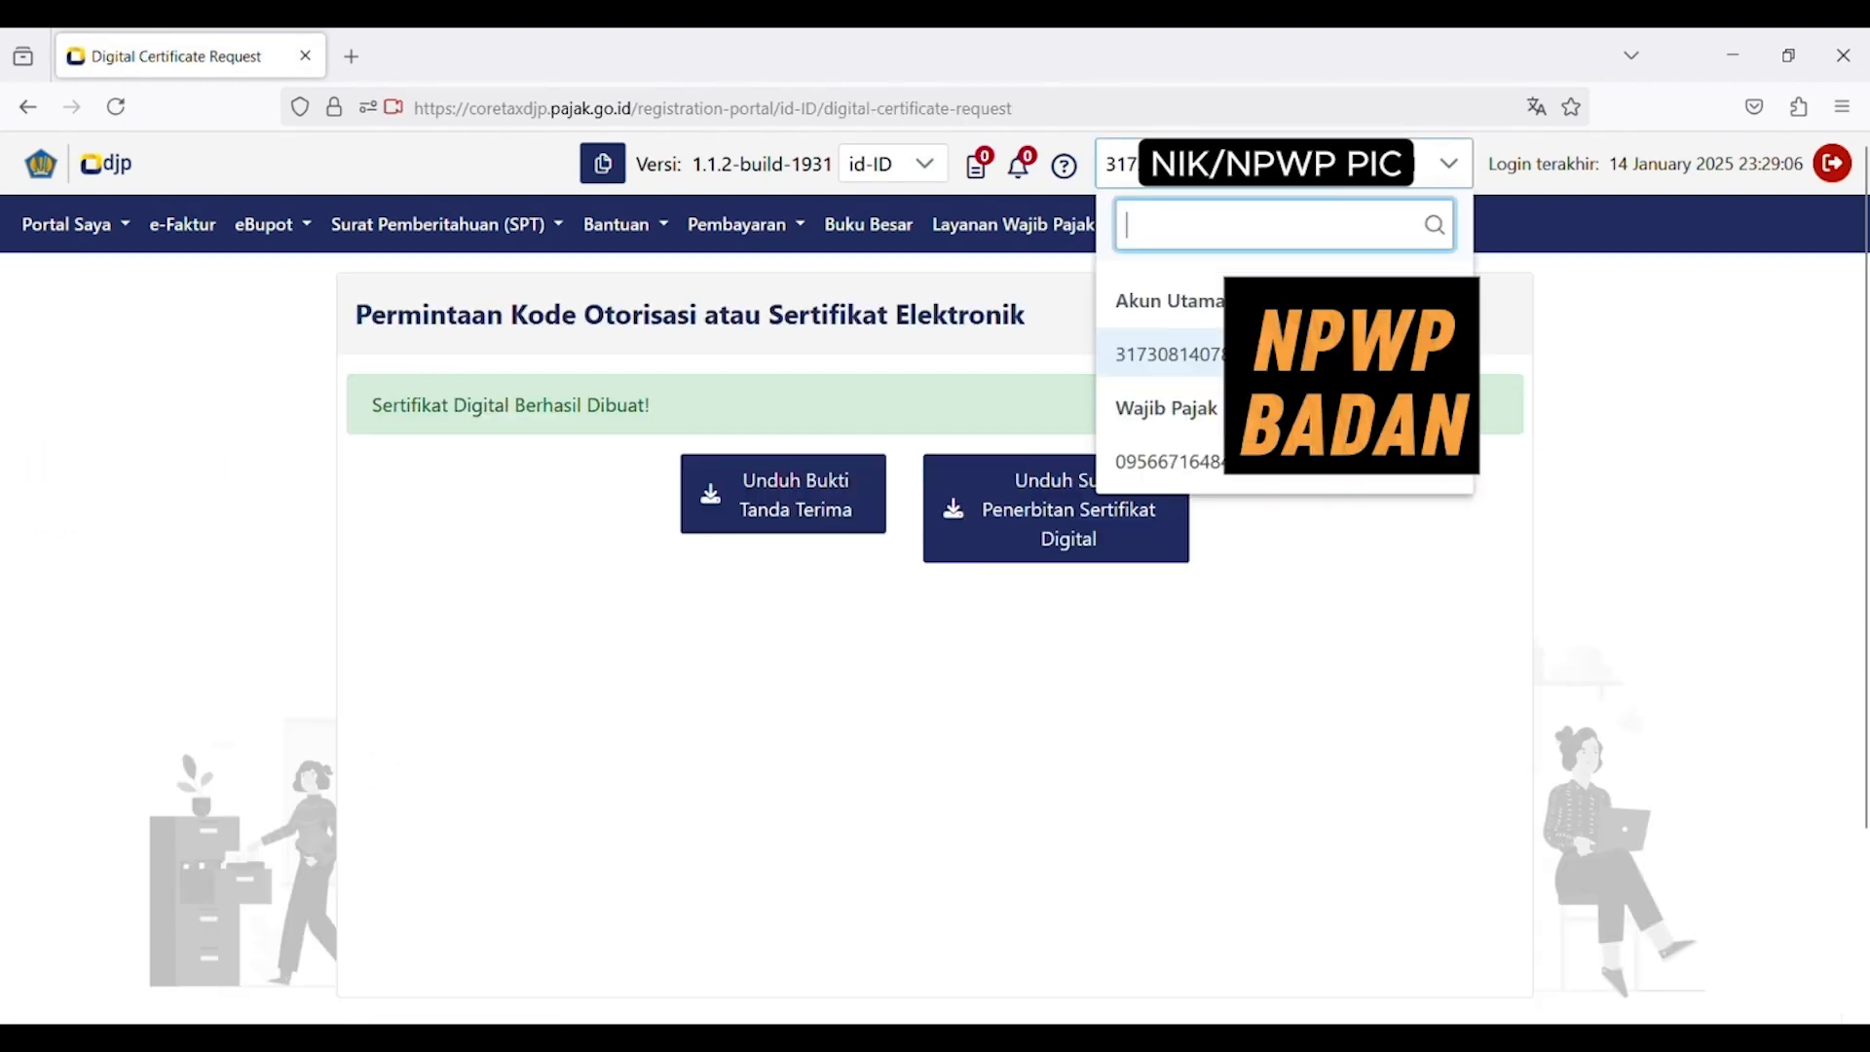
pyautogui.click(1300, 477)
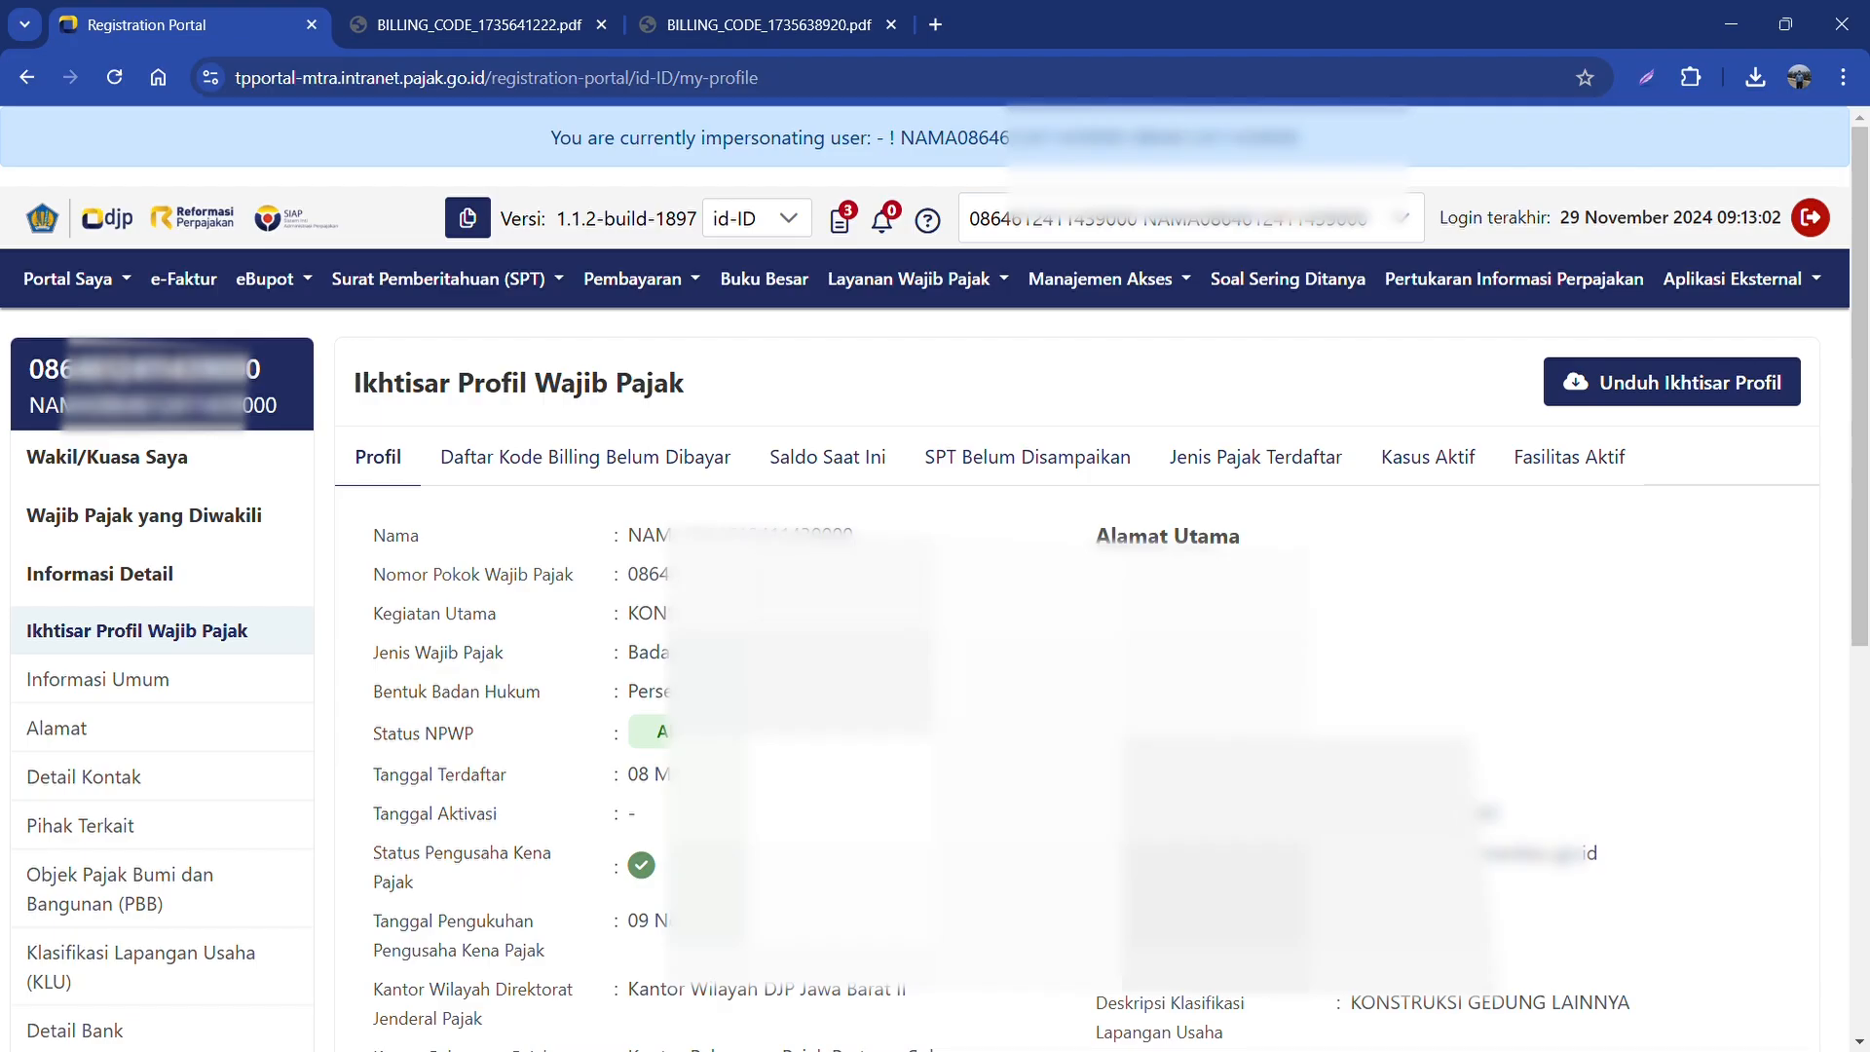
# Step: Open the eBupot menu to list the withholding slip types
pyautogui.moveTo(547, 138); pyautogui.dragTo(1295, 138)
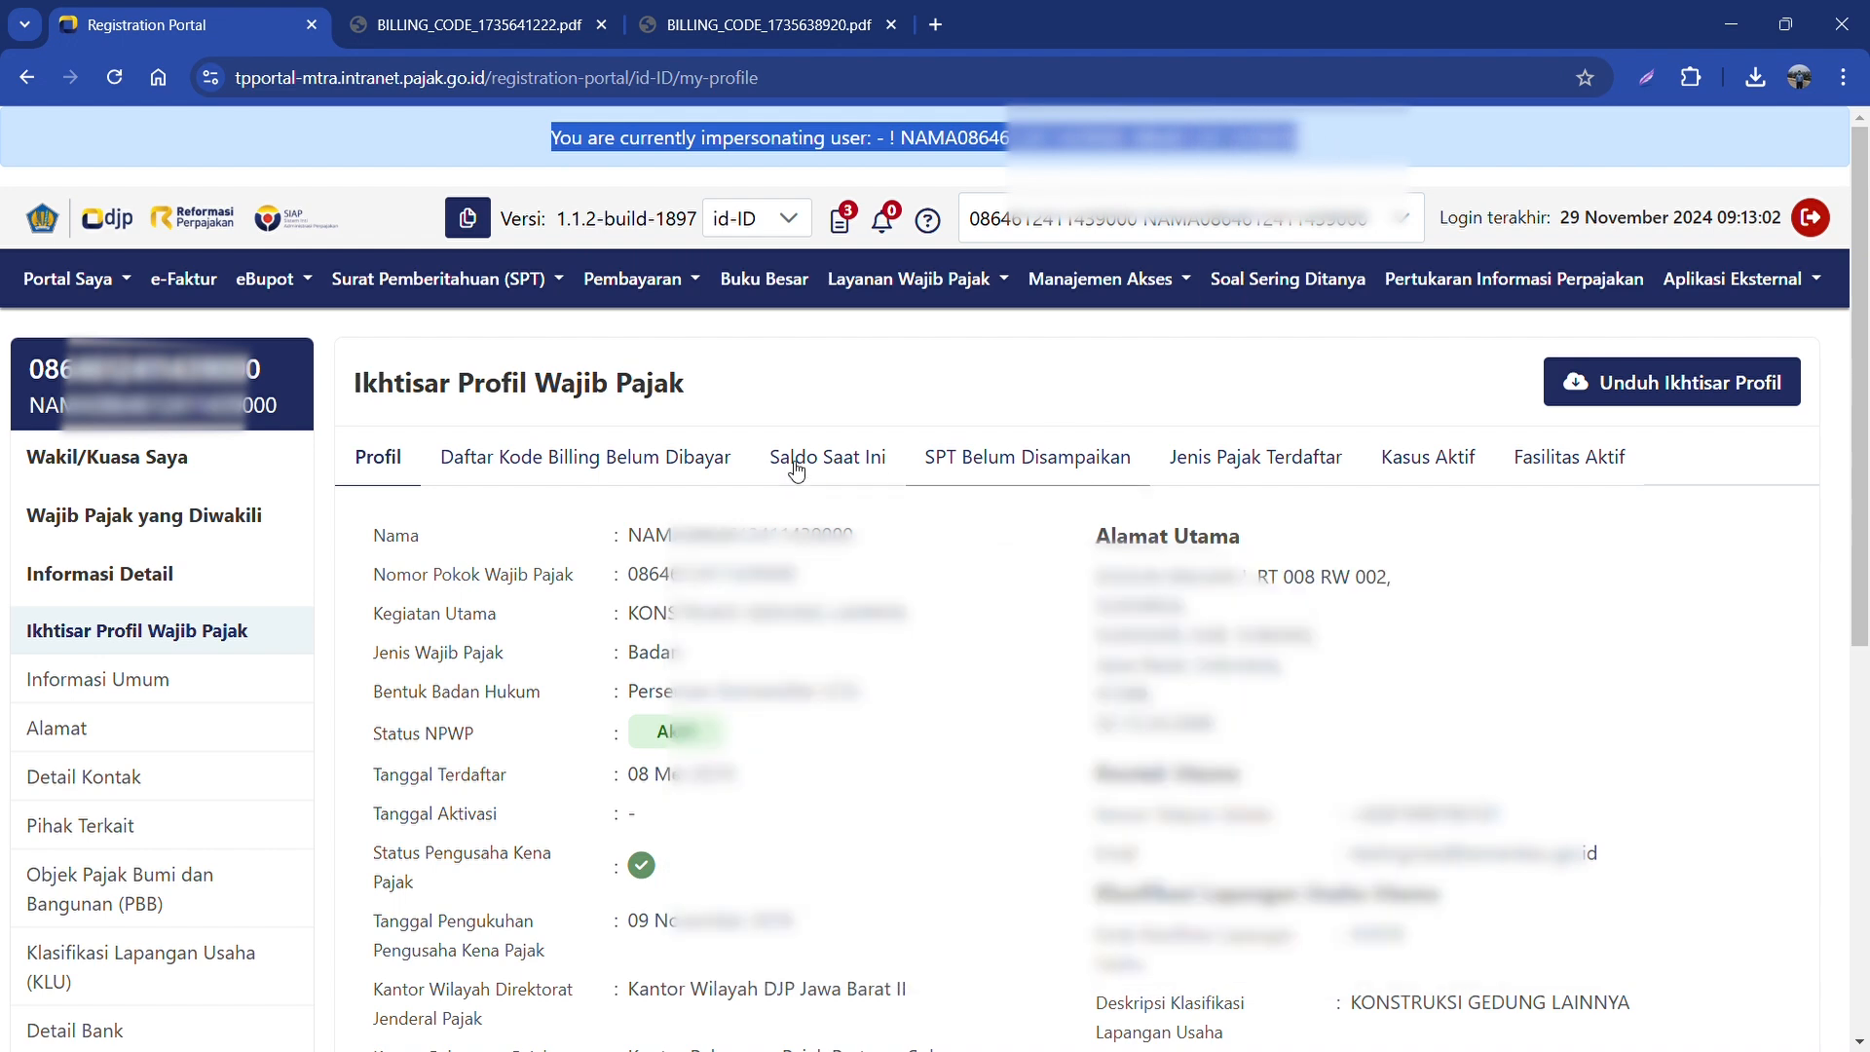
pyautogui.click(288, 280)
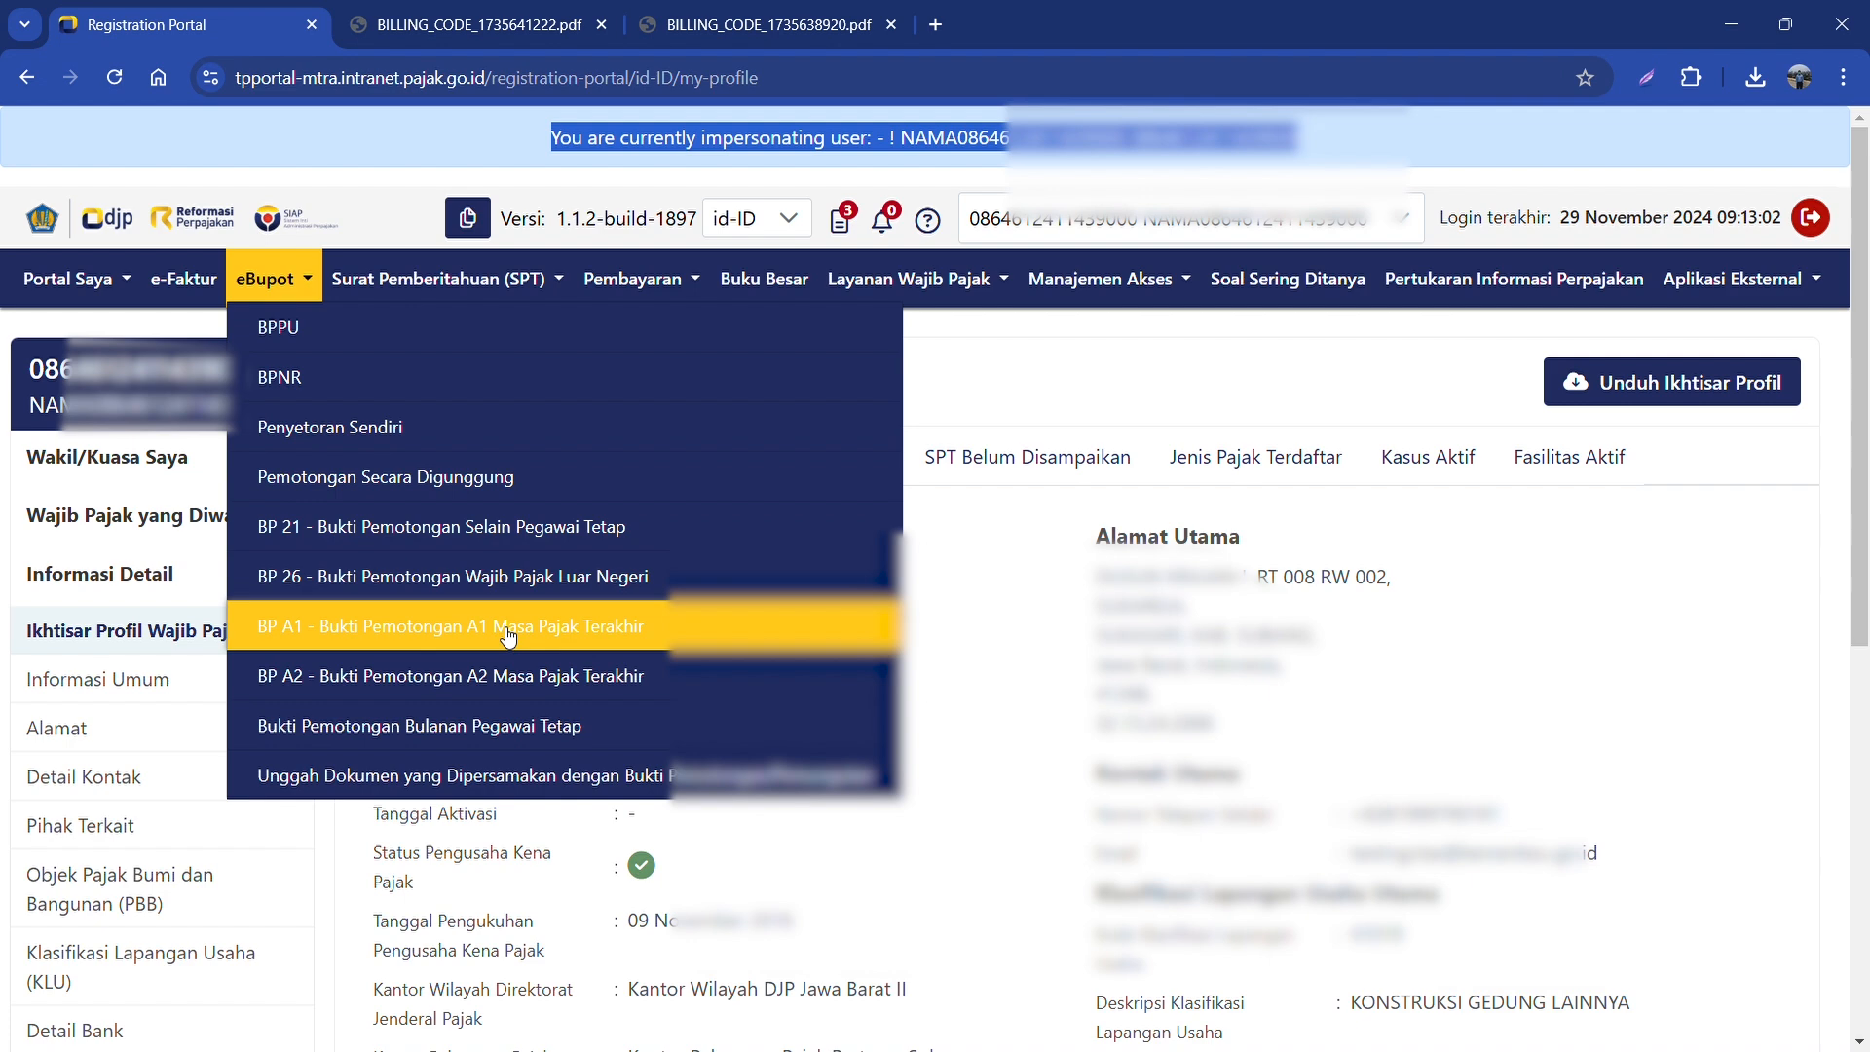
# Step: Start a new eBupot MP slip for the Maret 2024 tax period
pyautogui.click(489, 732)
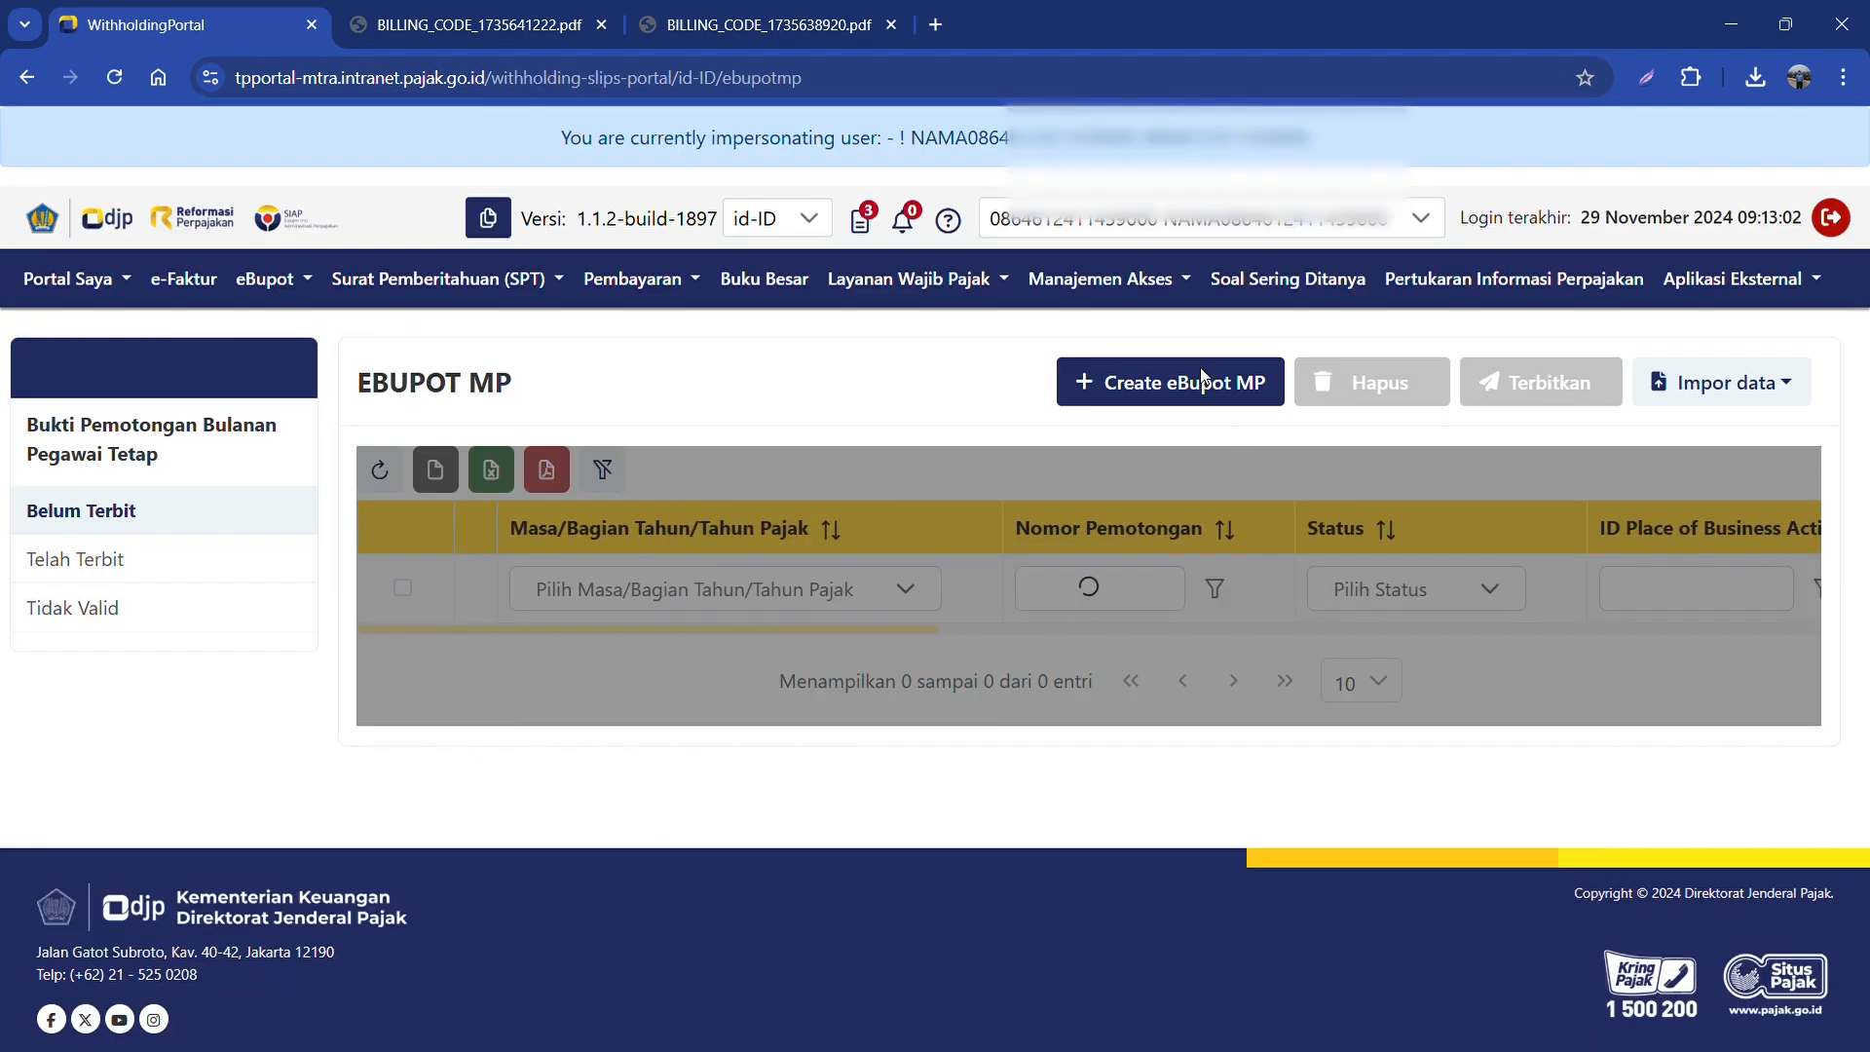
pyautogui.click(1198, 400)
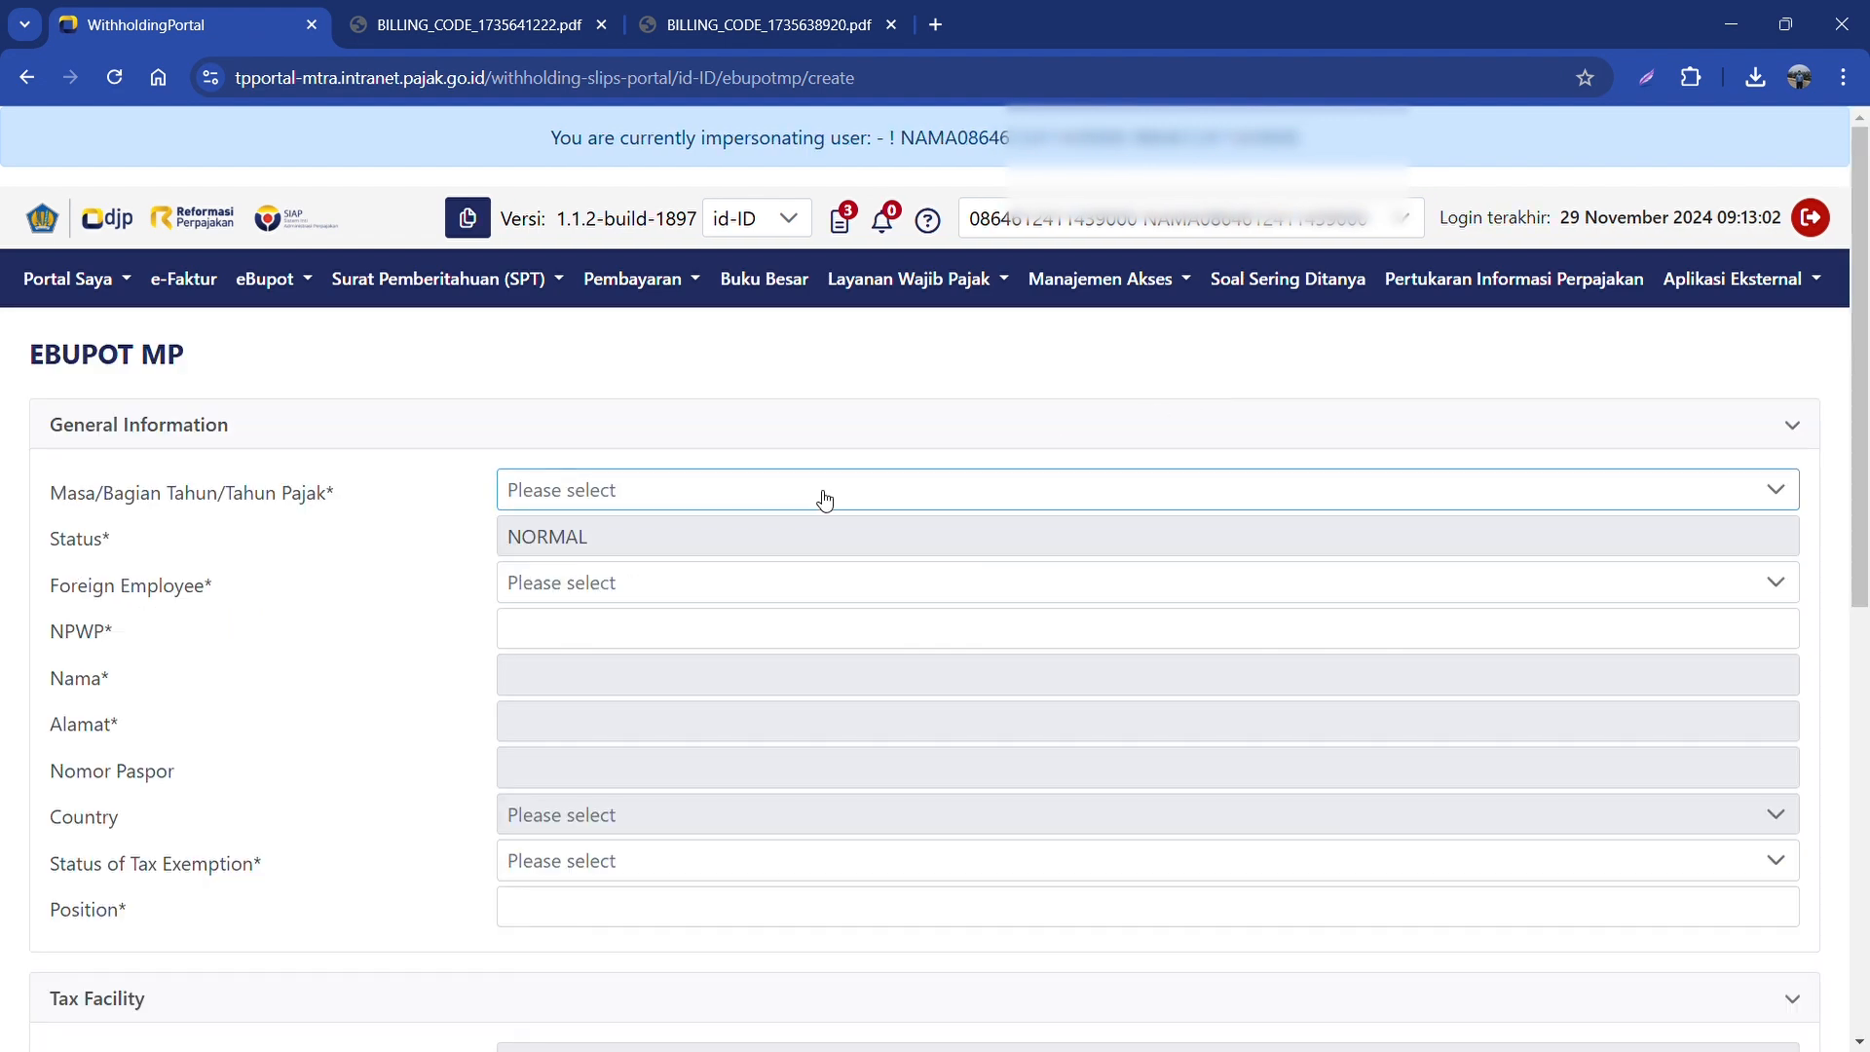
pyautogui.click(824, 499)
pyautogui.scroll(-2, 734, 663)
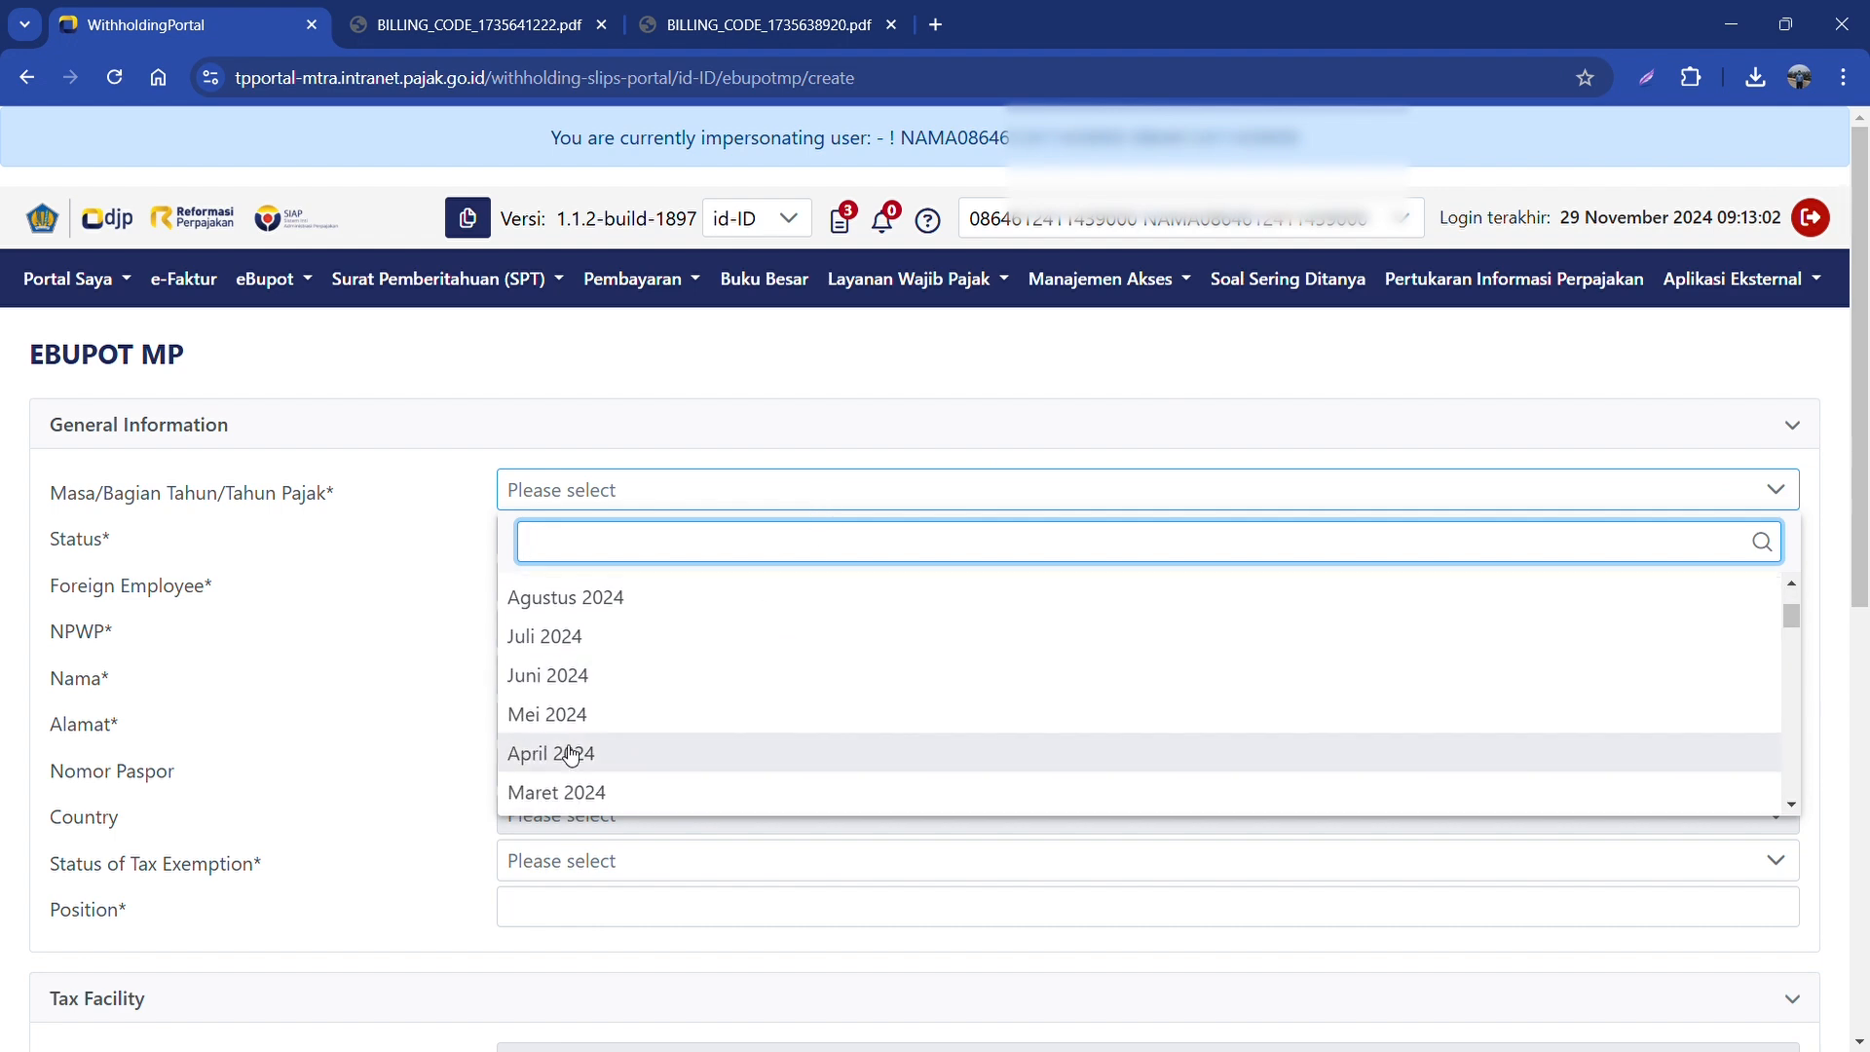
pyautogui.click(604, 788)
# Step: Mark the employee as non-foreign, paste their NPWP and set exemption status K/3
pyautogui.click(610, 583)
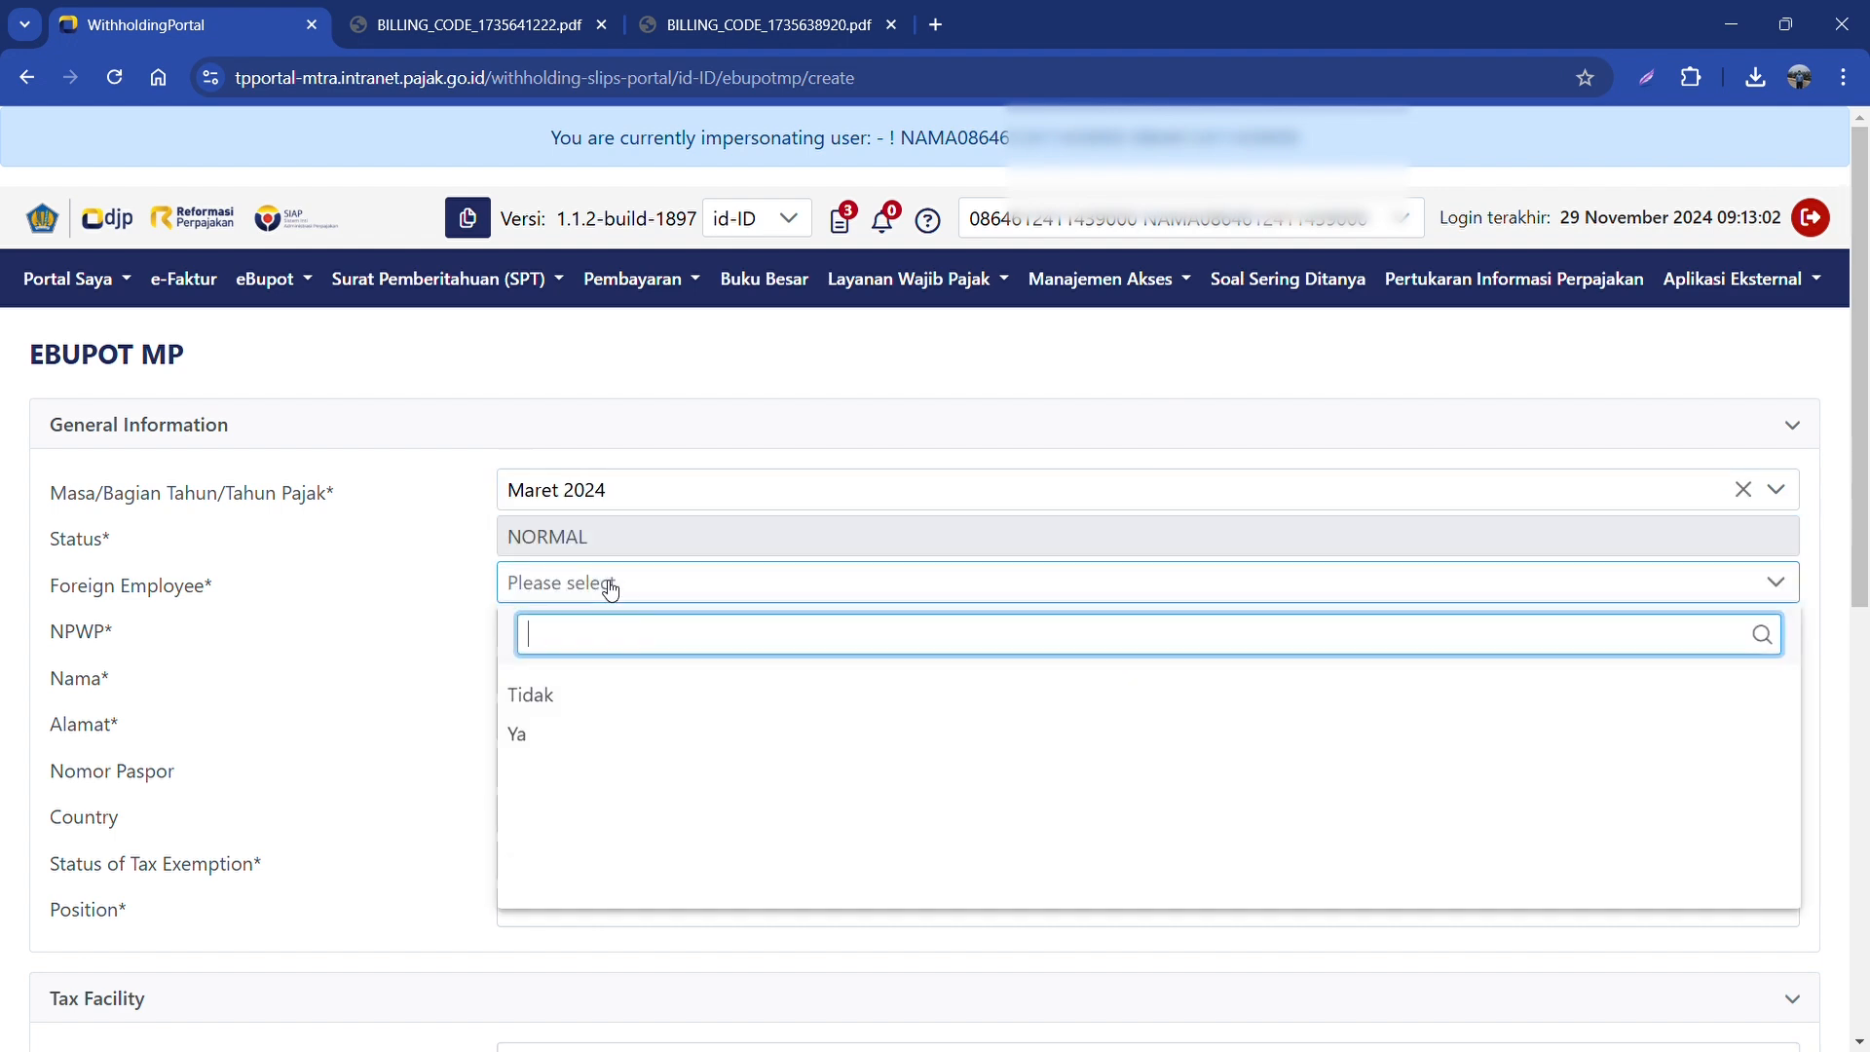
pyautogui.click(565, 697)
pyautogui.click(541, 636)
pyautogui.hotkey('ctrl', 'v')
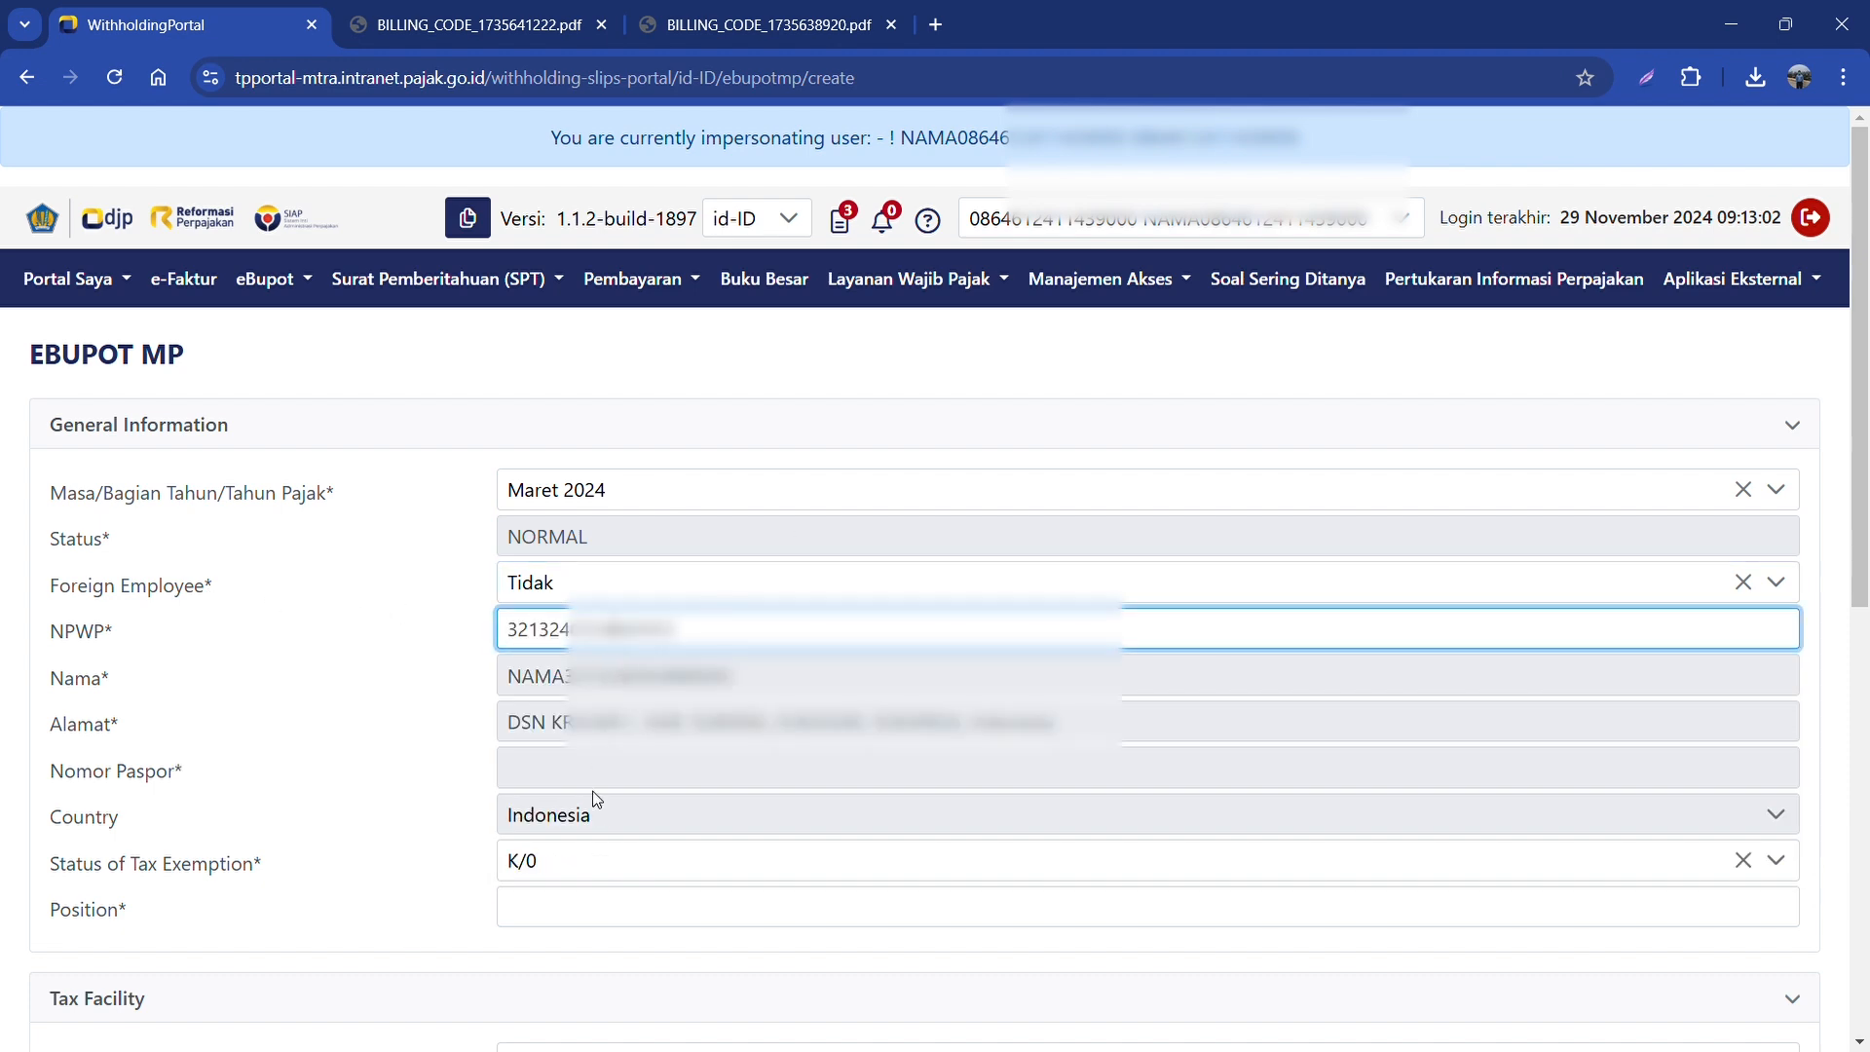
pyautogui.click(589, 862)
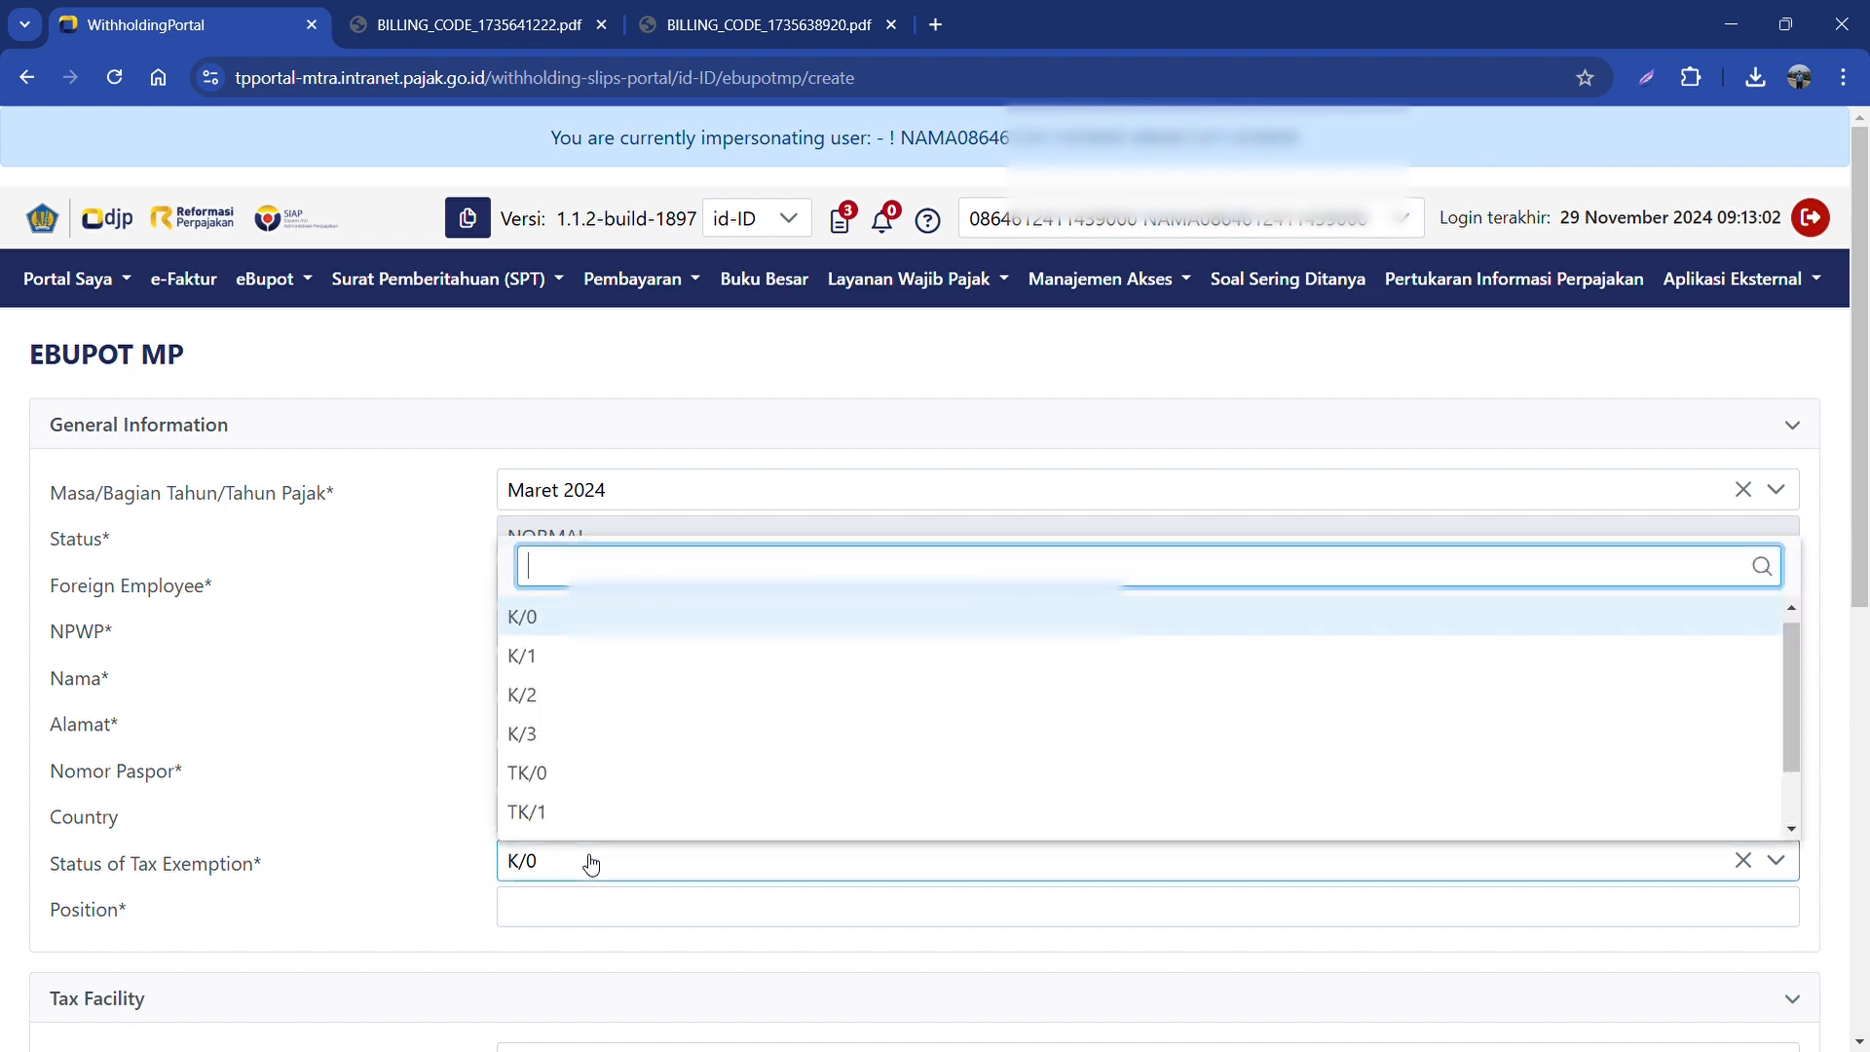
pyautogui.click(570, 732)
pyautogui.scroll(-3, 564, 681)
pyautogui.click(574, 658)
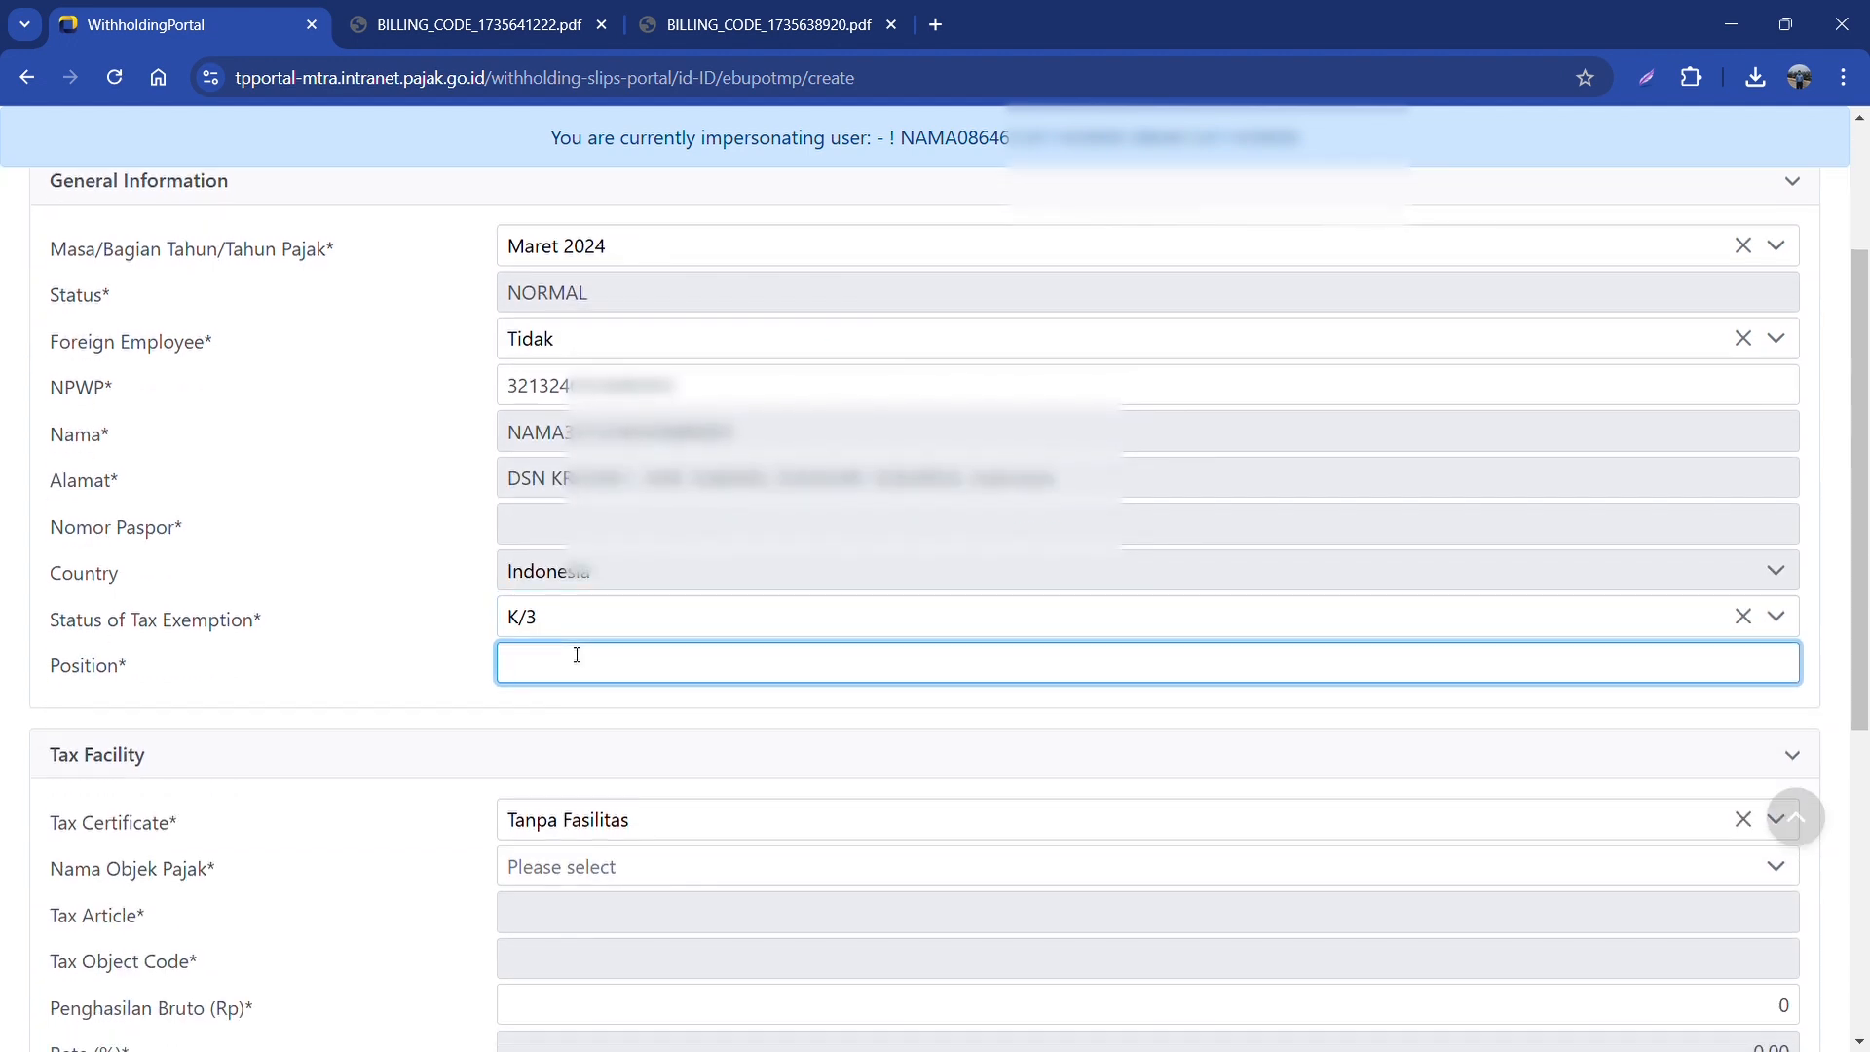
# Step: Enter position Direktur, choose Tanpa Fasilitas and the permanent-employee income tax object
pyautogui.write('Direktur')
pyautogui.scroll(-1, 773, 726)
pyautogui.click(697, 701)
pyautogui.click(623, 889)
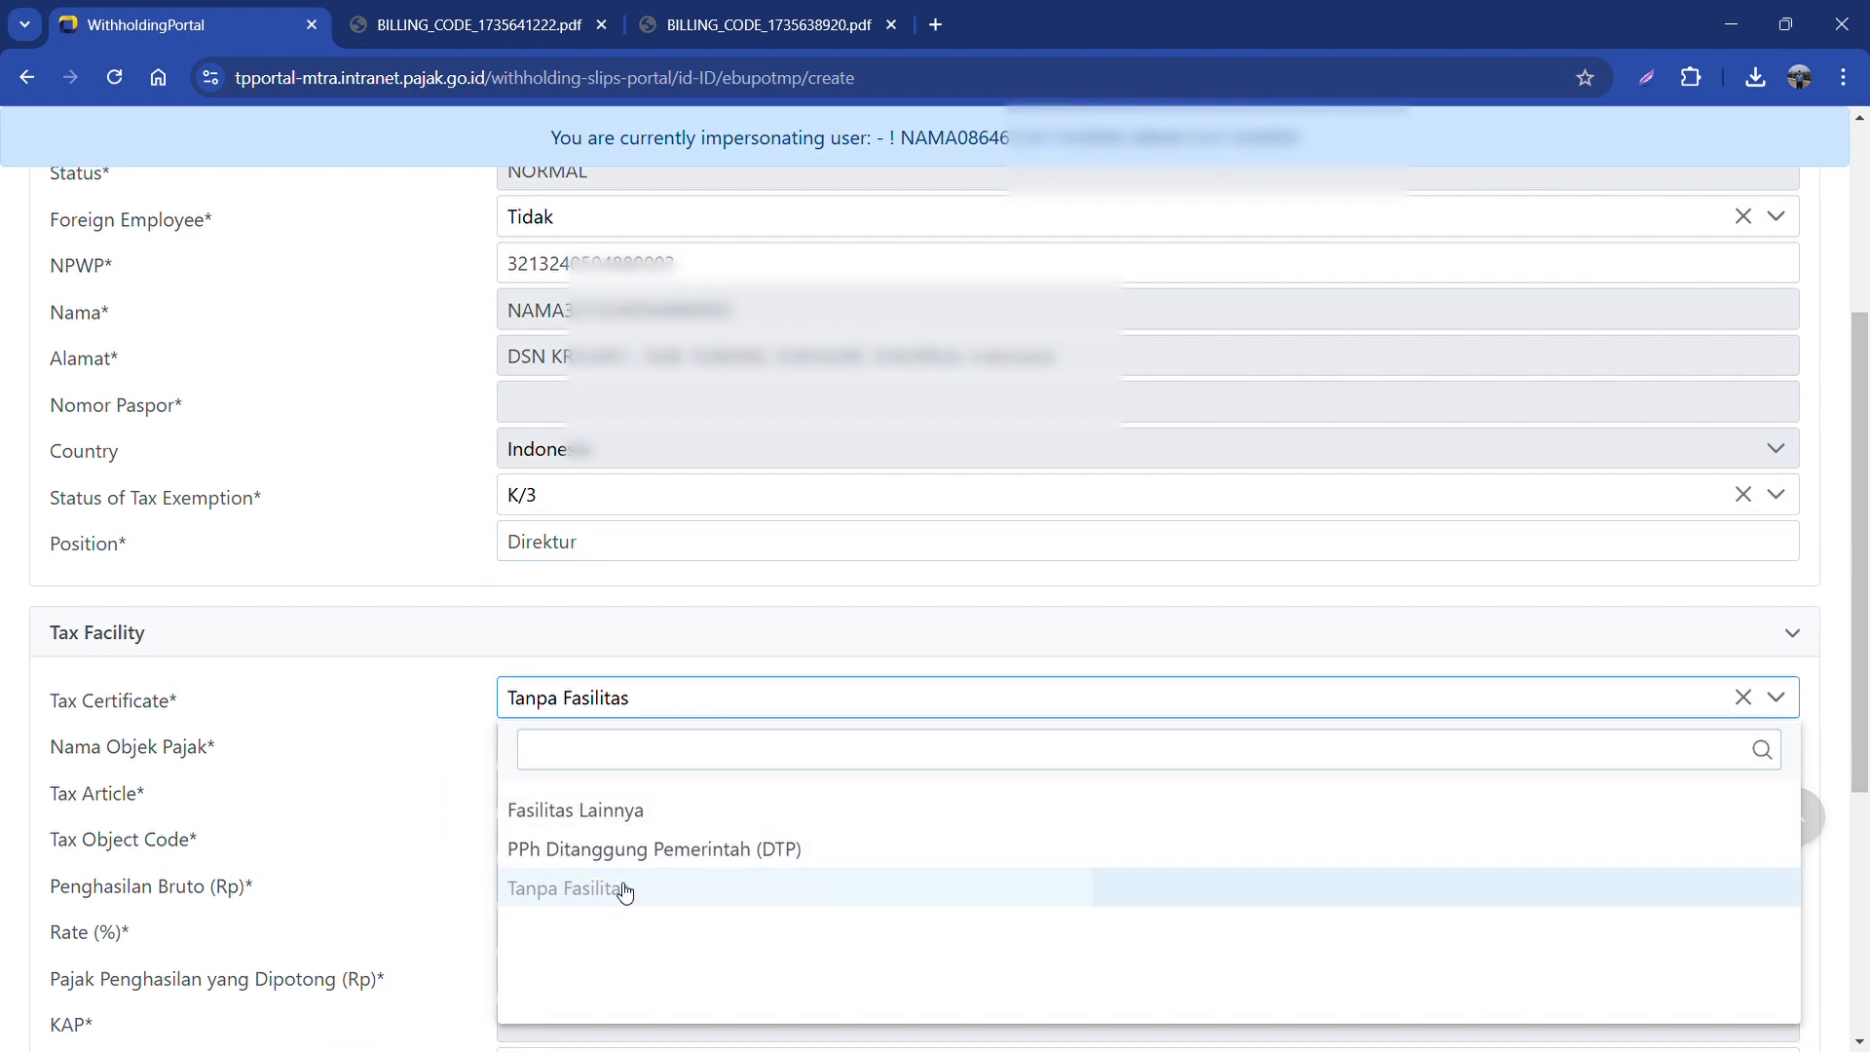
pyautogui.click(597, 744)
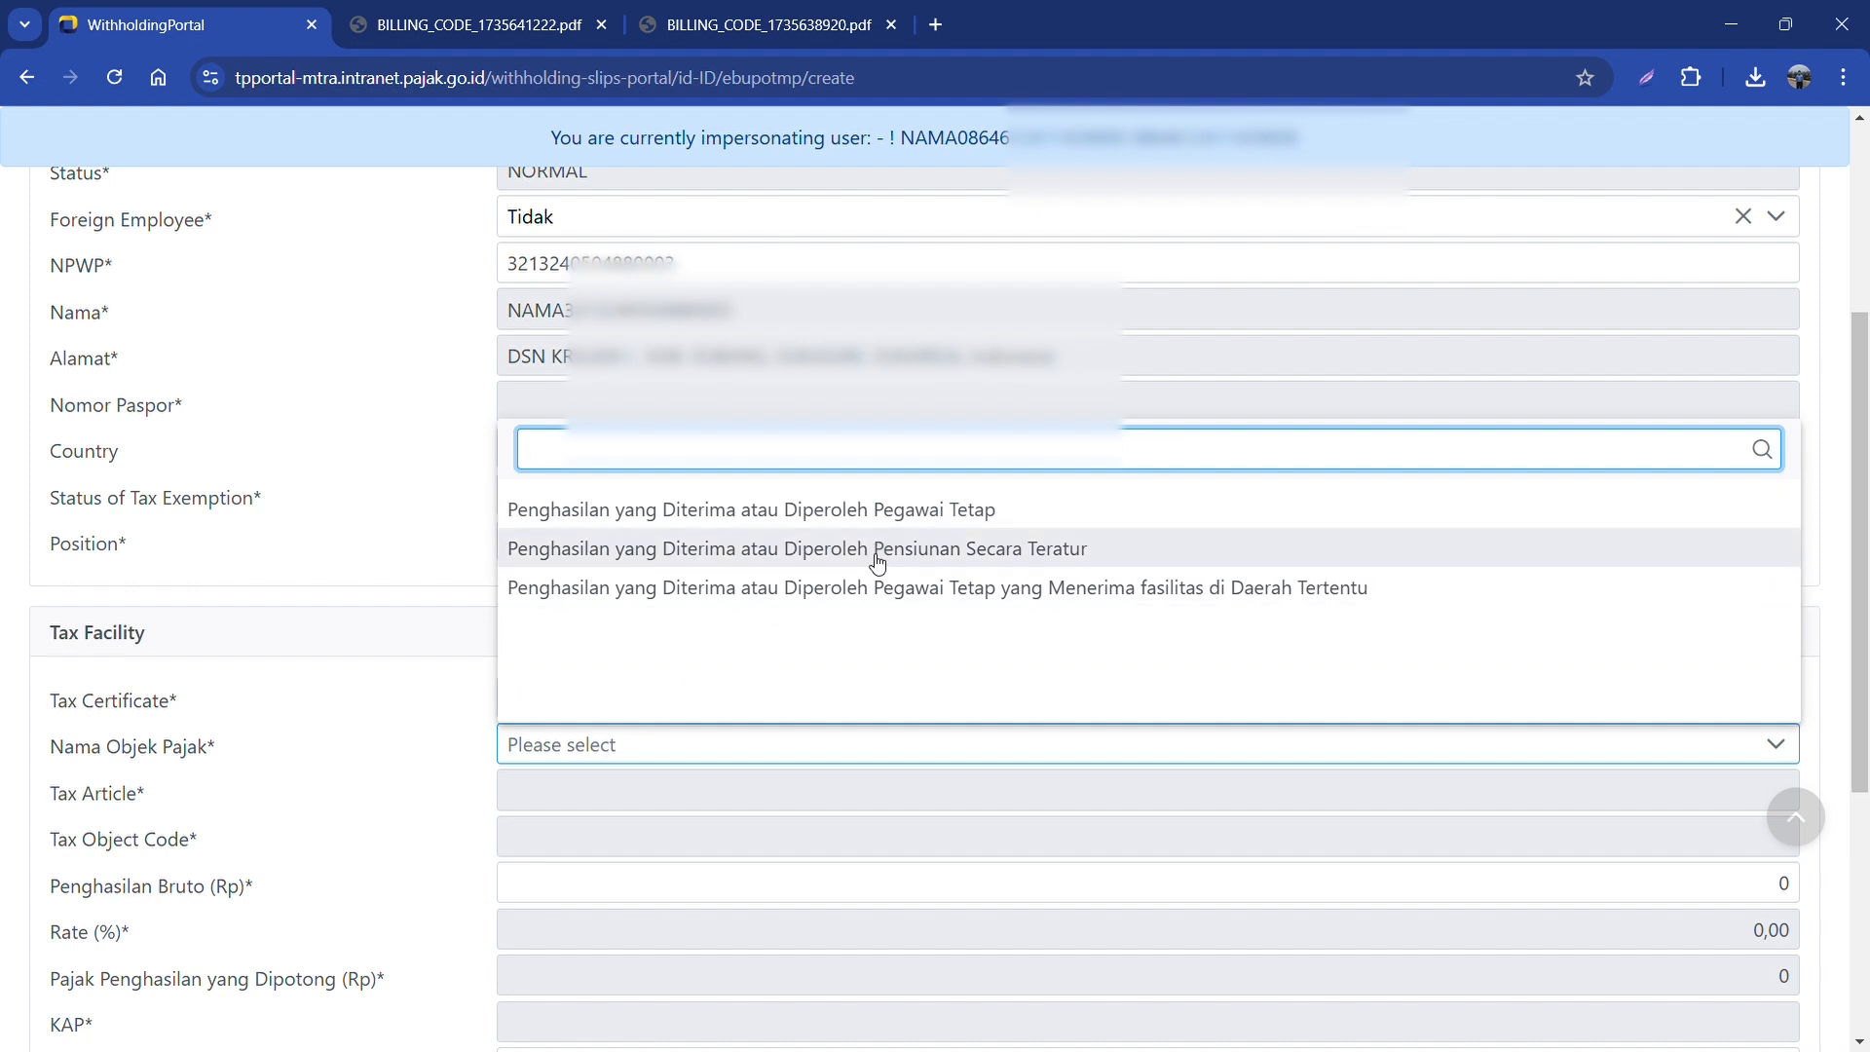
pyautogui.click(895, 514)
# Step: Enter gross income 25.000.000 so tax is calculated at the 9,00 rate
pyautogui.scroll(-1, 769, 785)
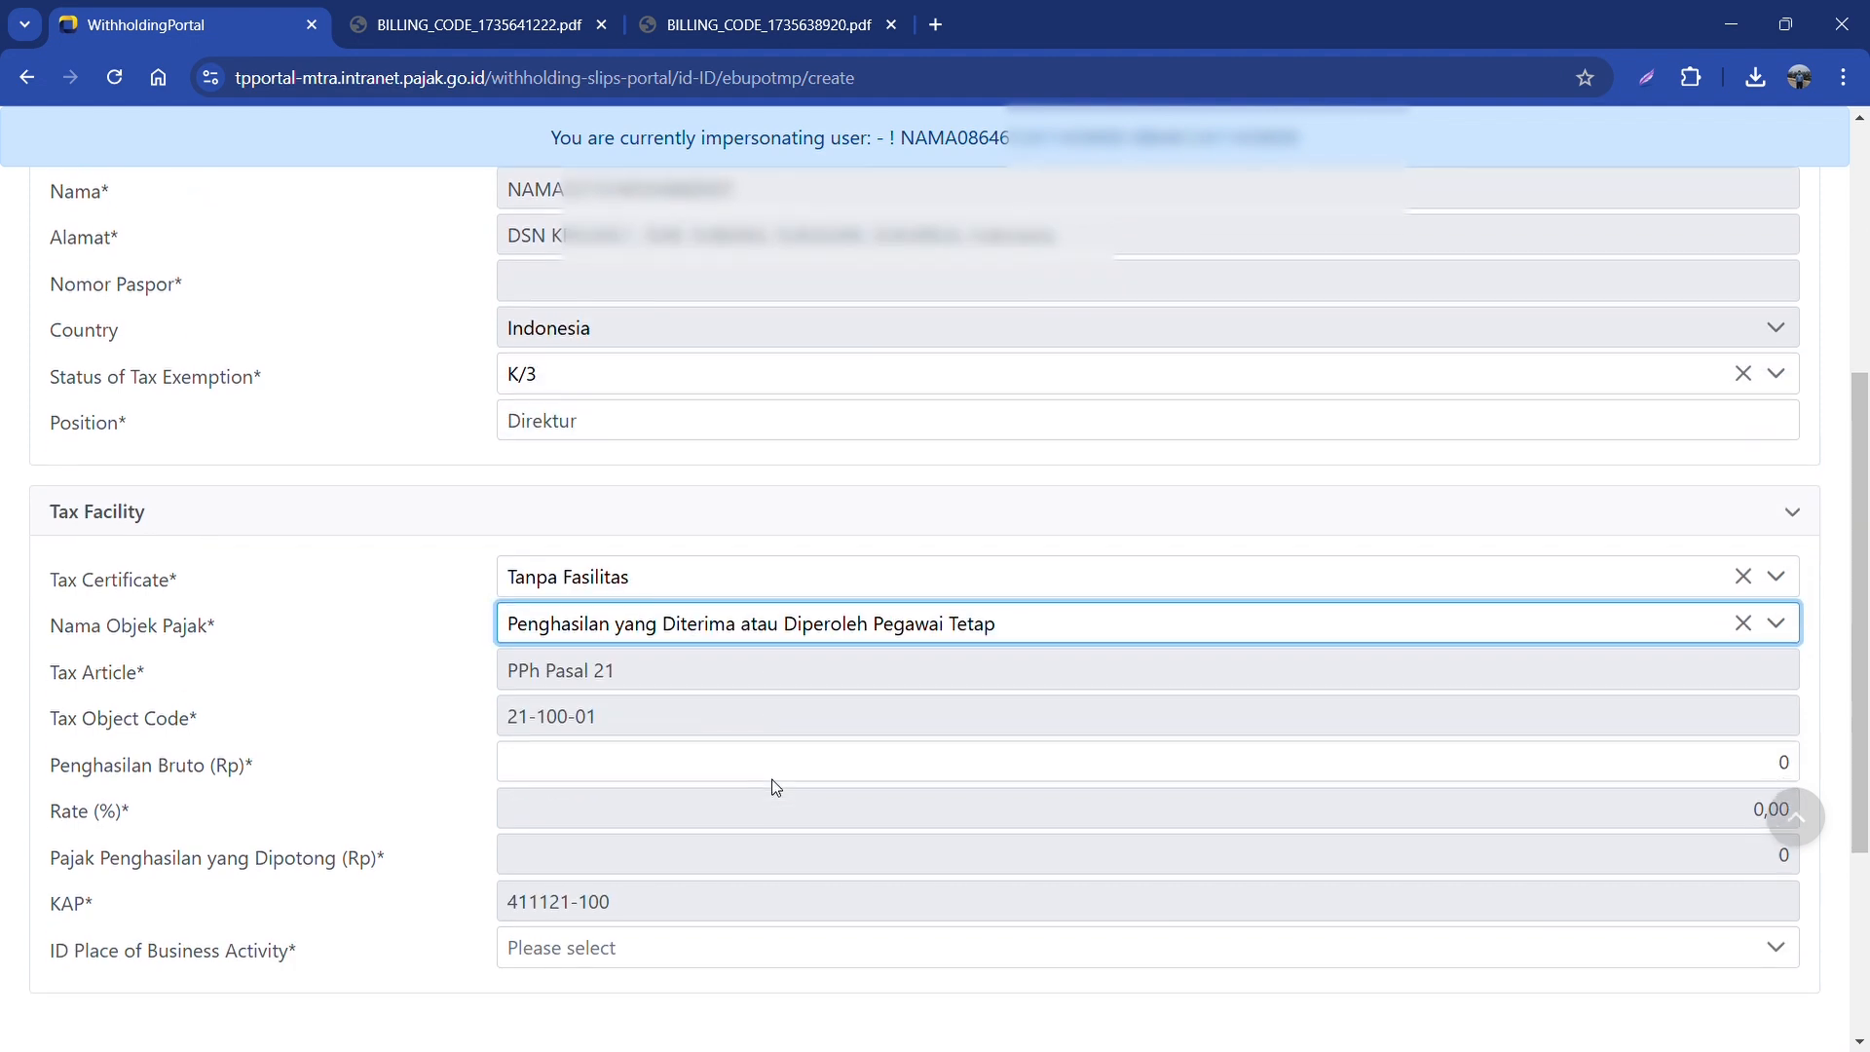
pyautogui.click(847, 754)
pyautogui.doubleClick(847, 754)
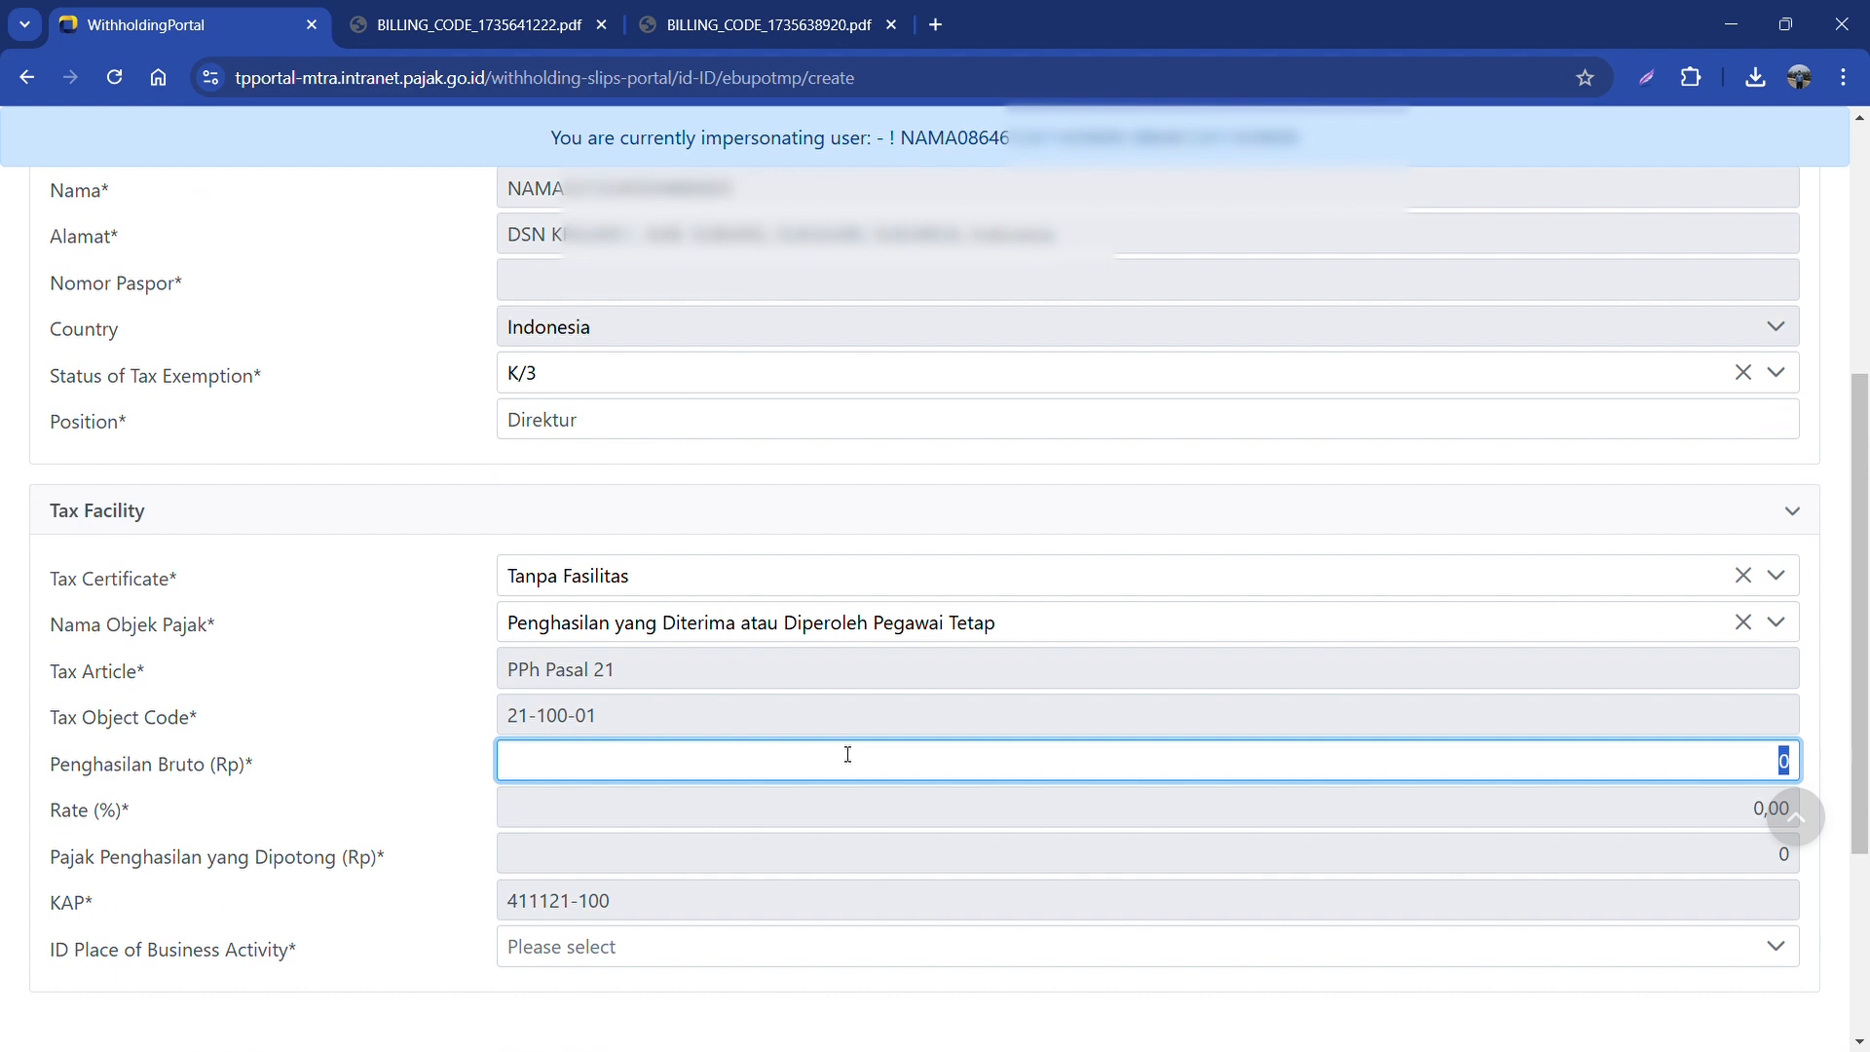
pyautogui.write('25000000')
pyautogui.click(857, 779)
pyautogui.scroll(-1, 857, 779)
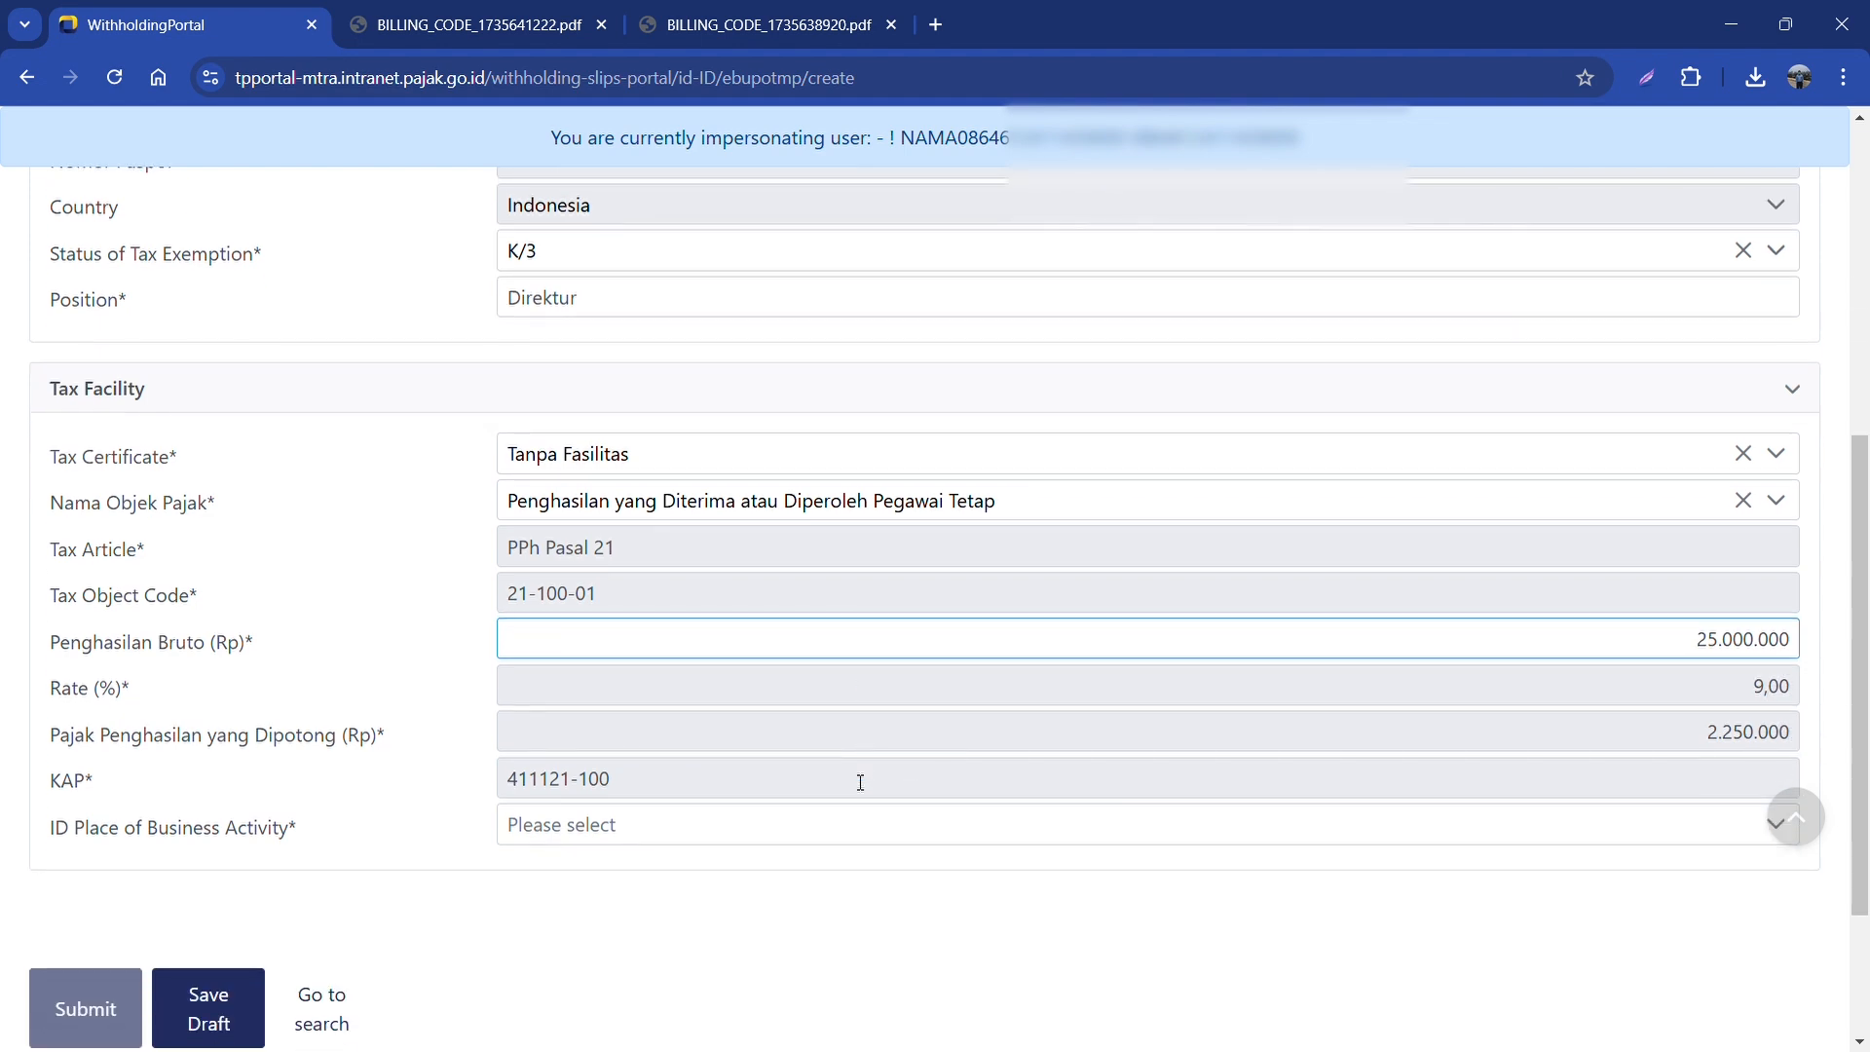
pyautogui.doubleClick(1777, 689)
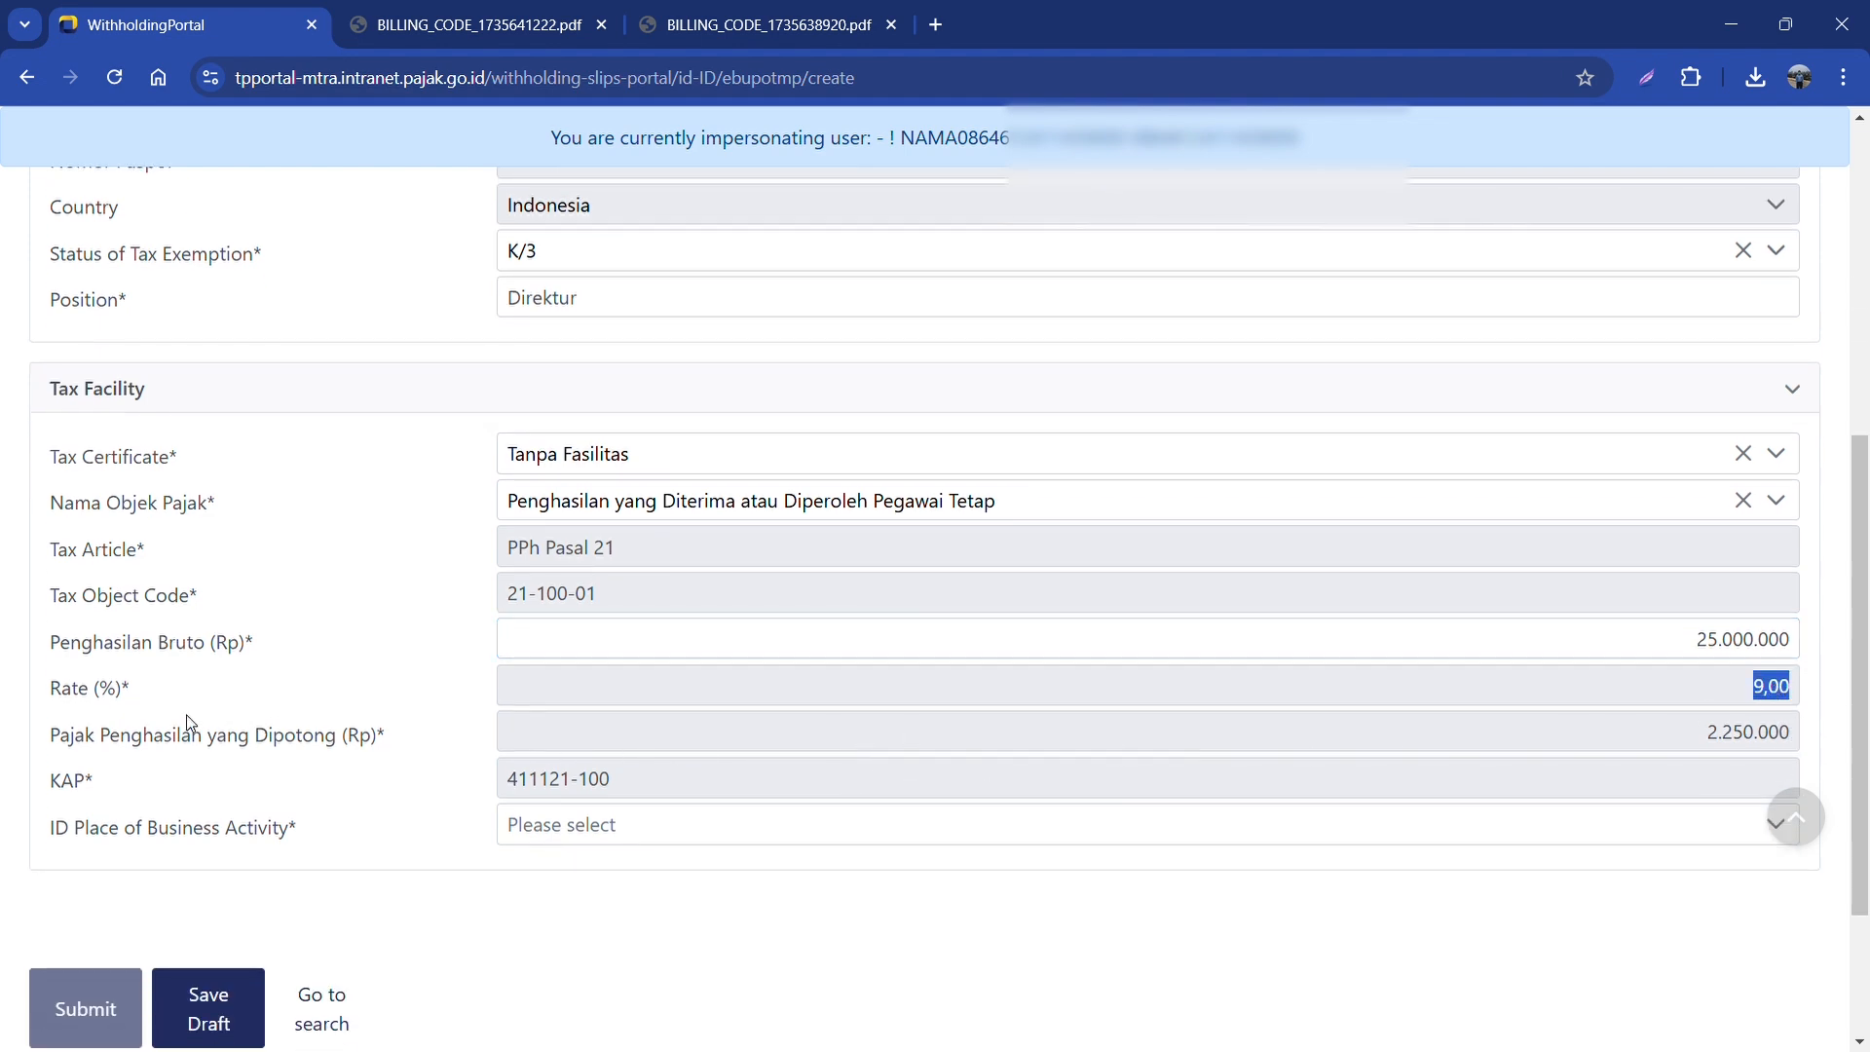
# Step: Pick the company's place of business activity and submit the slip
pyautogui.click(697, 831)
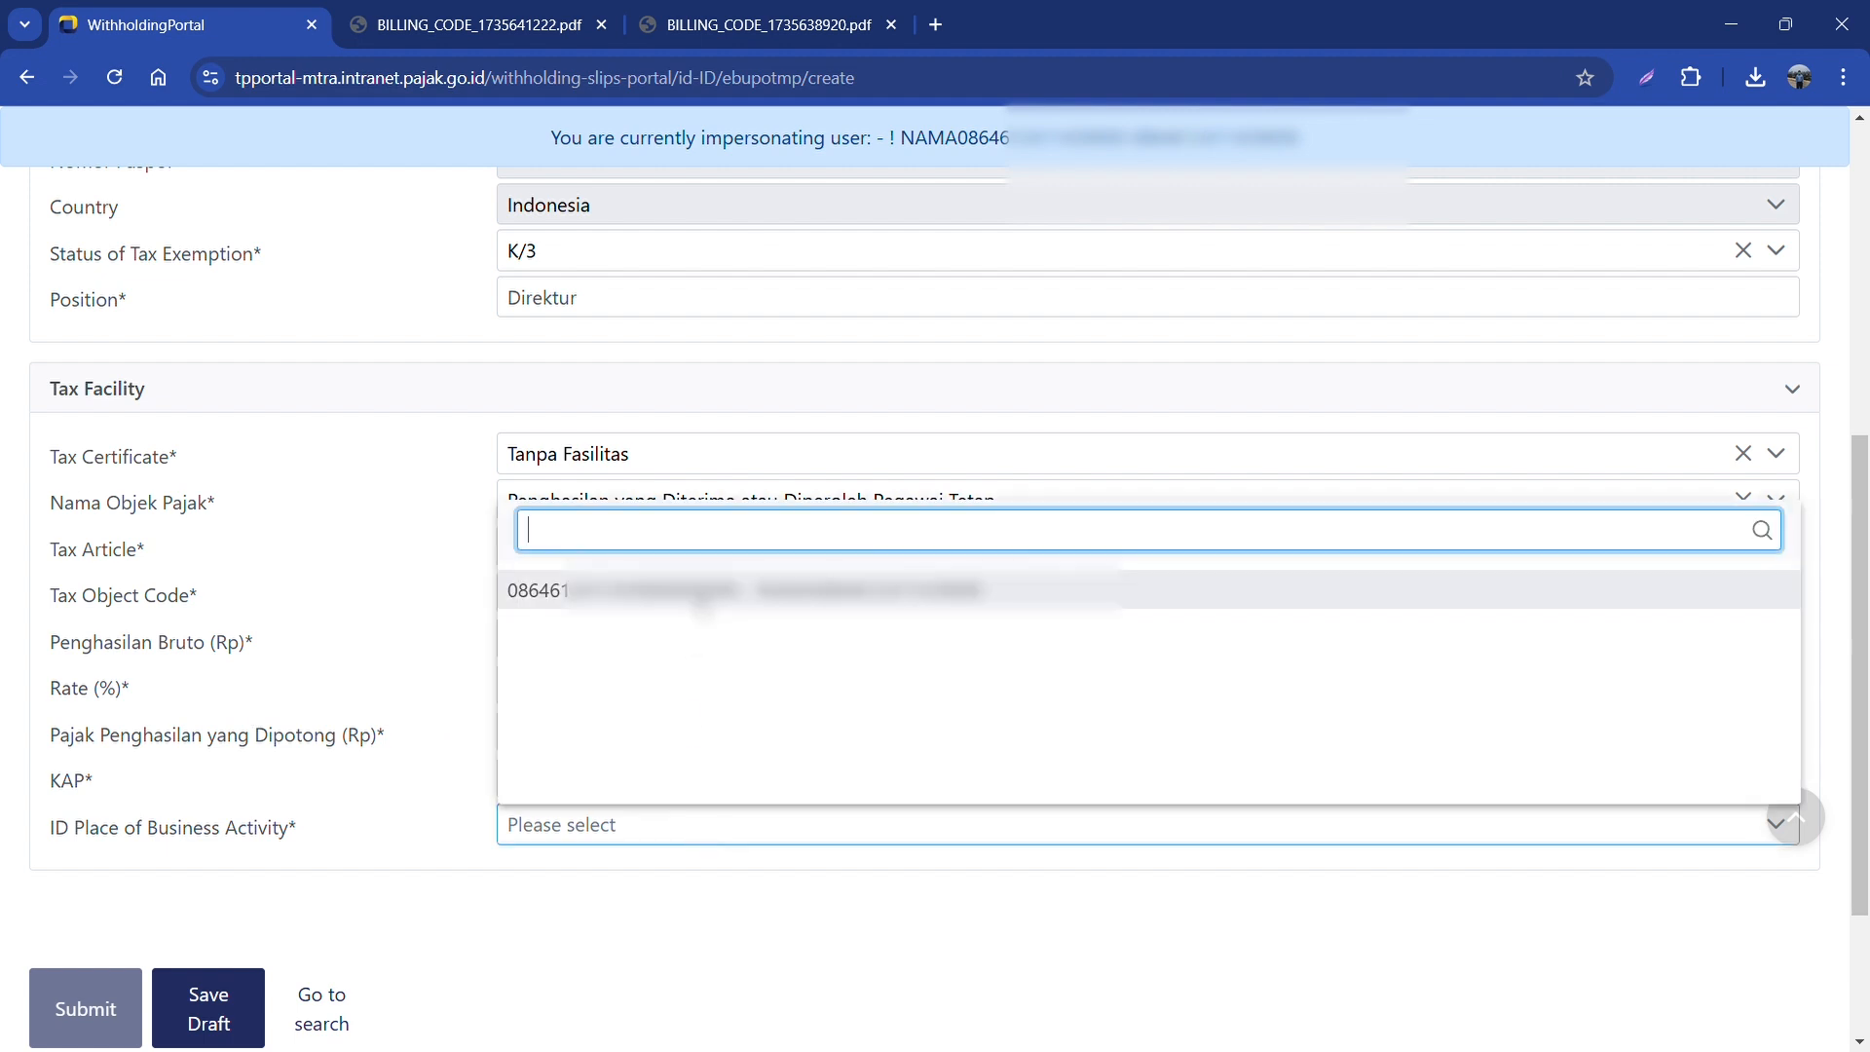
pyautogui.click(699, 591)
pyautogui.click(86, 1011)
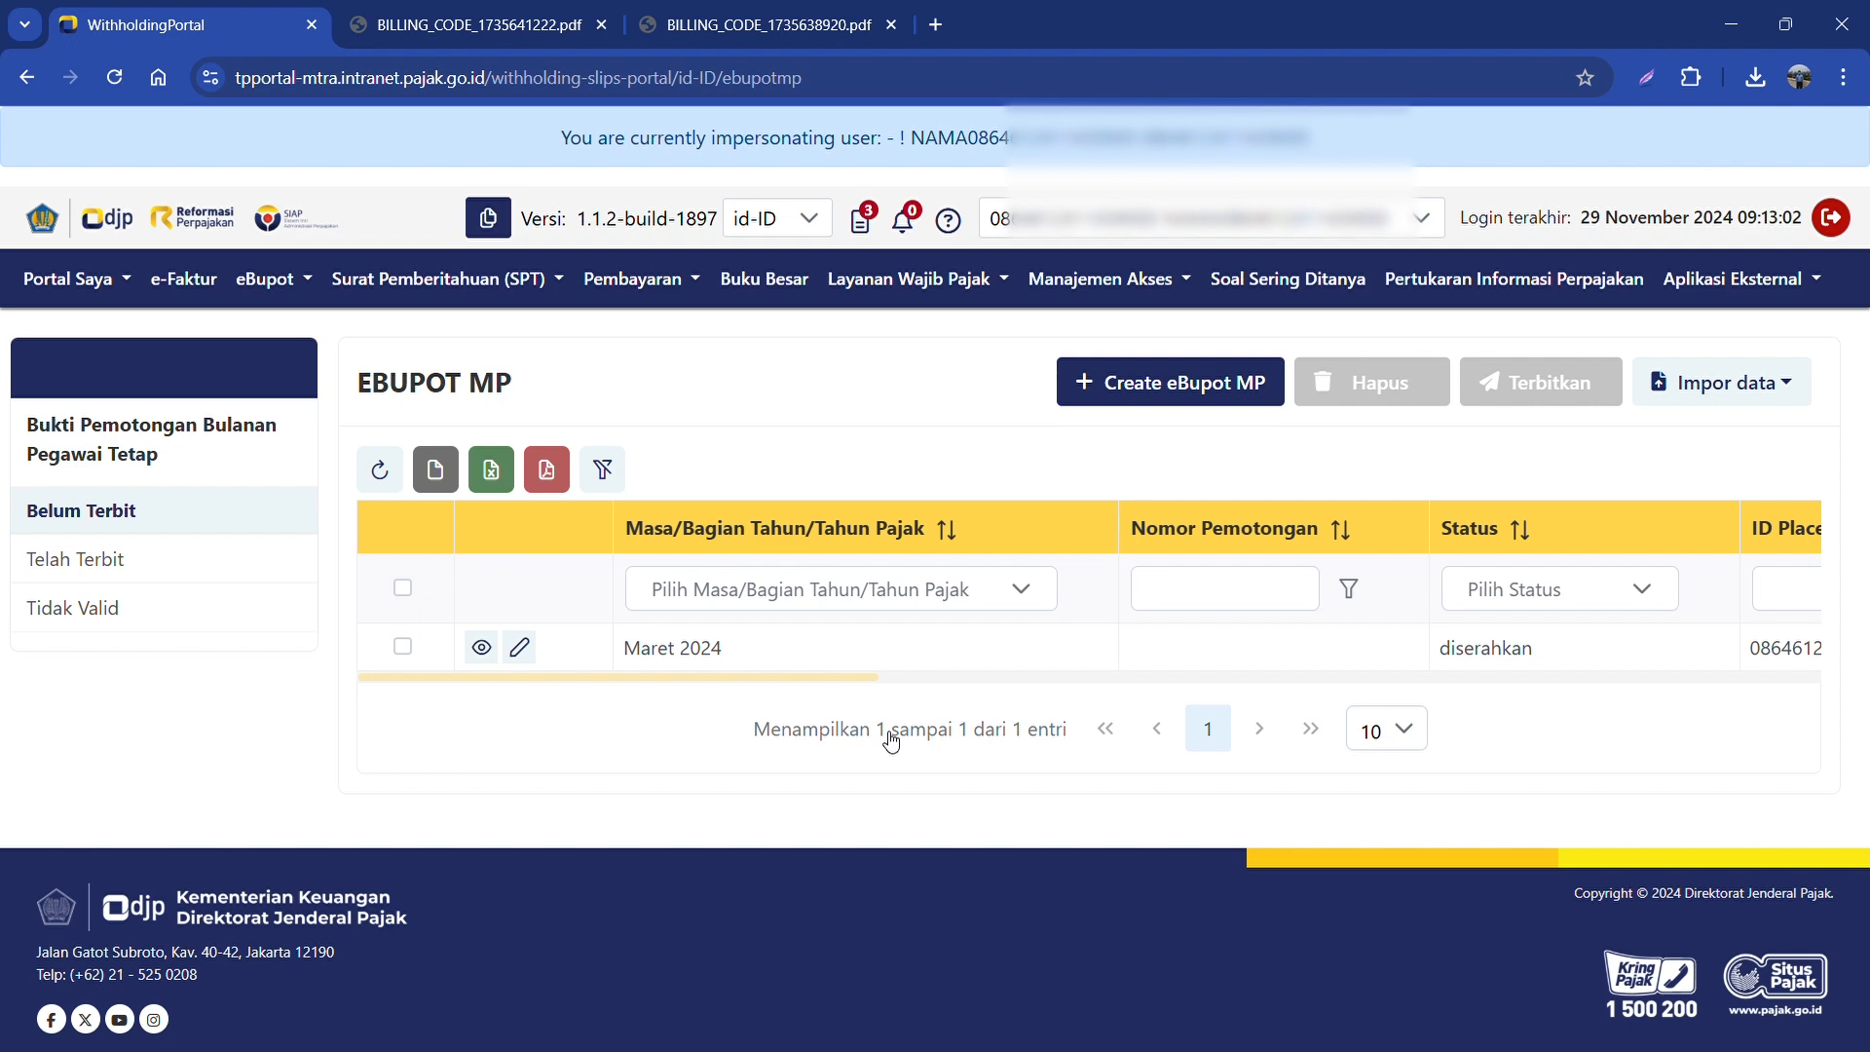
# Step: Select the Maret 2024 slip and issue it with Terbitkan
pyautogui.click(403, 650)
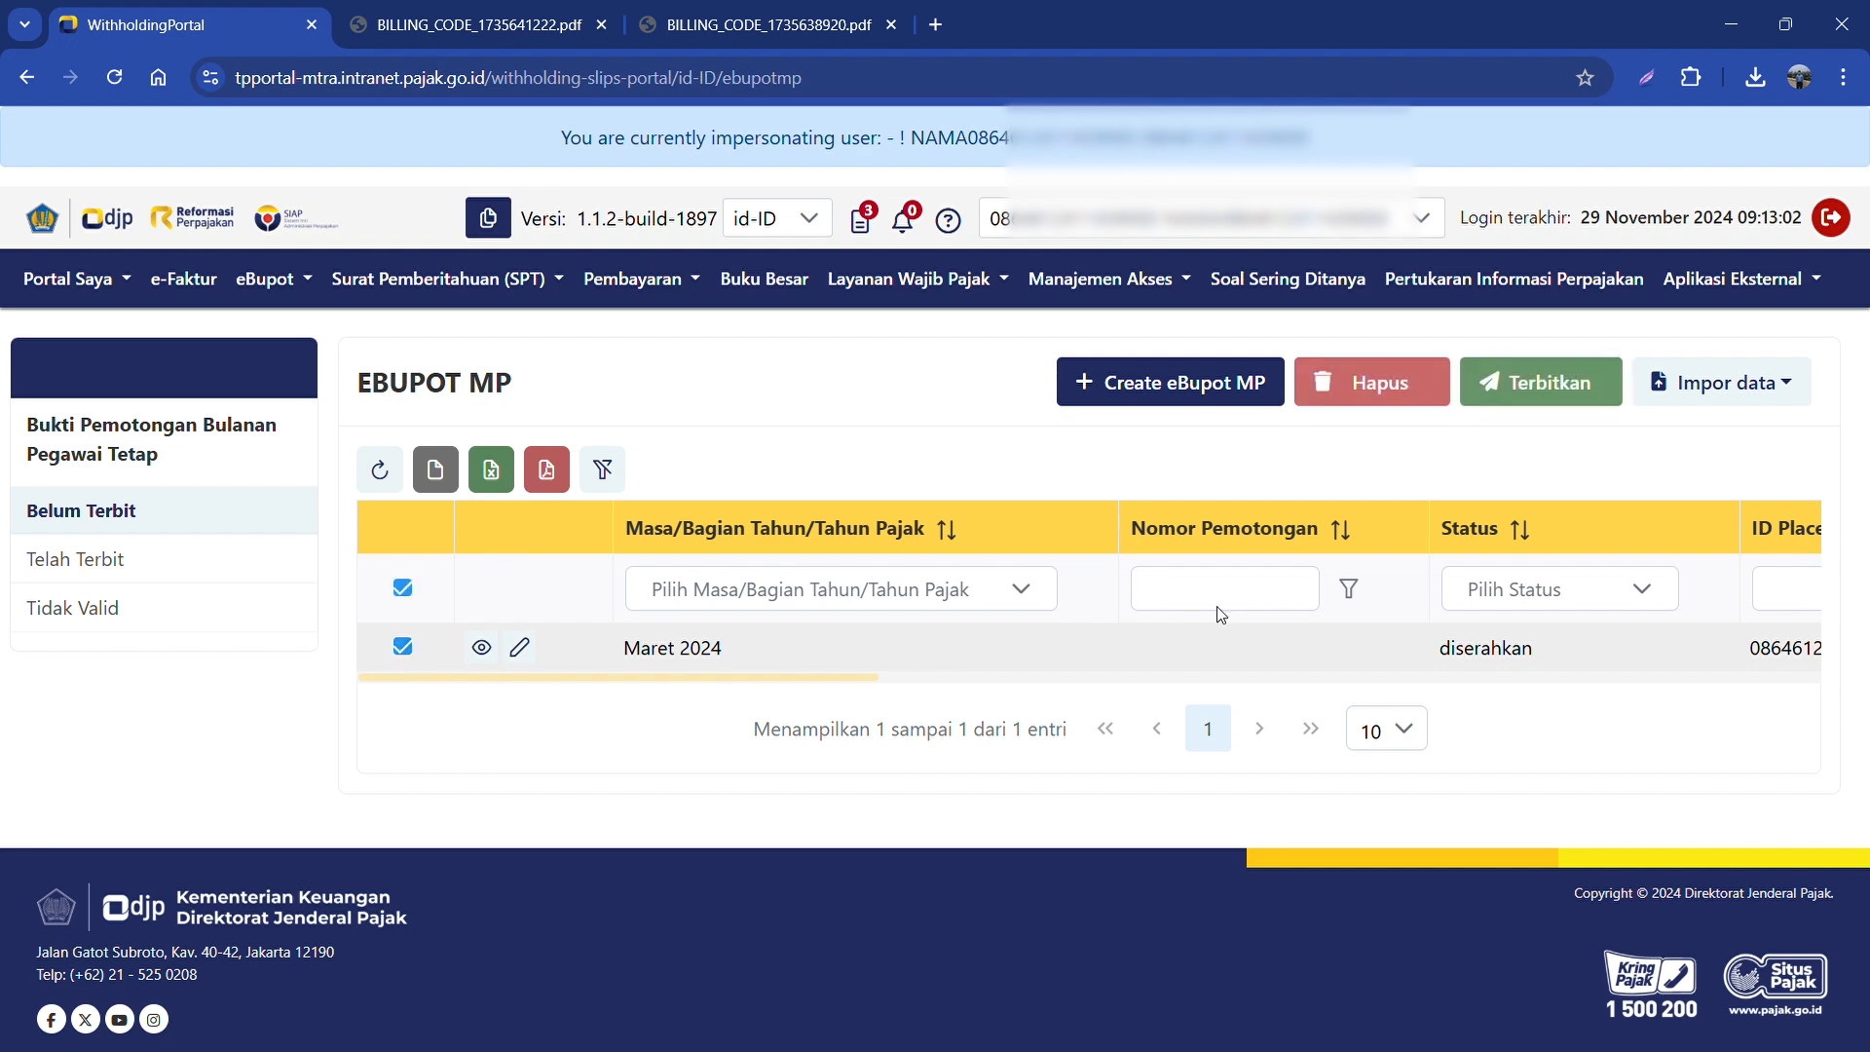
pyautogui.click(1533, 389)
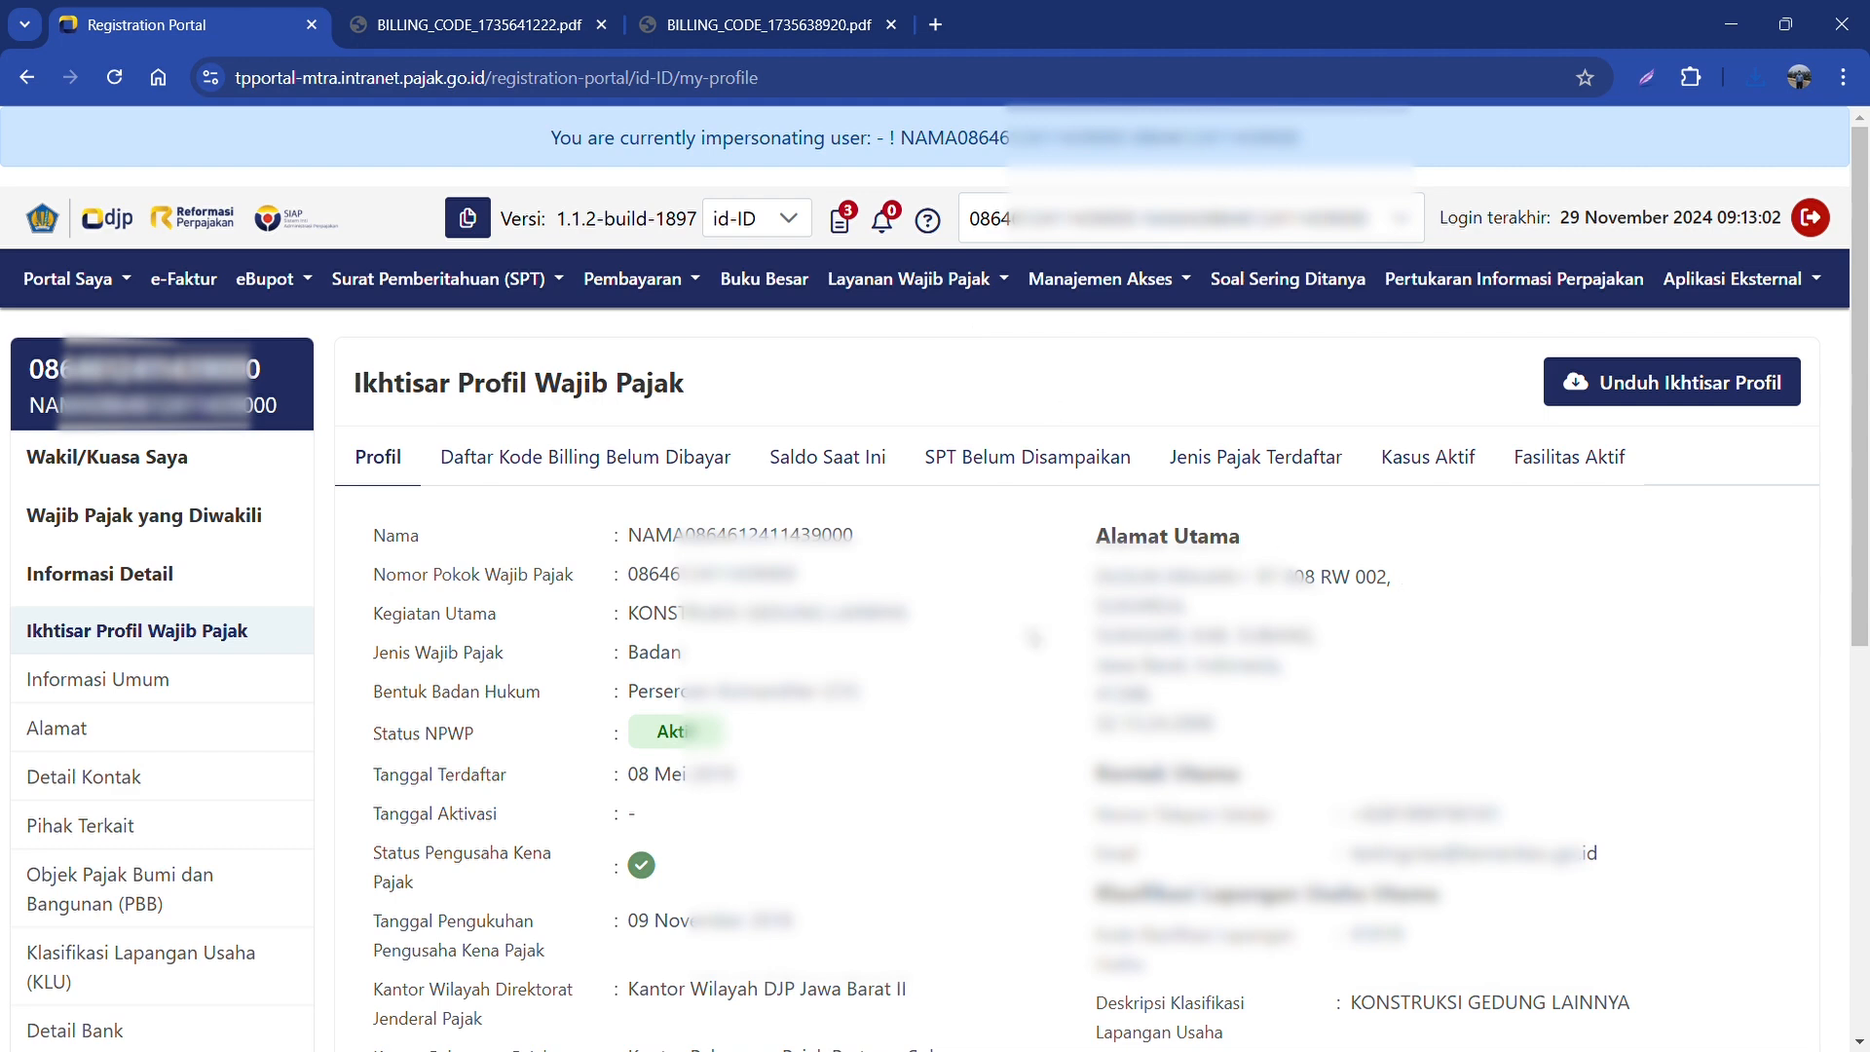
# Step: Create a new eBupot BP21 slip from the BP 21 non-permanent employee list
pyautogui.click(271, 288)
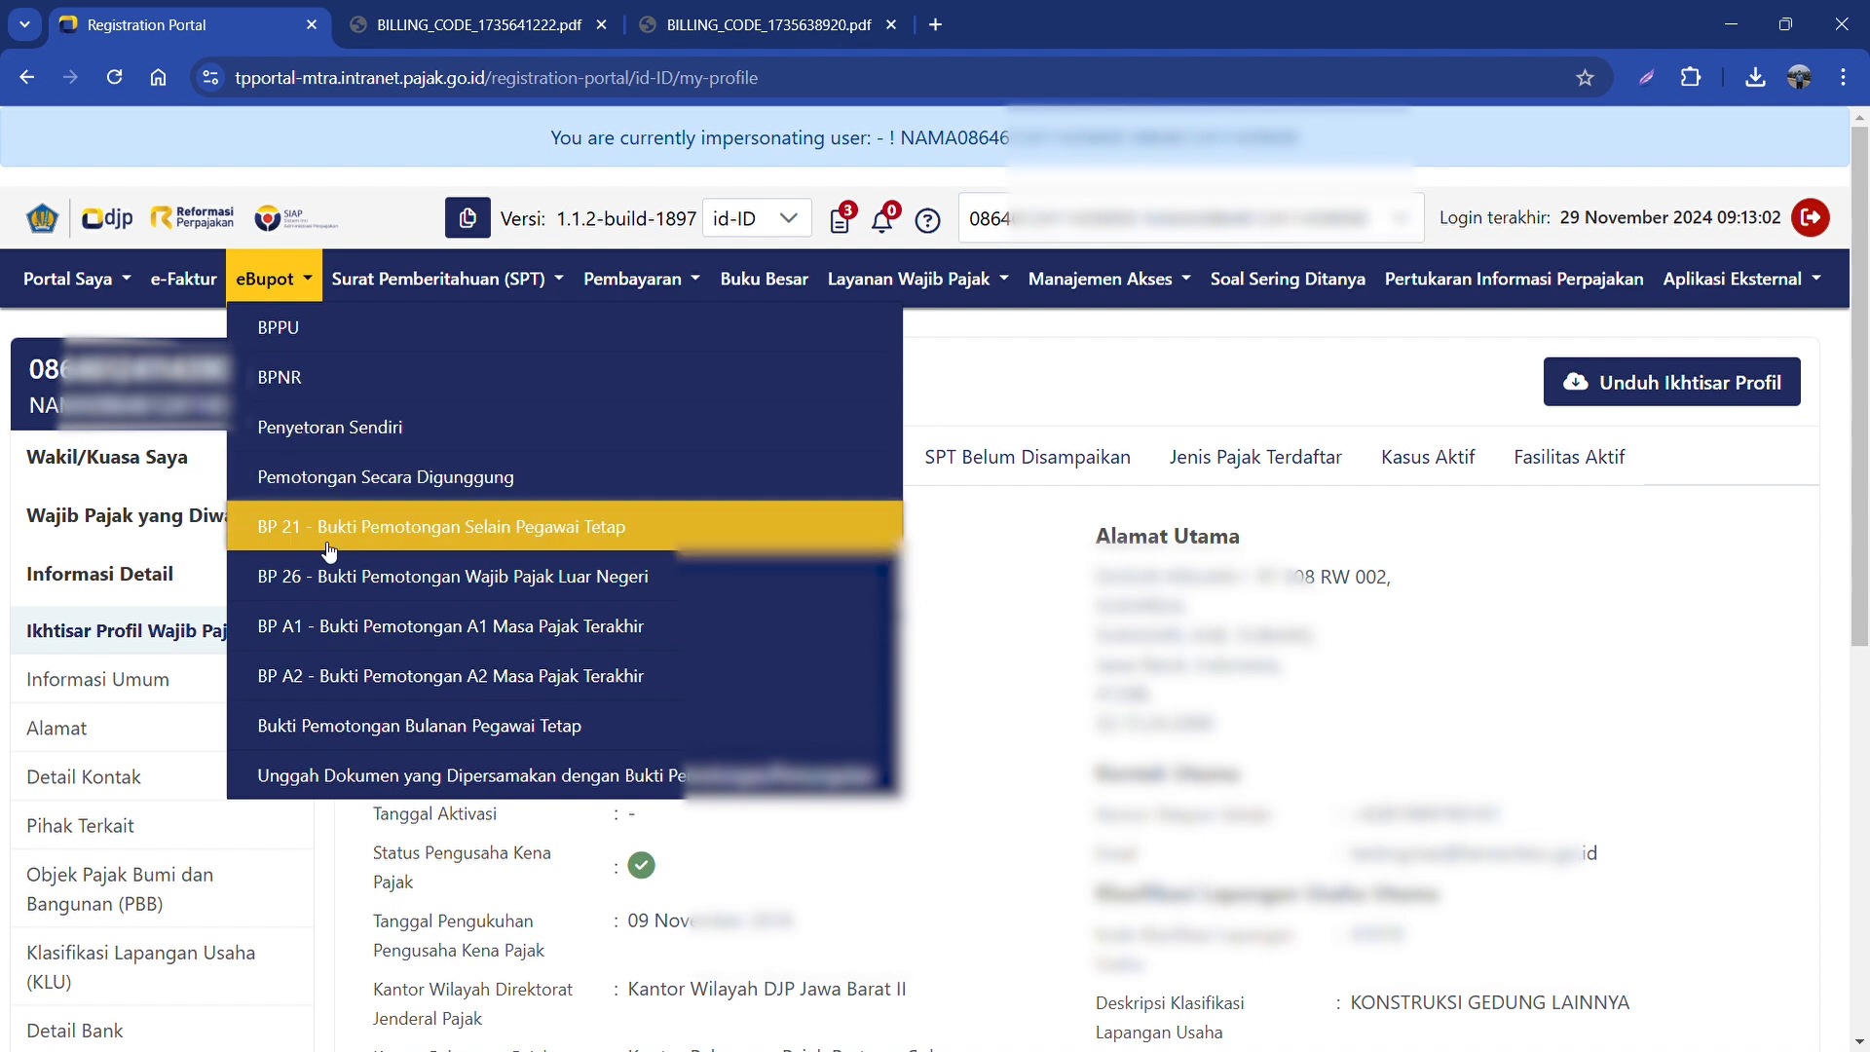
pyautogui.click(364, 538)
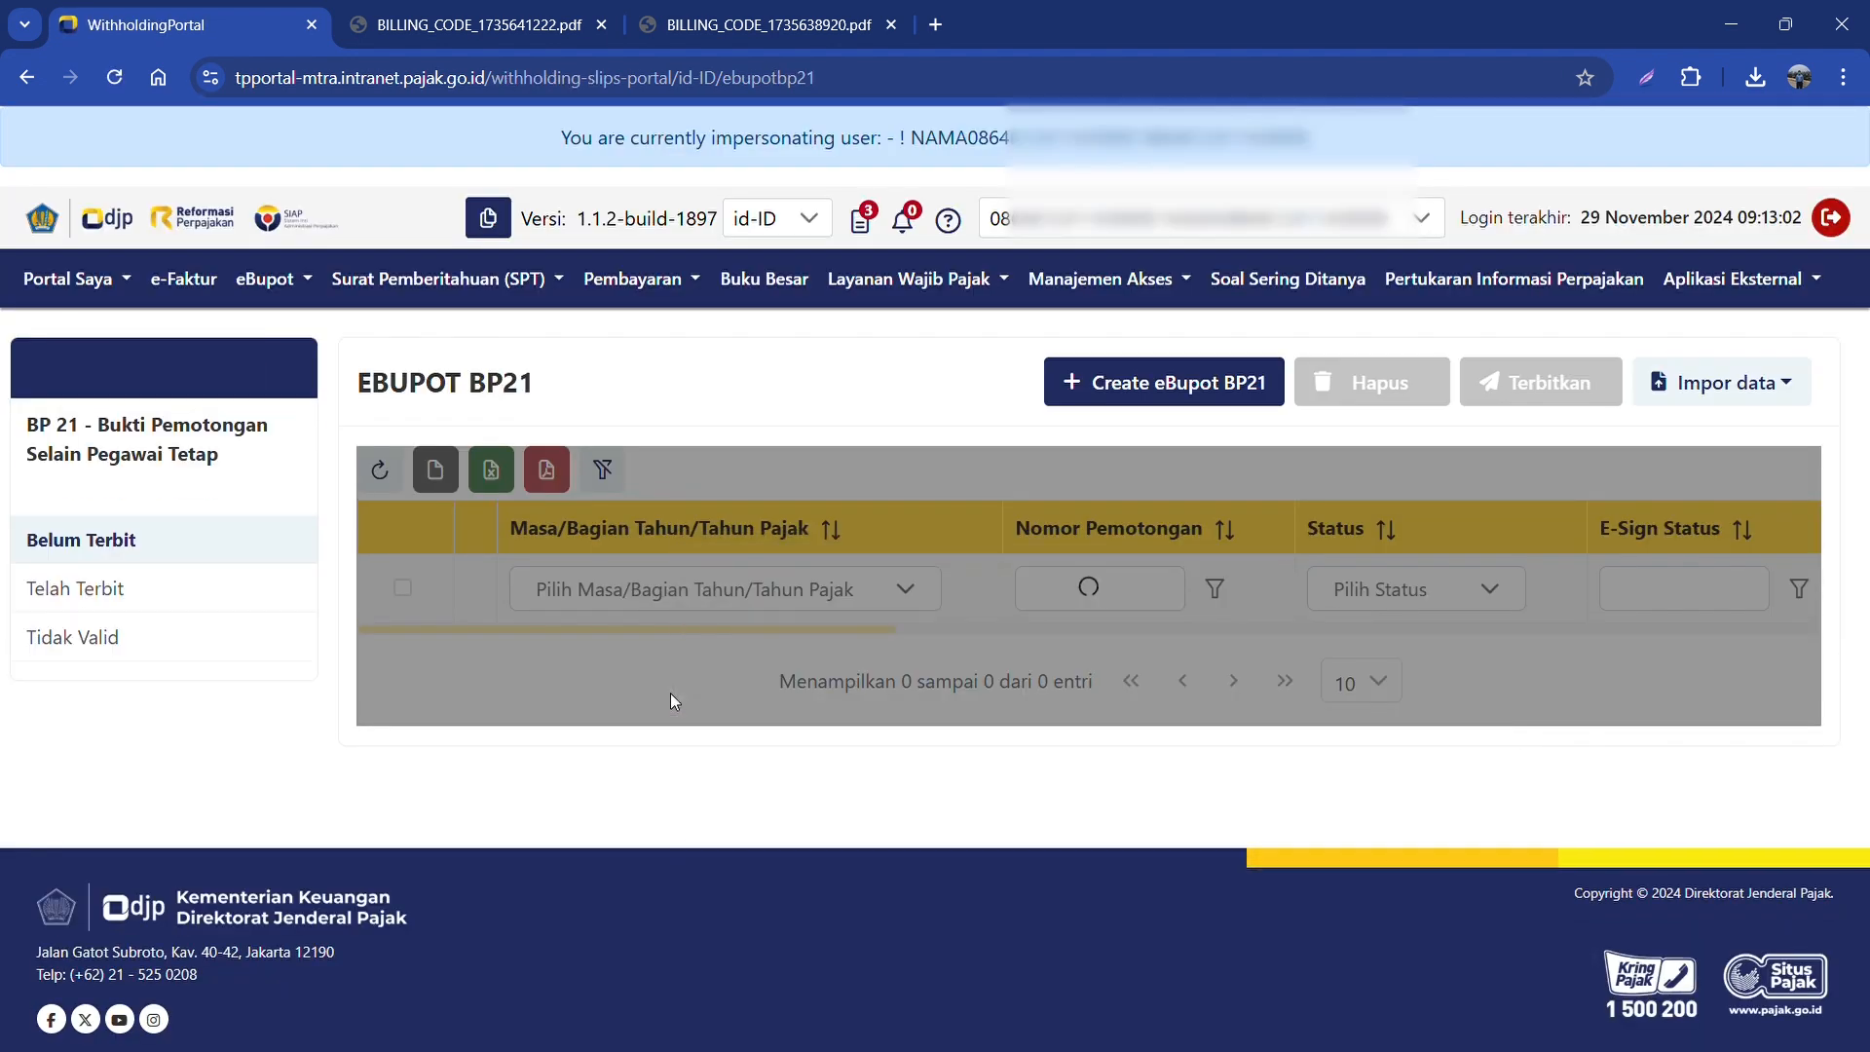
pyautogui.click(1147, 401)
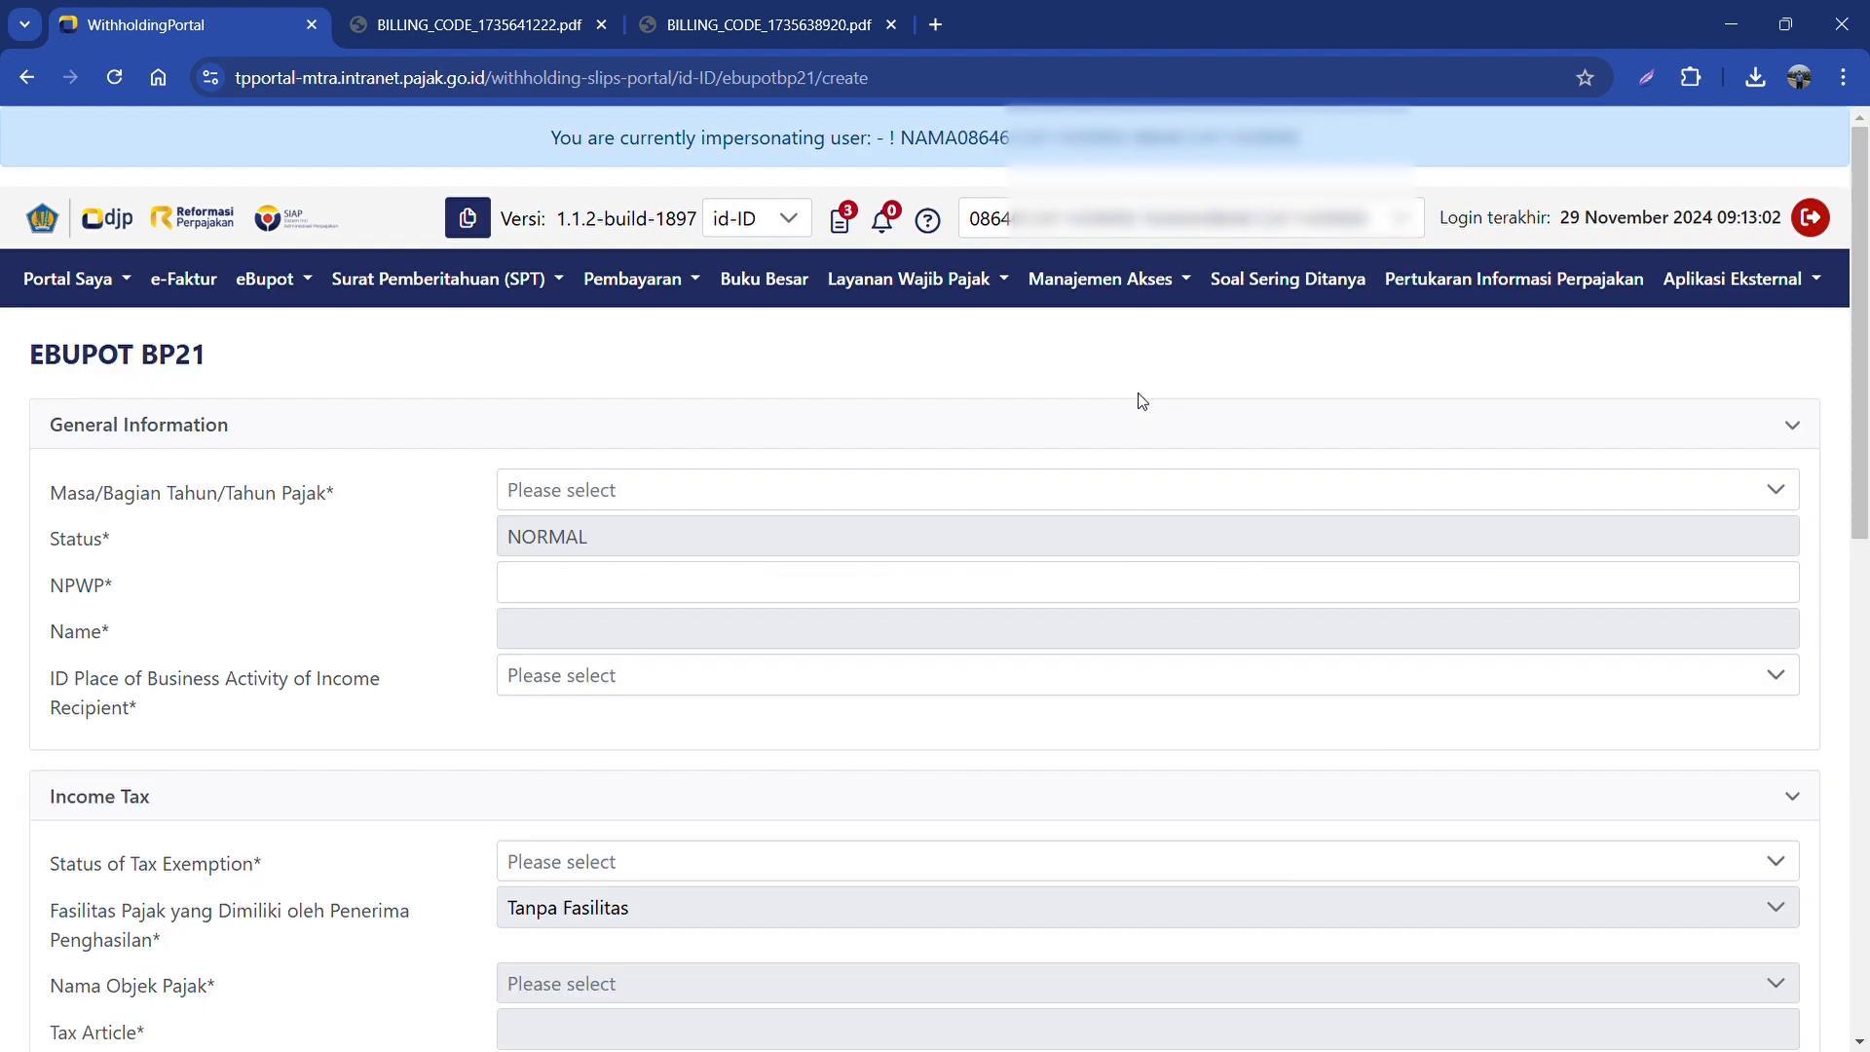
pyautogui.click(796, 496)
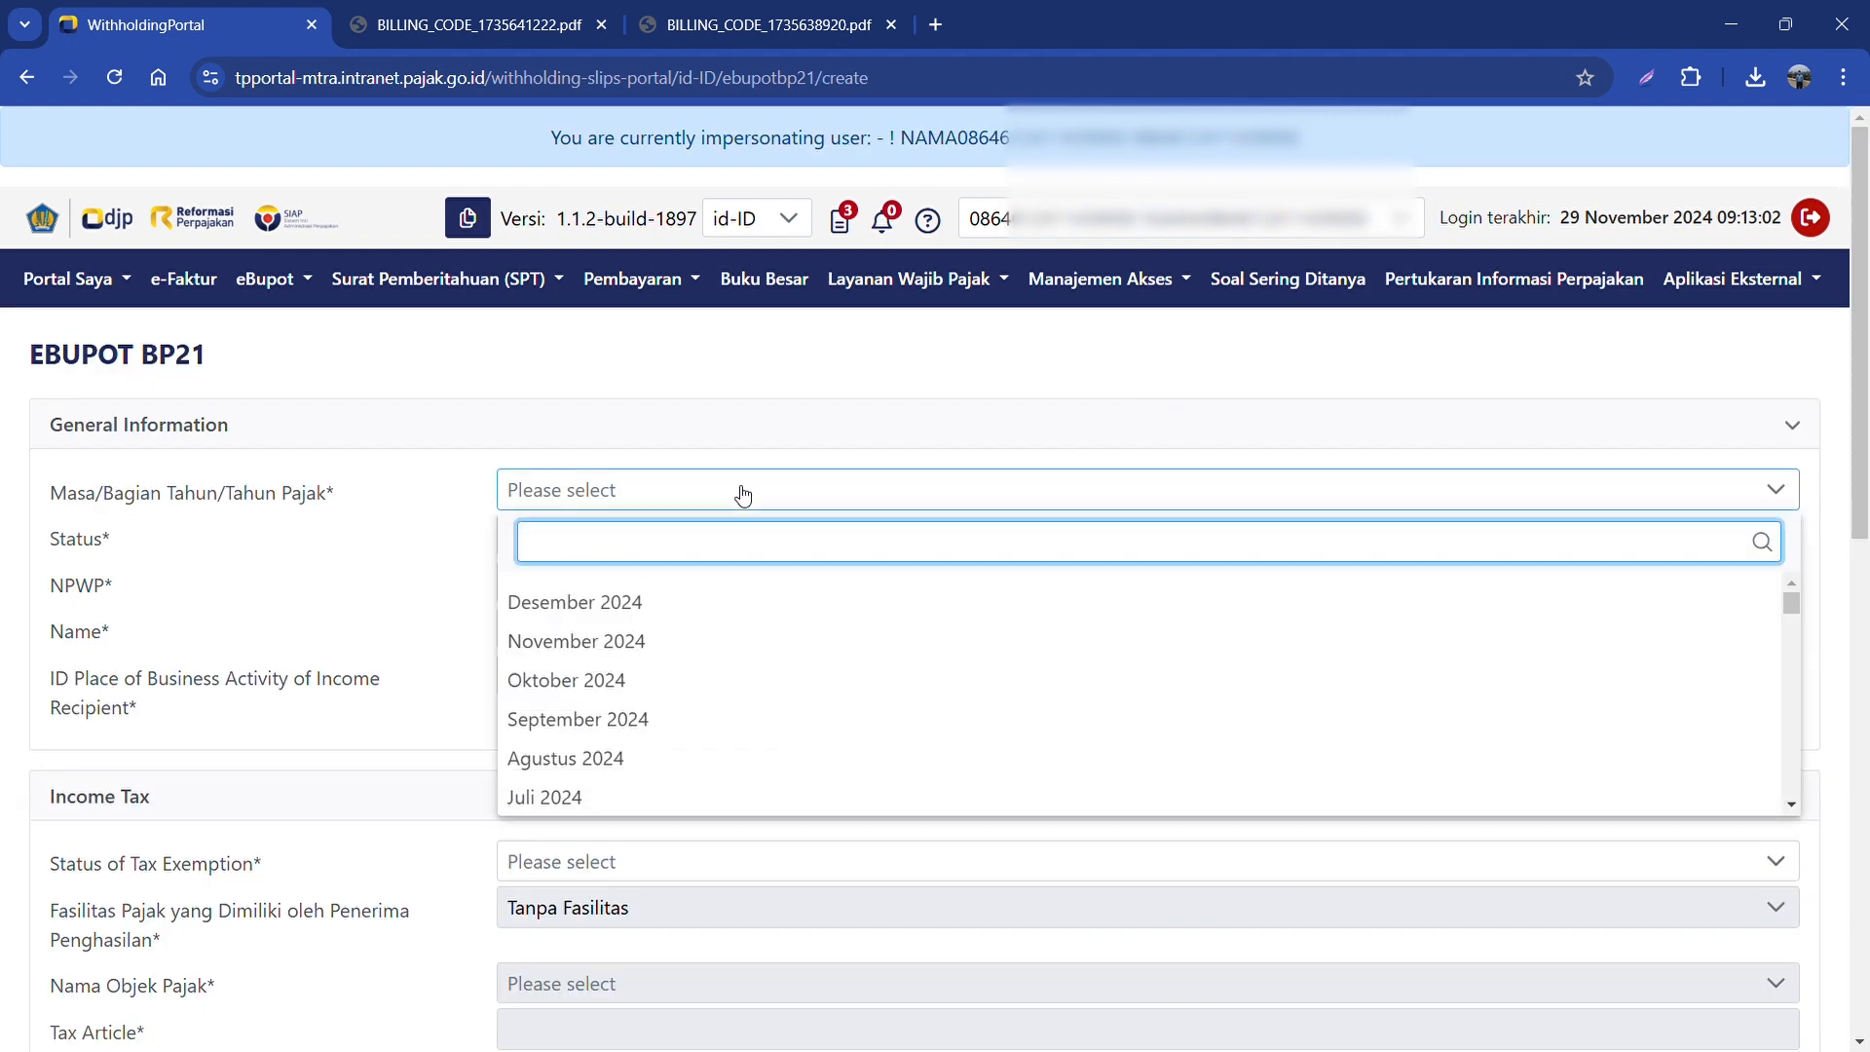
# Step: Set tax period Maret 2024, paste the recipient's NPWP and pick their place of business
pyautogui.scroll(-3, 671, 668)
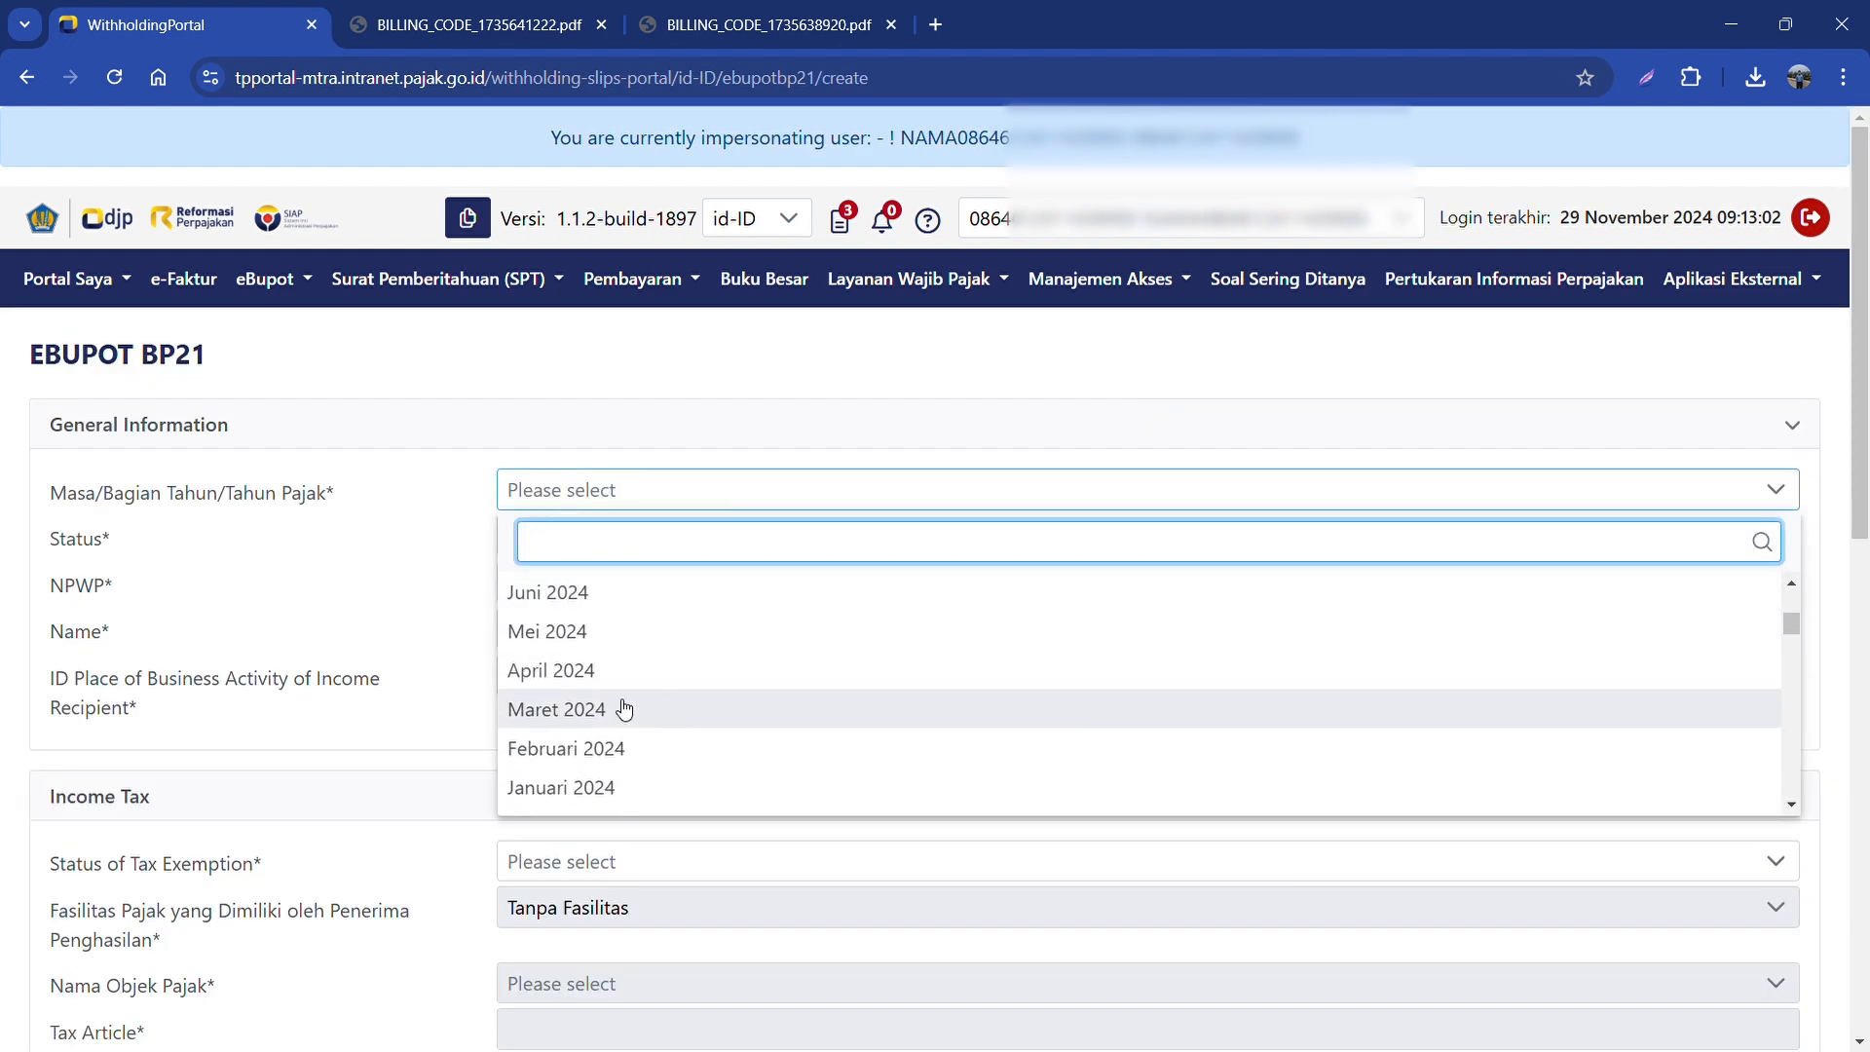
pyautogui.click(614, 713)
pyautogui.click(585, 594)
pyautogui.hotkey('ctrl', 'v')
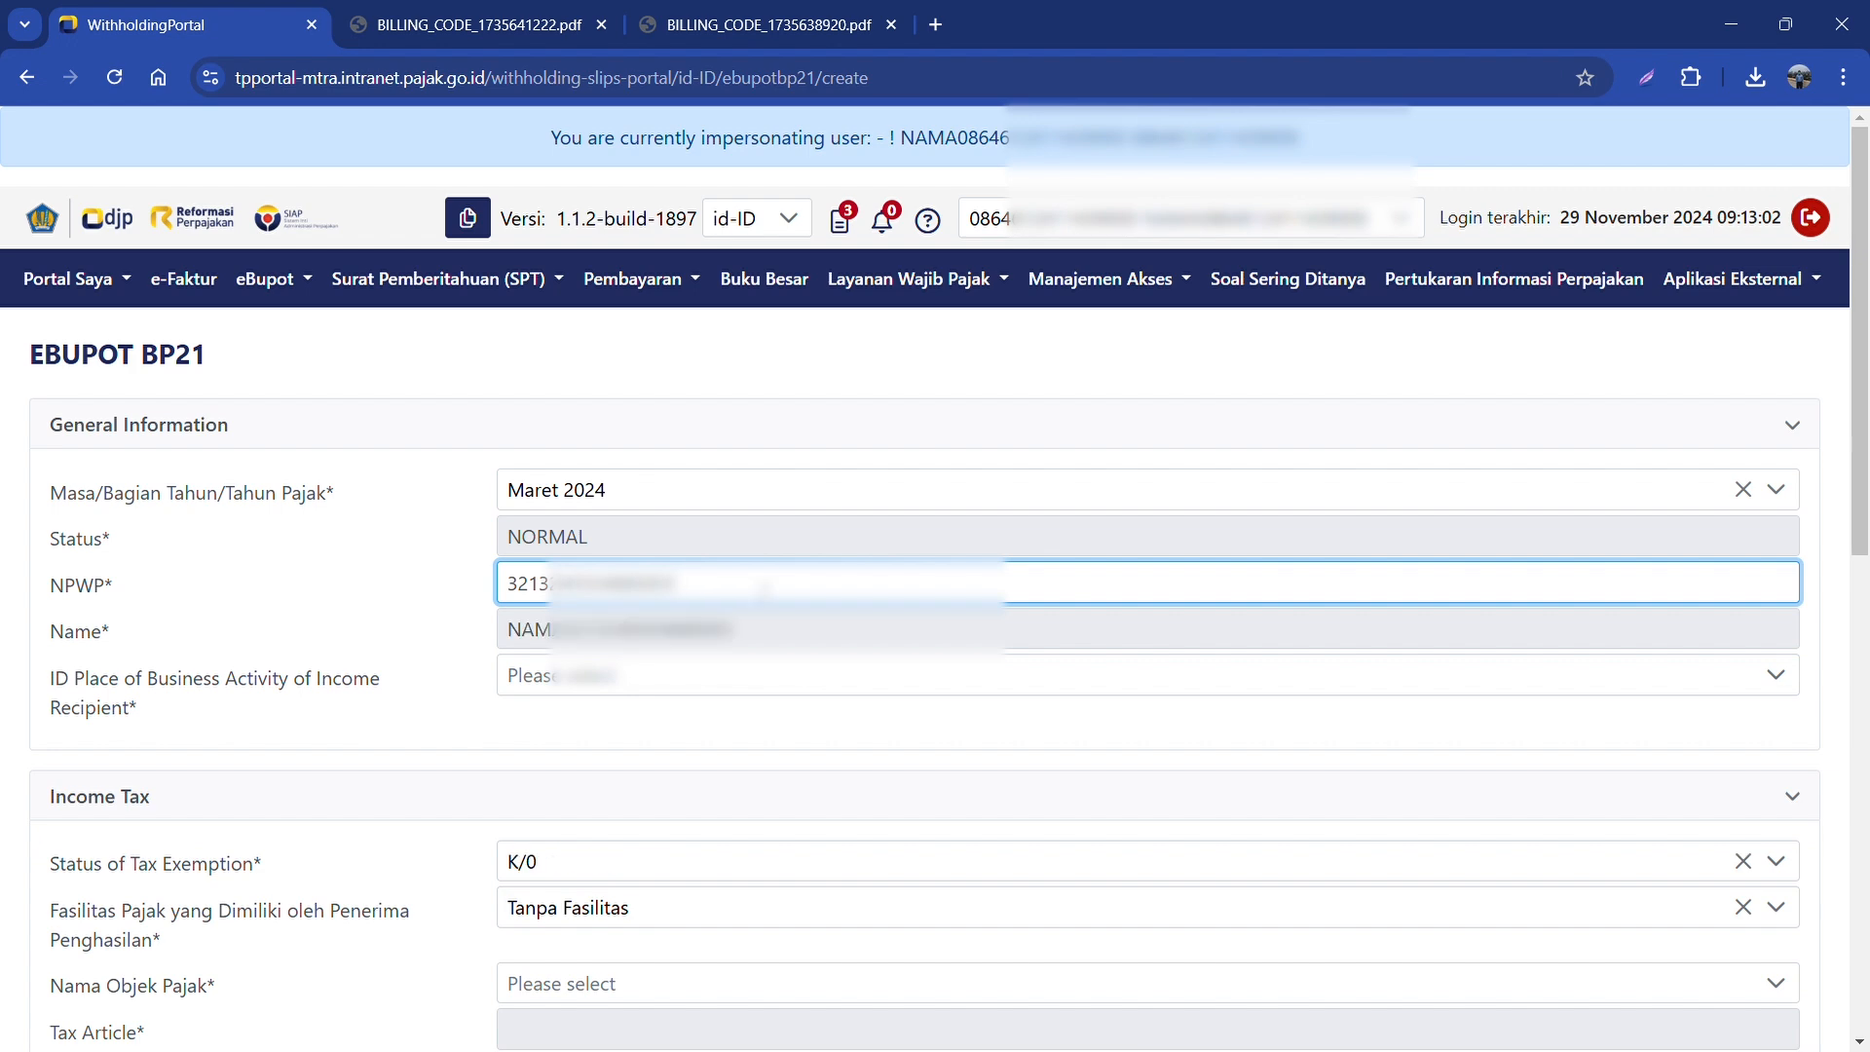
pyautogui.click(719, 682)
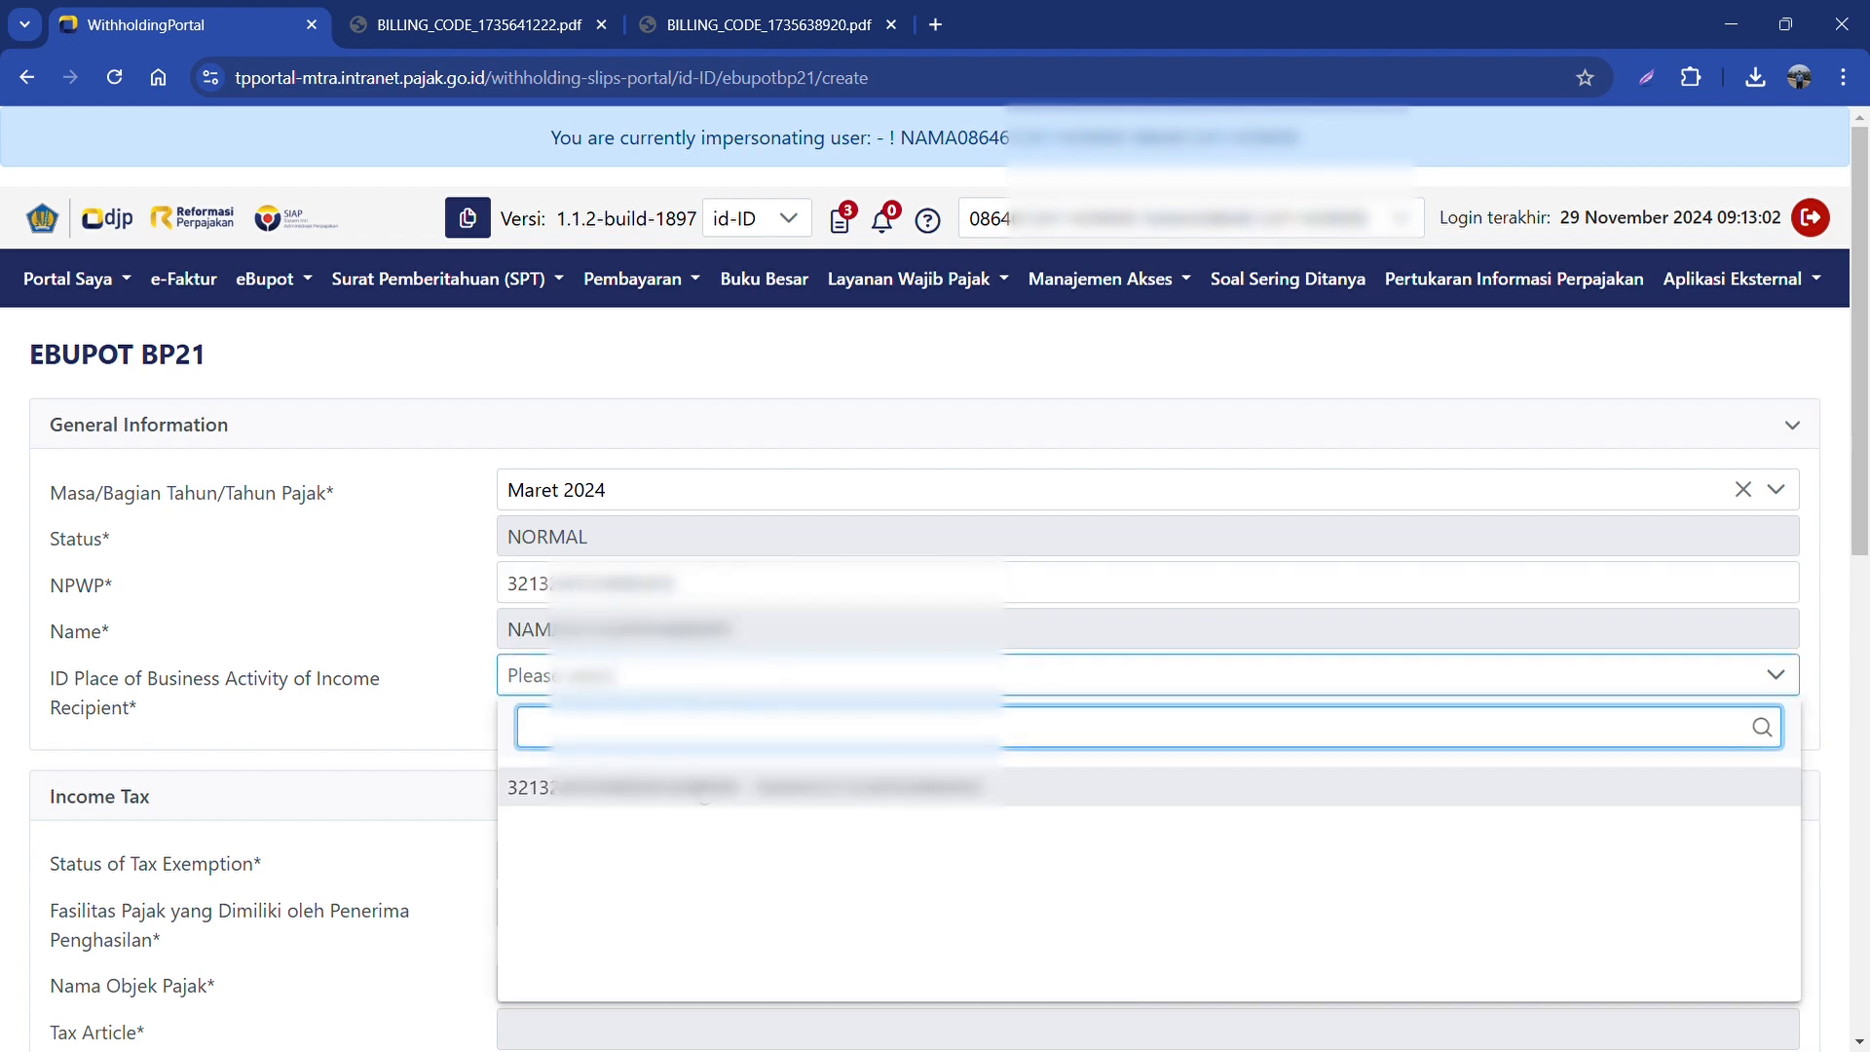
pyautogui.click(694, 785)
# Step: Set the recipient's tax exemption status to K/3
pyautogui.scroll(-1, 681, 701)
pyautogui.scroll(-1, 681, 697)
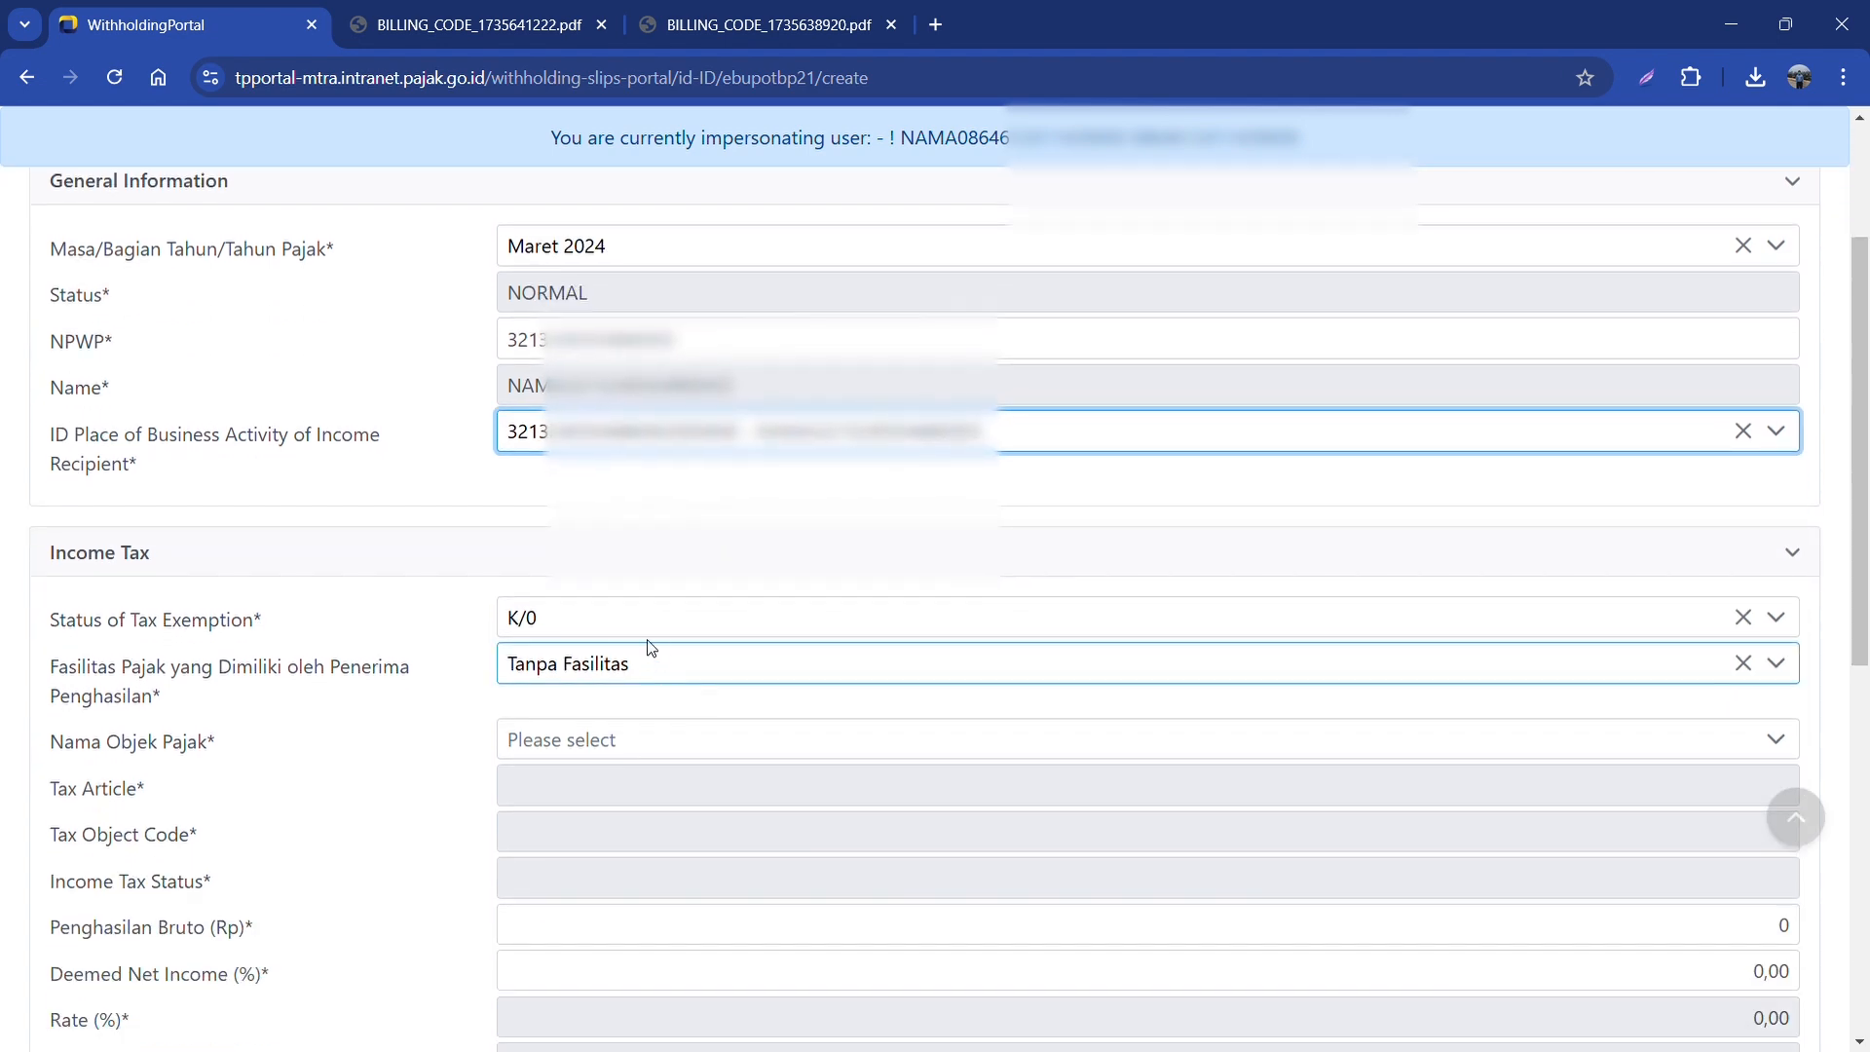
pyautogui.click(658, 619)
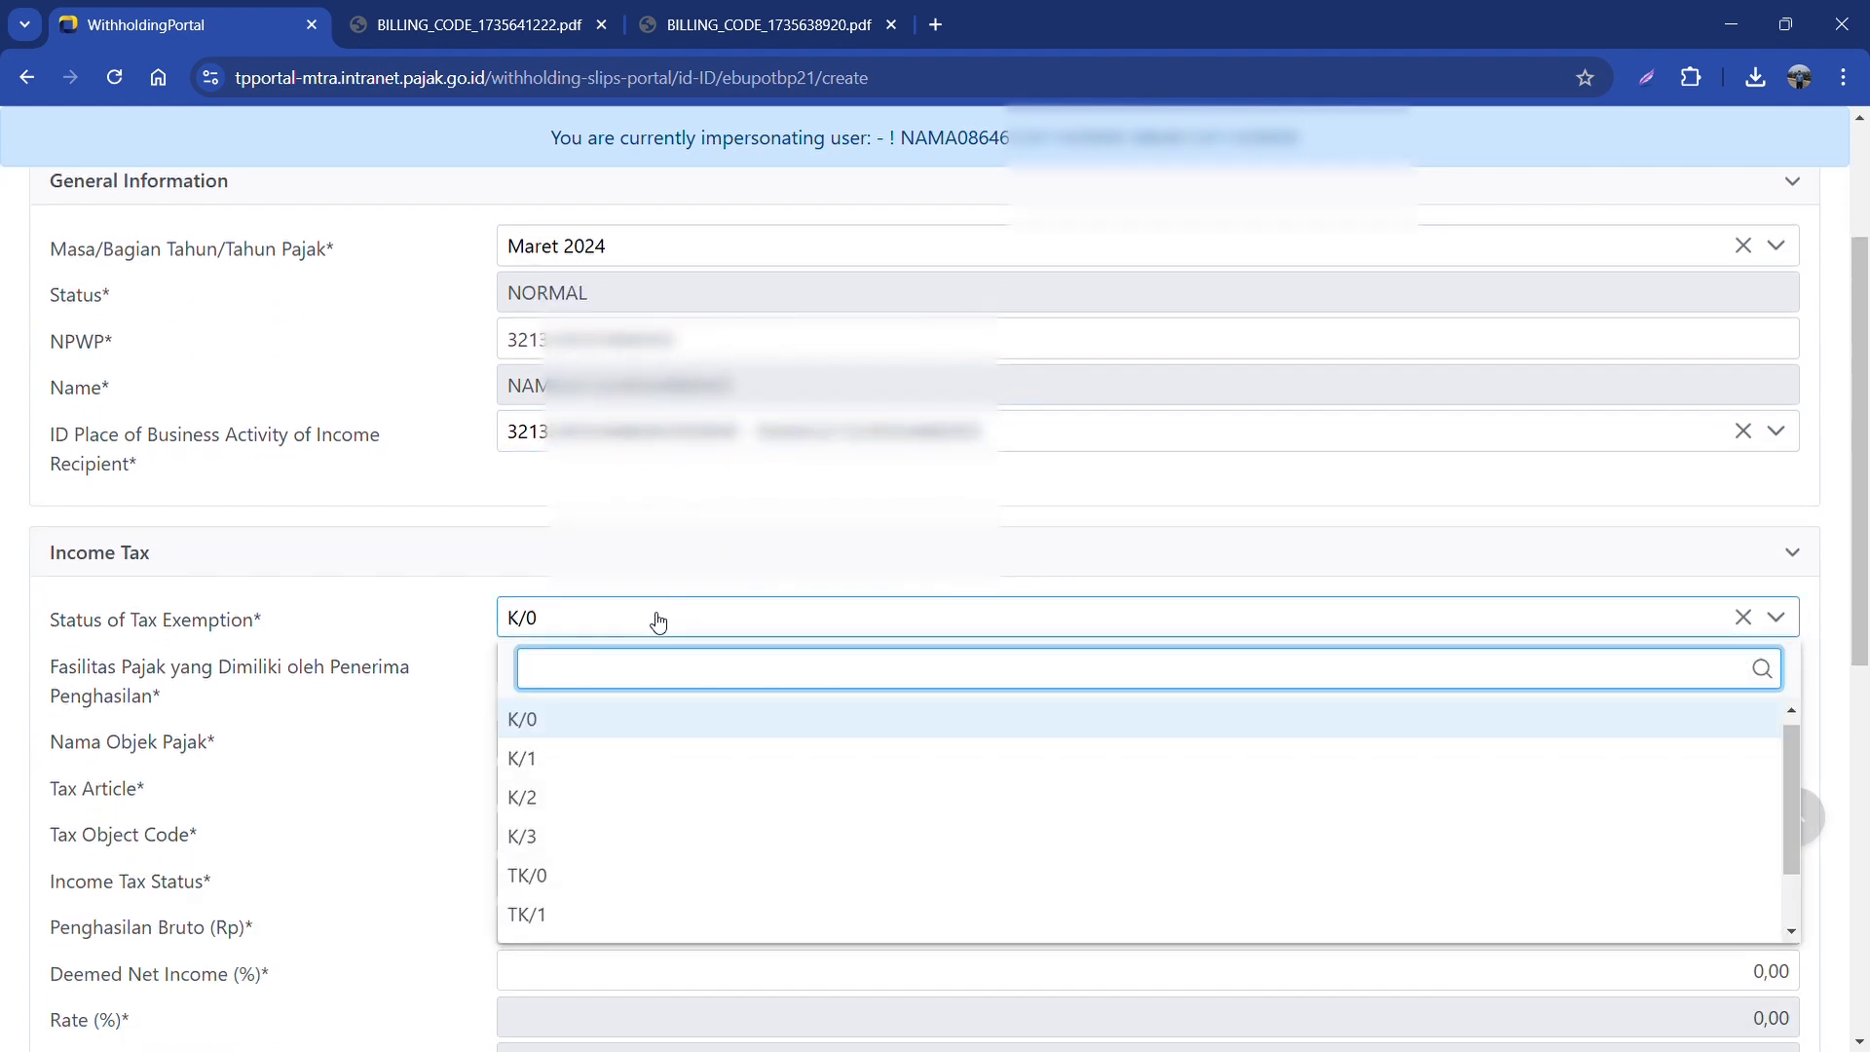
pyautogui.click(583, 841)
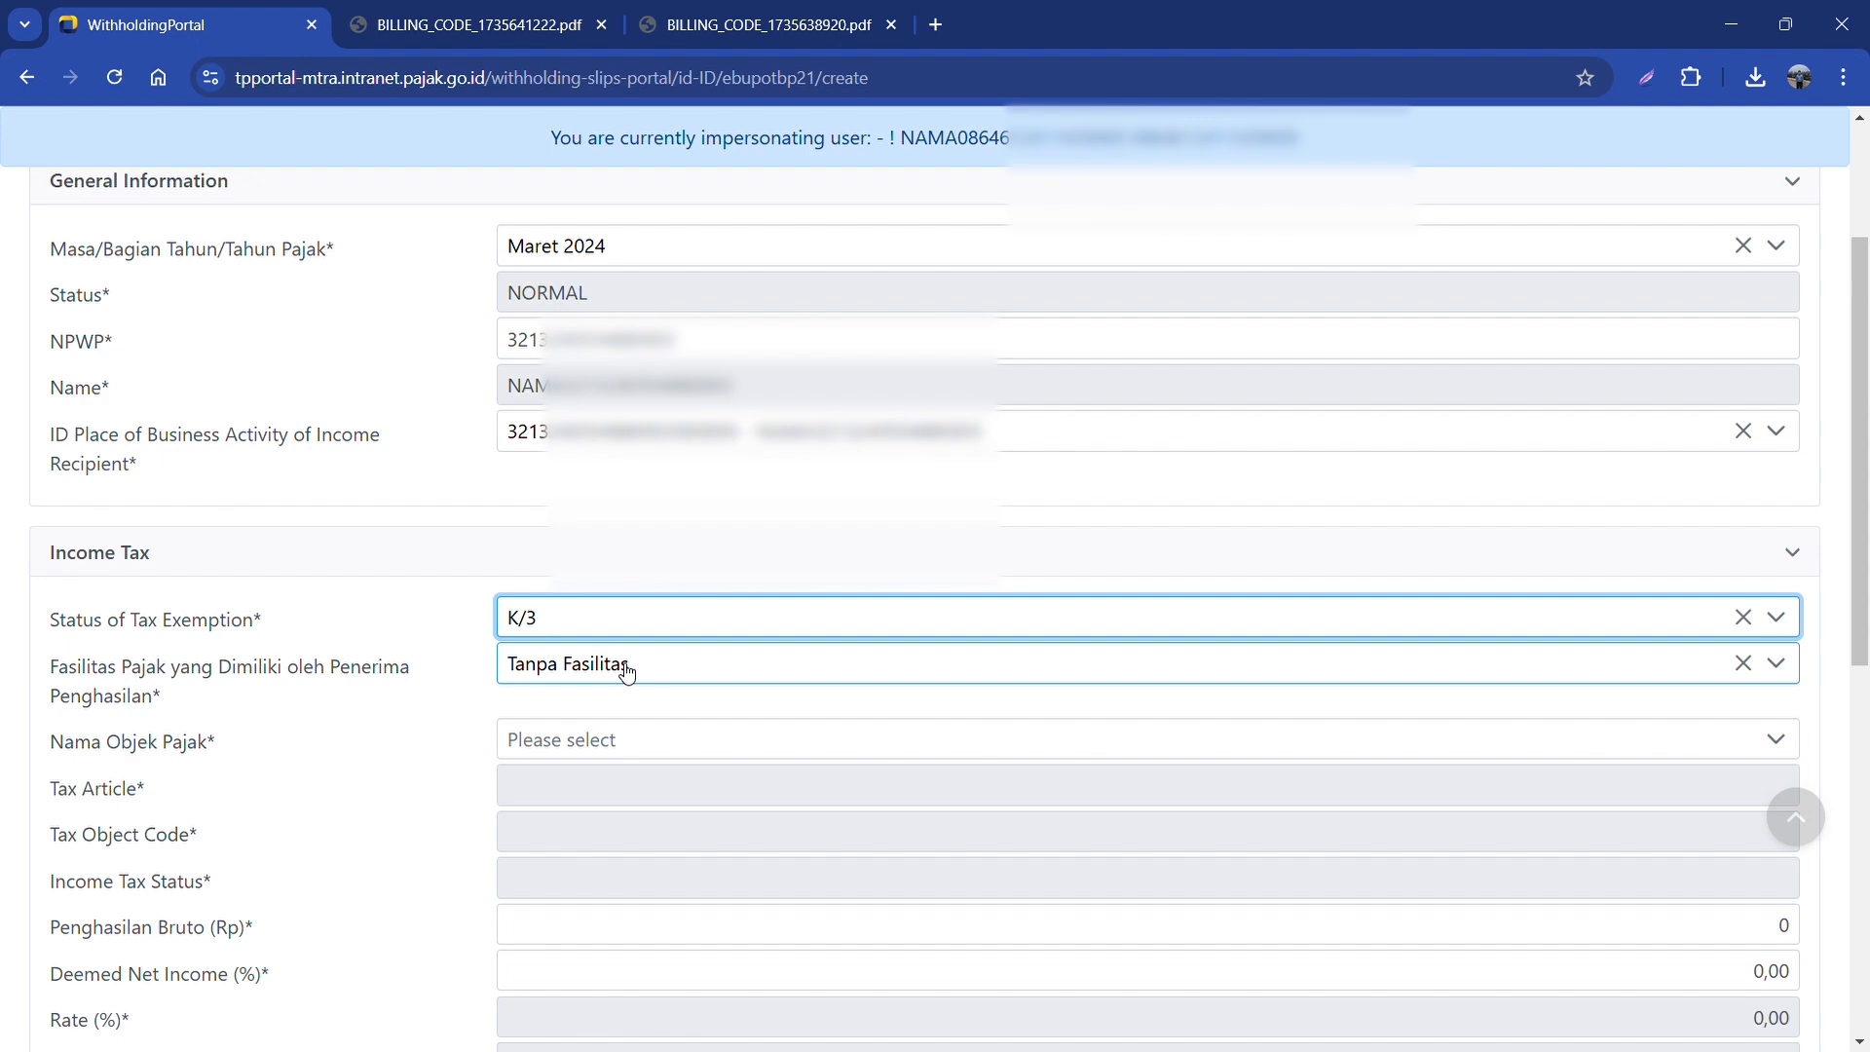
pyautogui.scroll(-1, 626, 672)
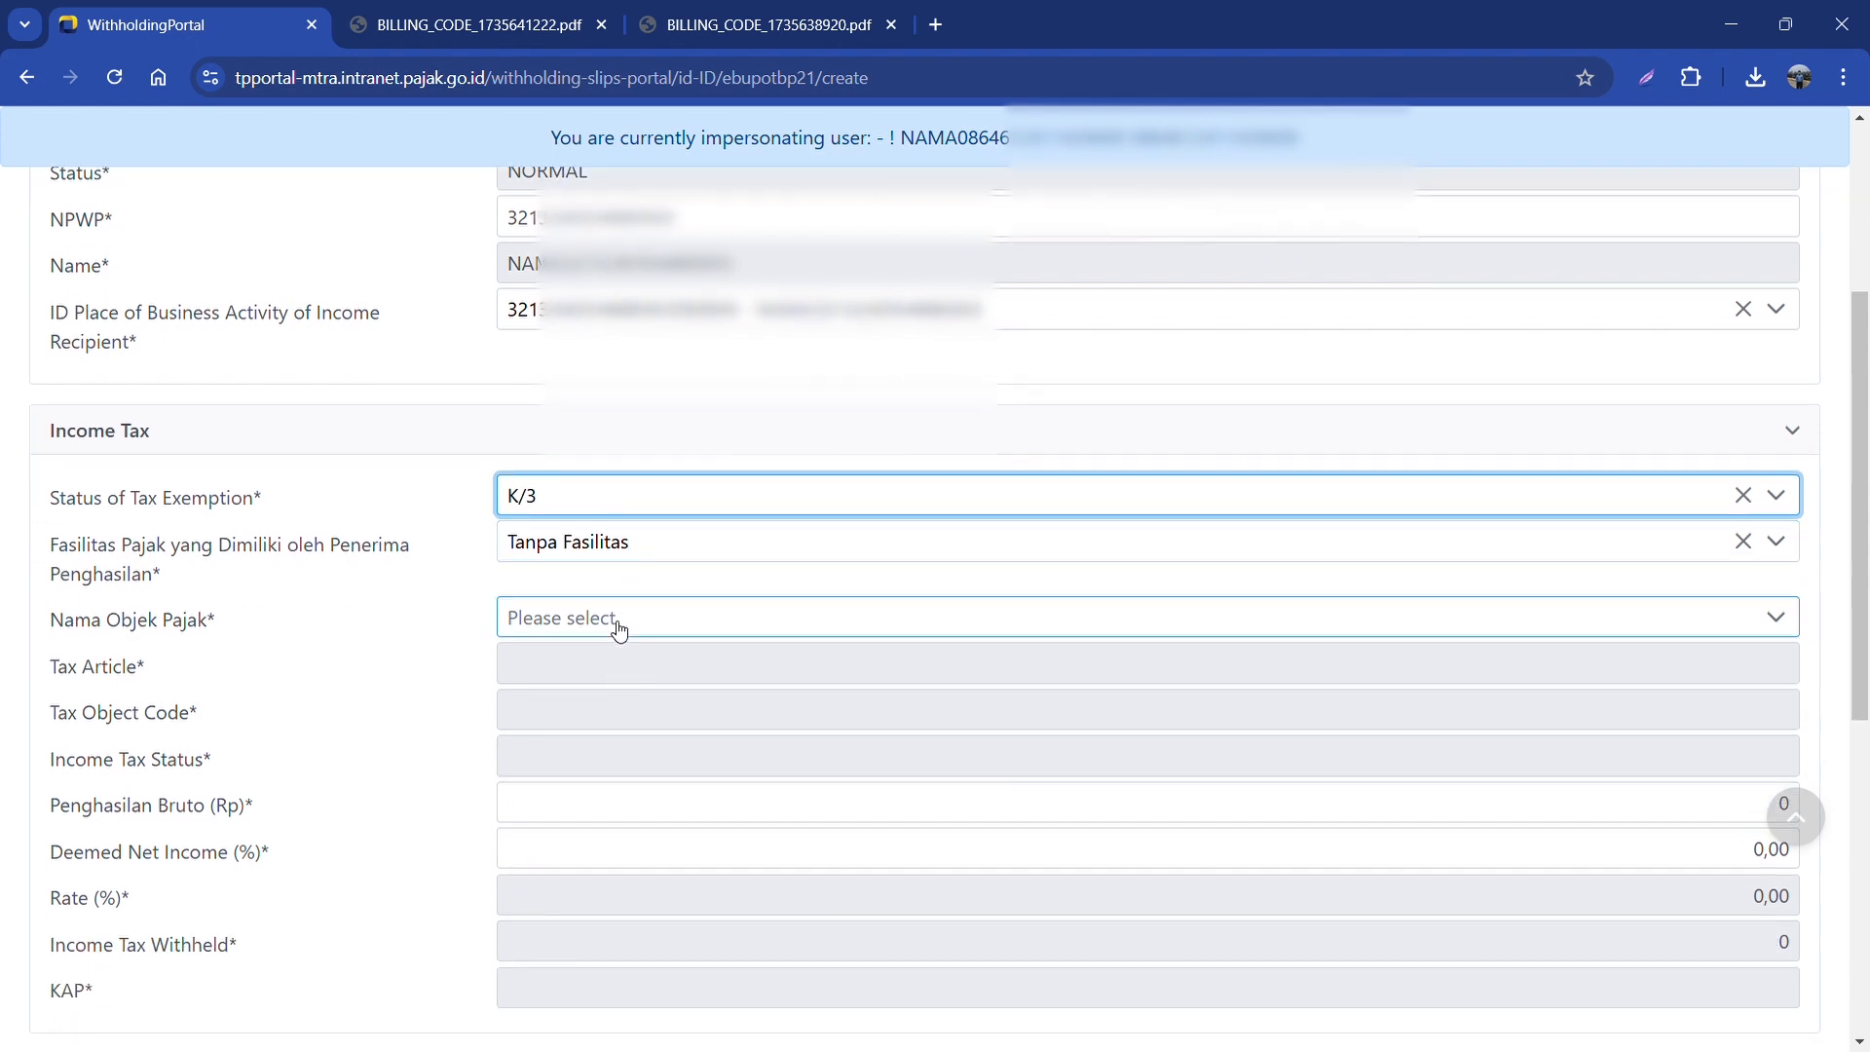
# Step: Choose the Tenaga Ahli expert-fee tax object and enter gross income 500.000.000, withholding 31.500.000
pyautogui.click(617, 623)
pyautogui.scroll(-10, 694, 768)
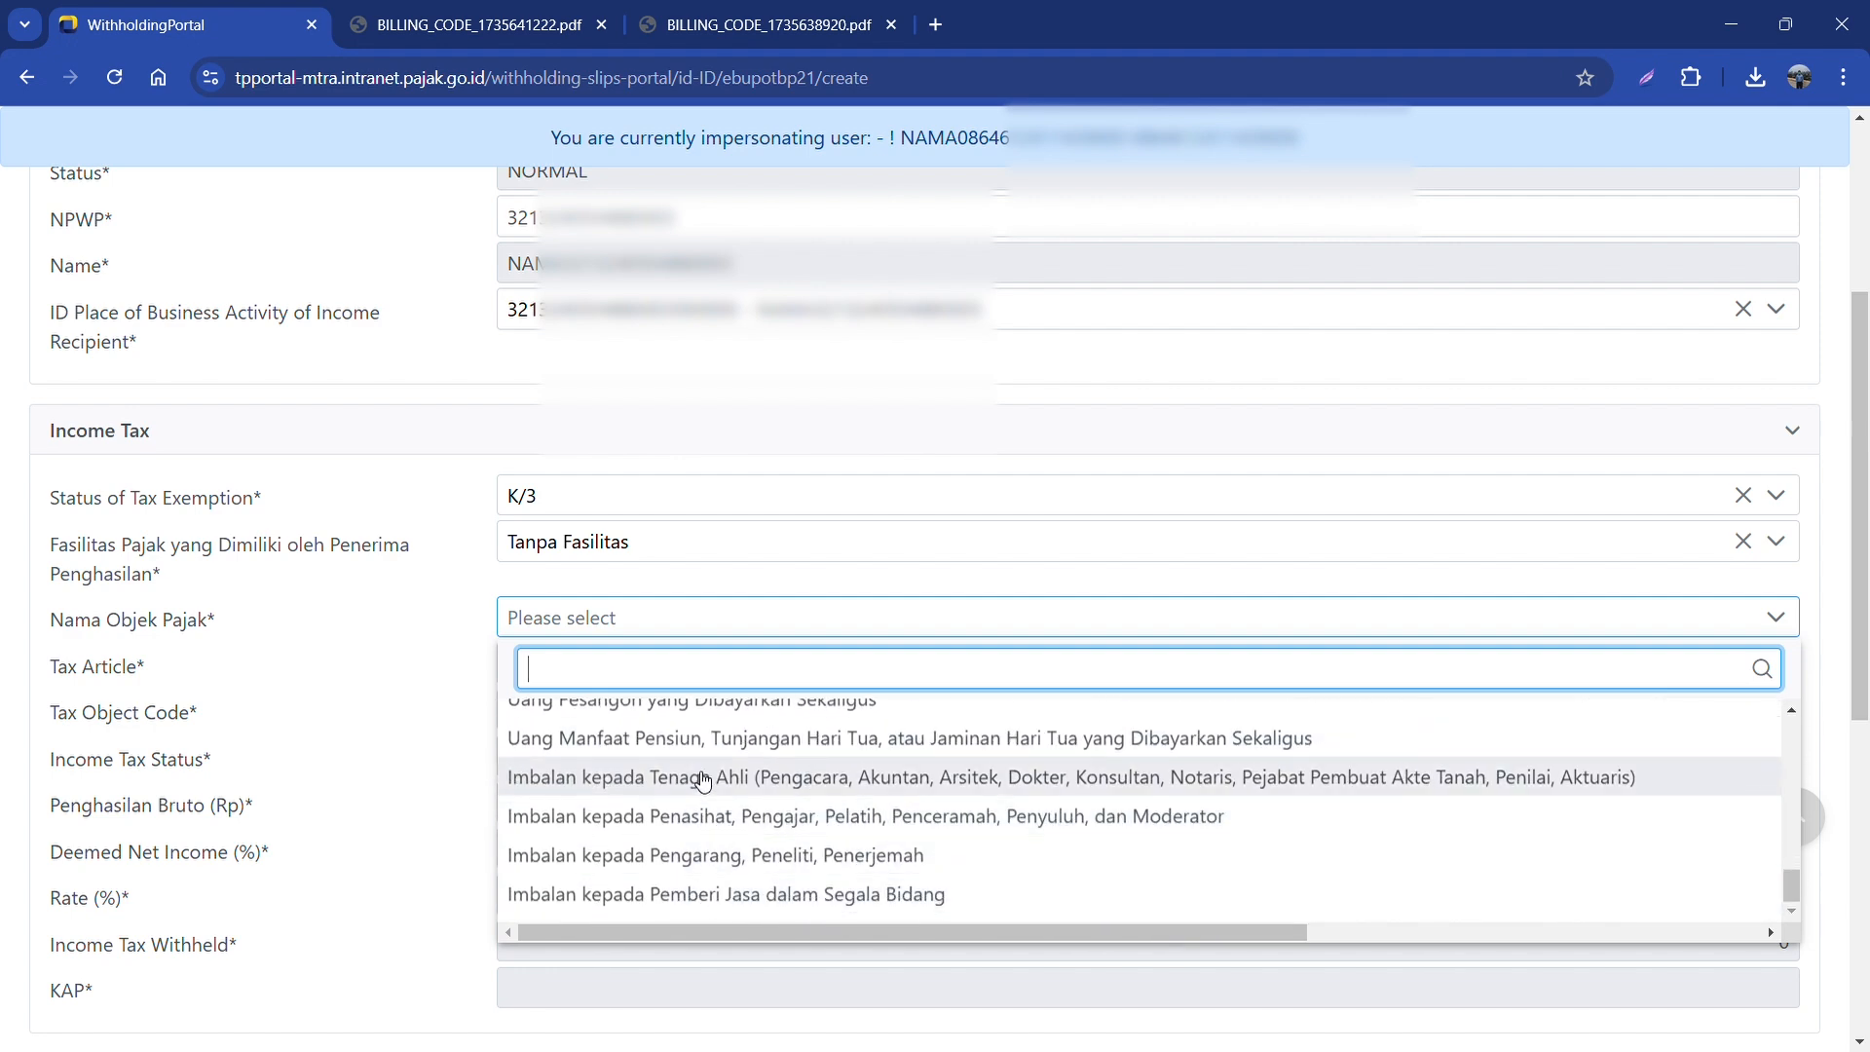
pyautogui.click(703, 778)
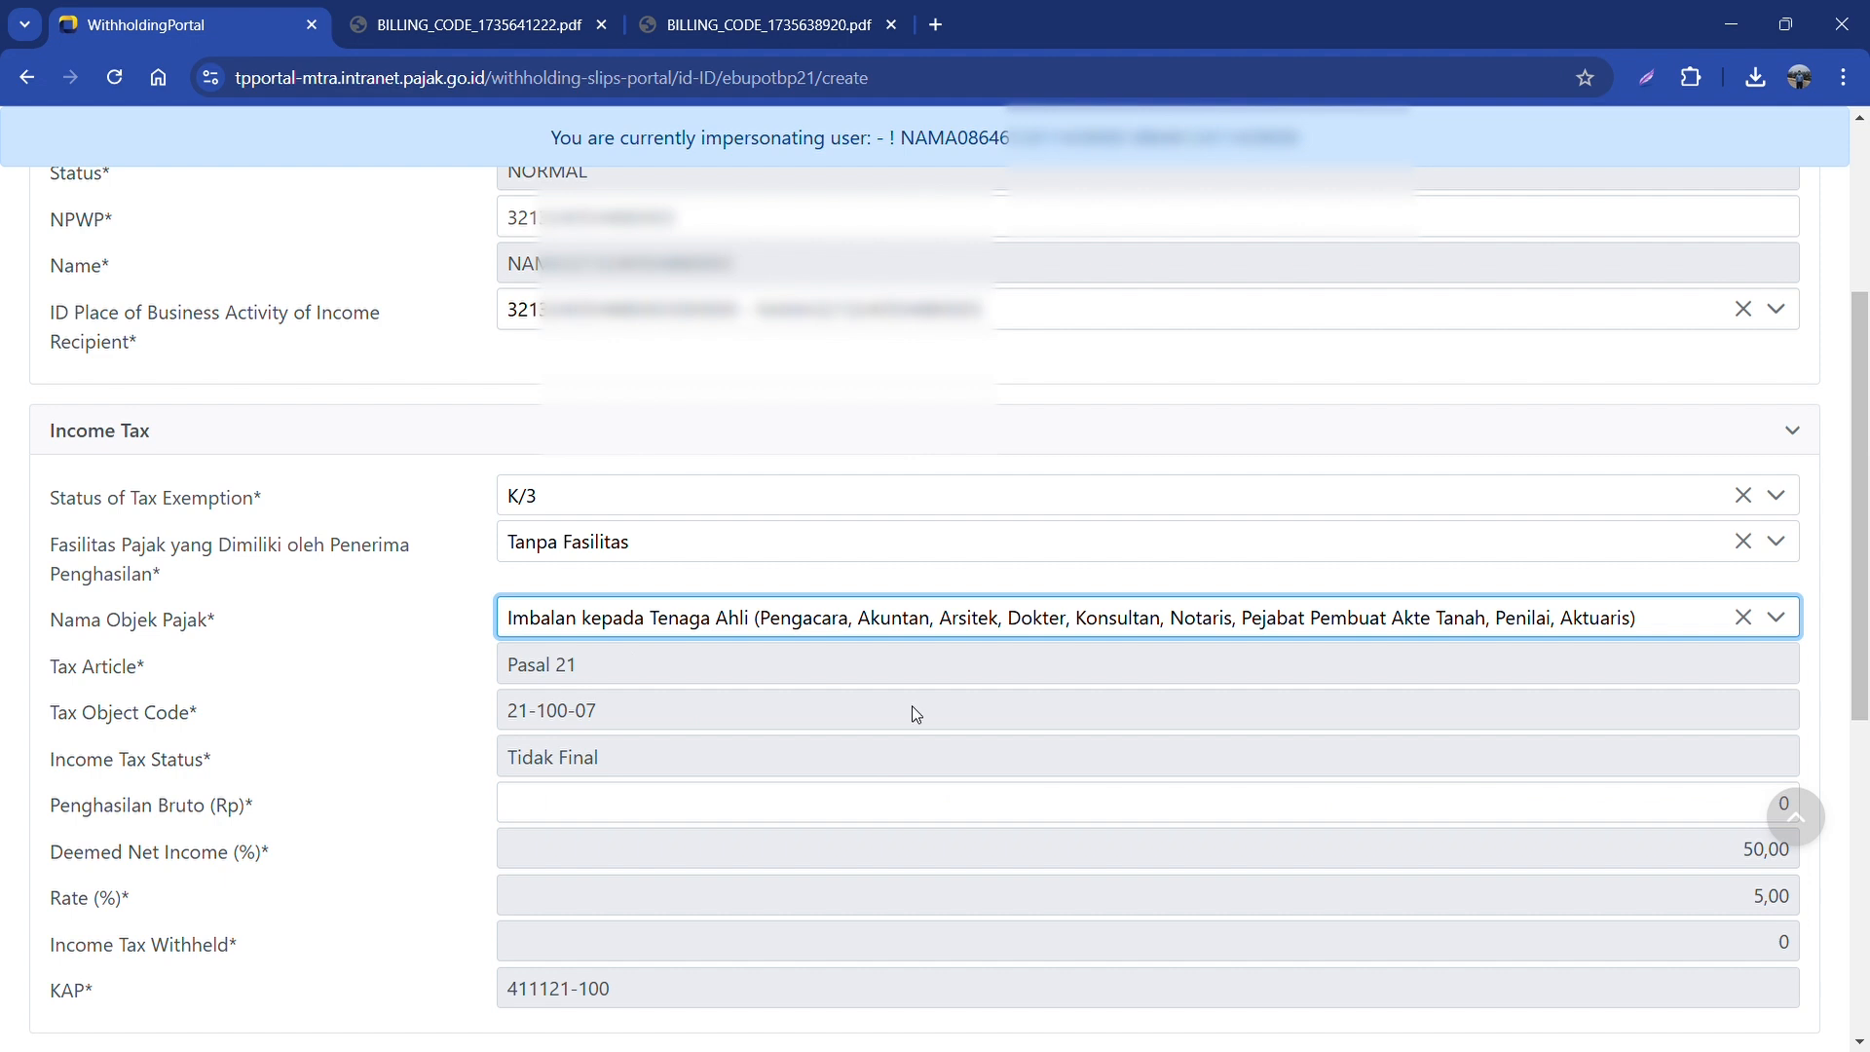
pyautogui.click(556, 674)
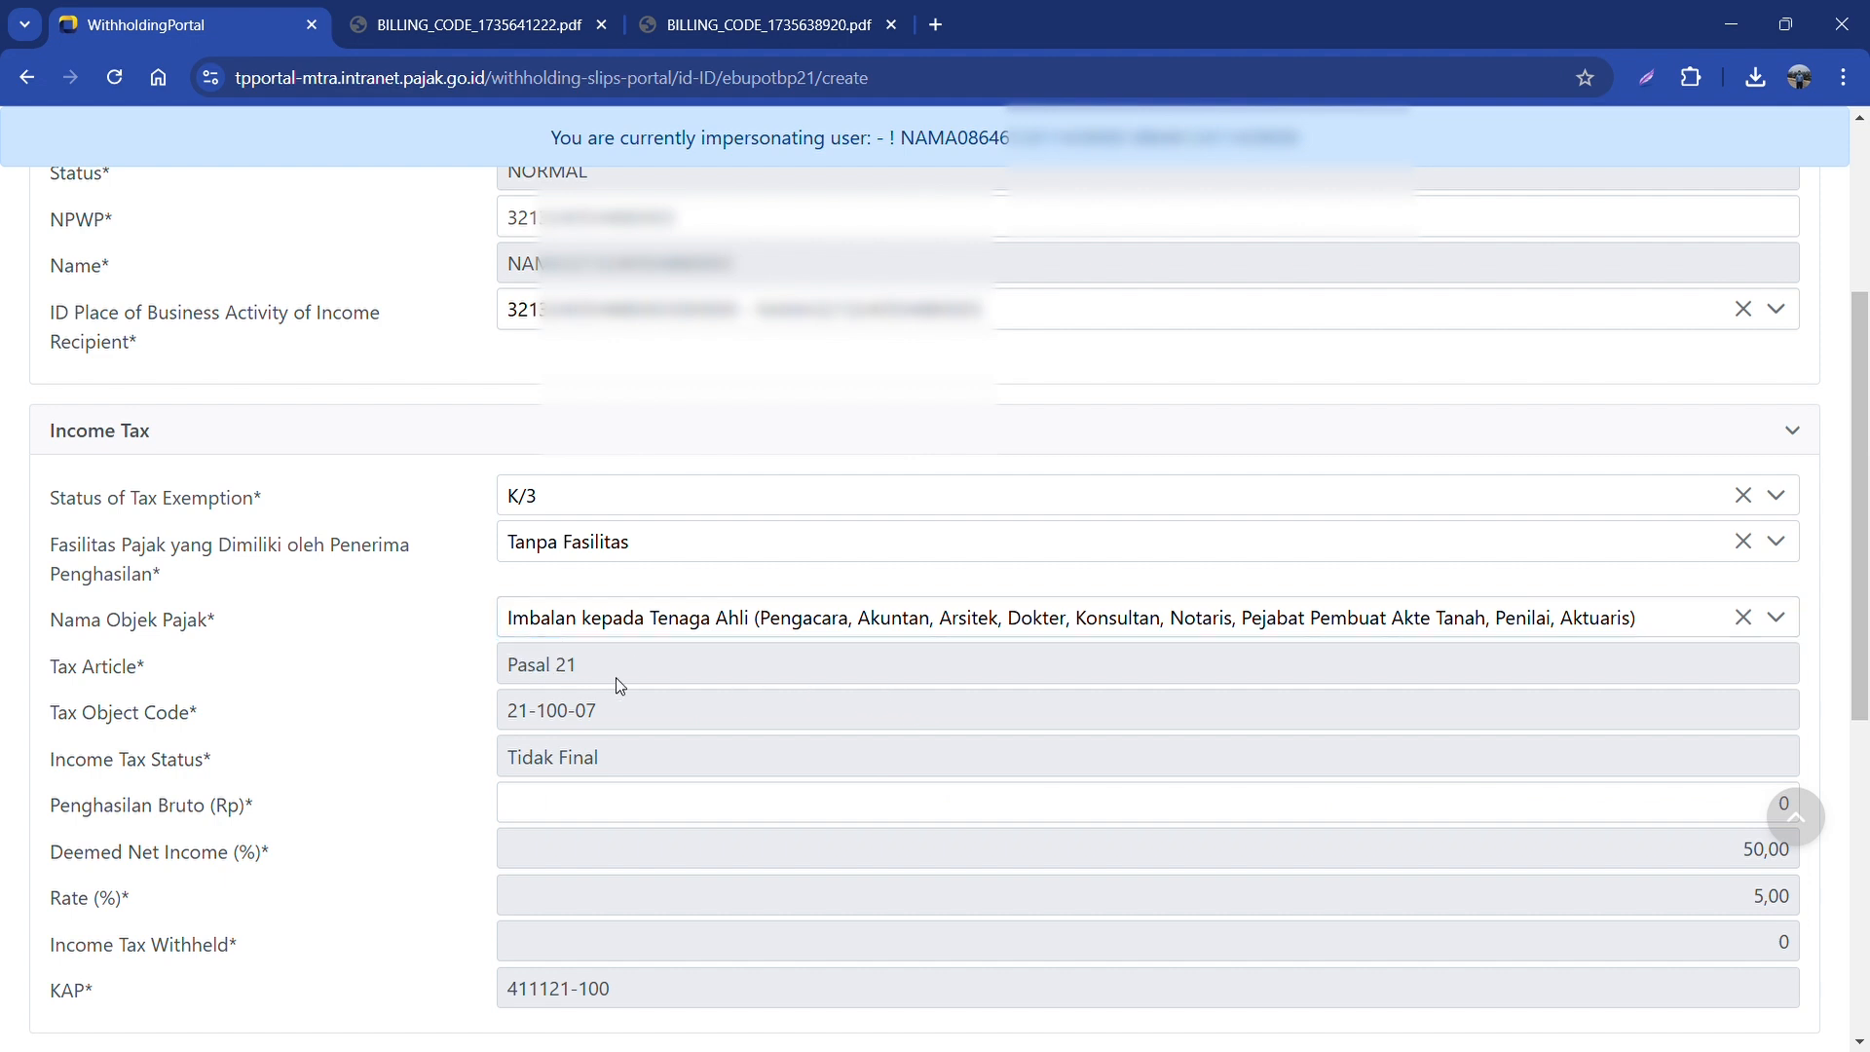
pyautogui.scroll(-1, 623, 760)
pyautogui.click(598, 682)
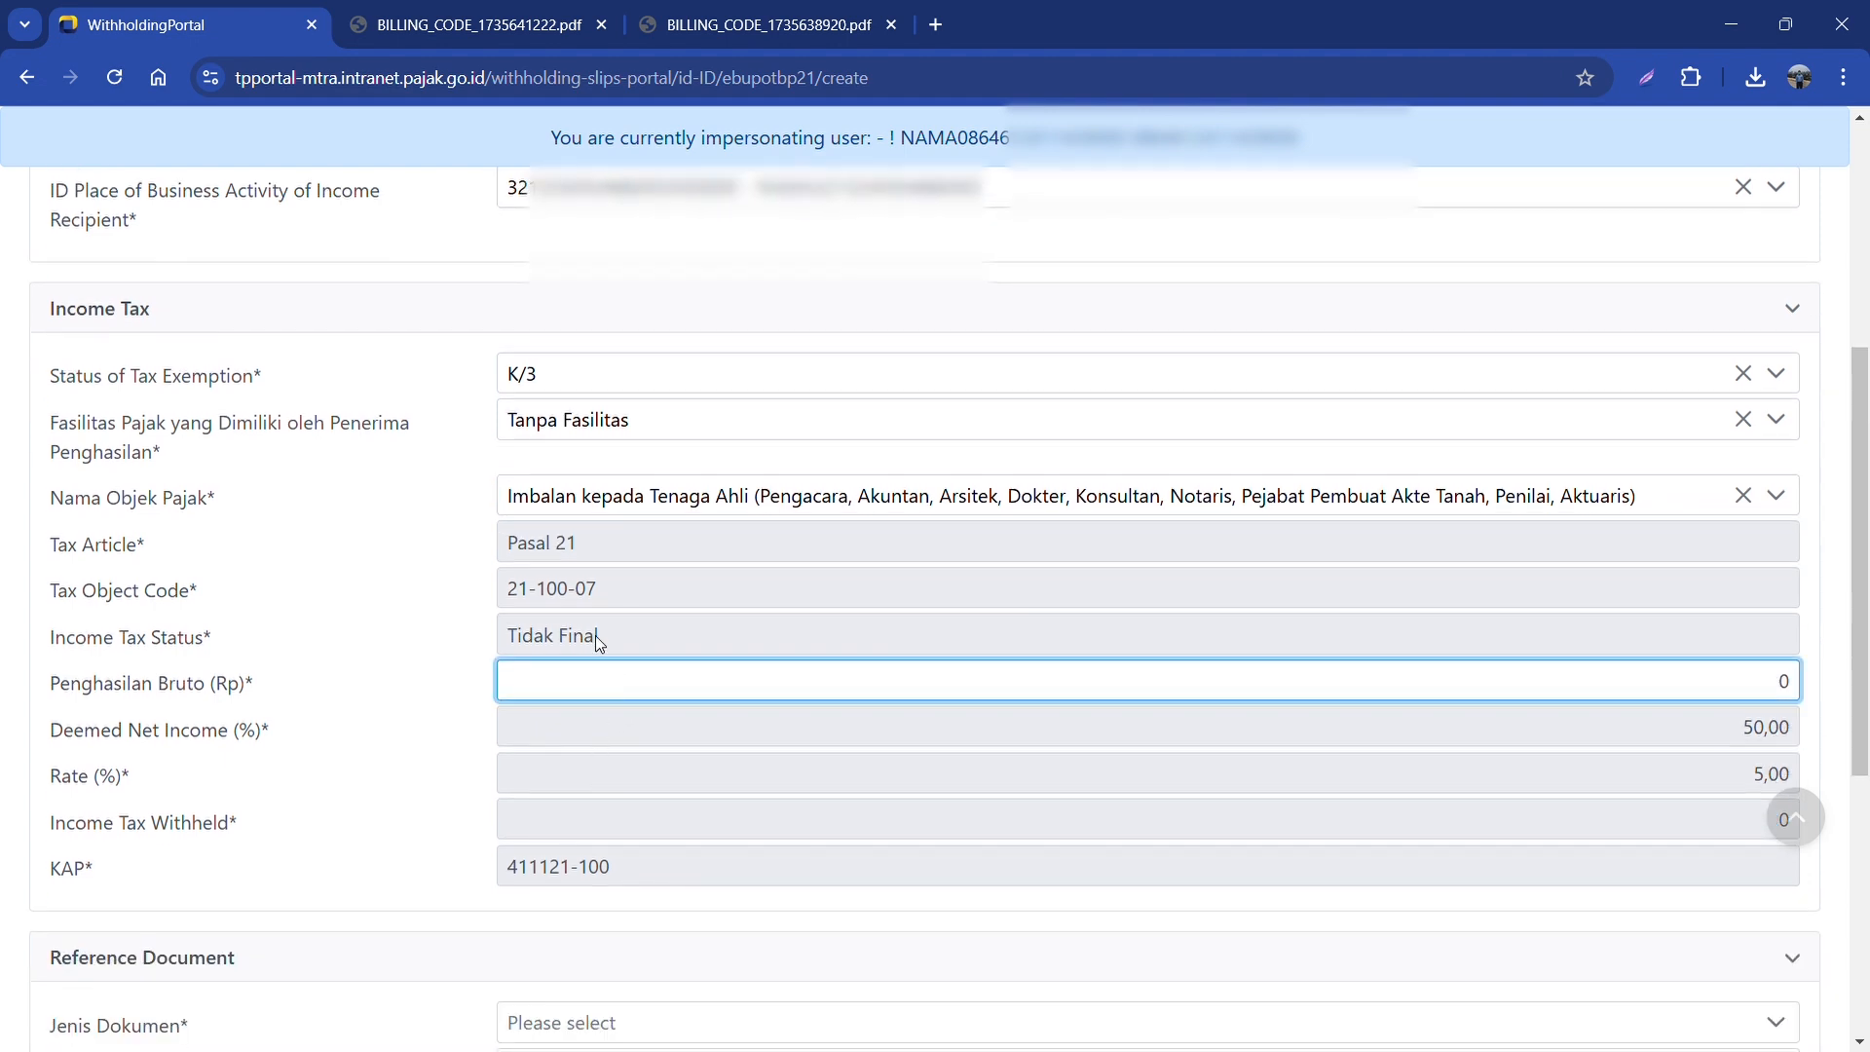
pyautogui.write('500000000')
pyautogui.click(780, 730)
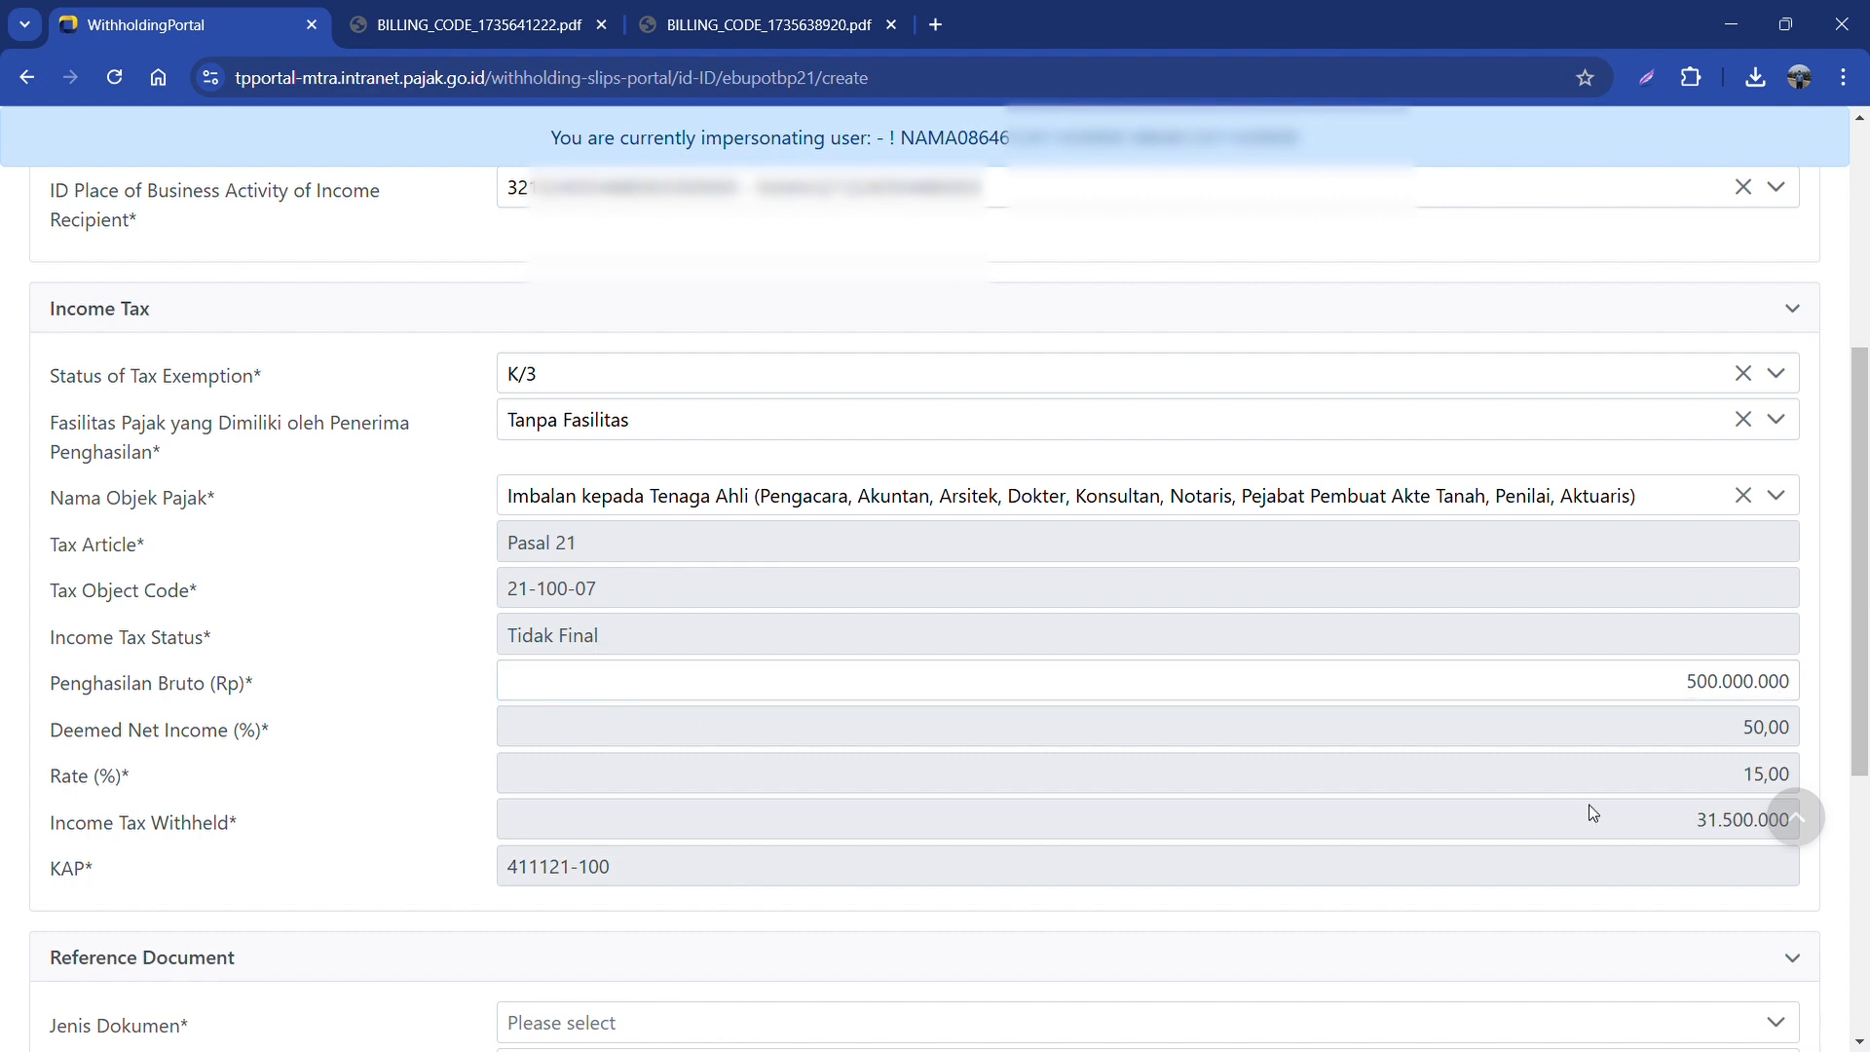
pyautogui.scroll(-2, 955, 785)
pyautogui.moveTo(1861, 610); pyautogui.dragTo(1861, 573)
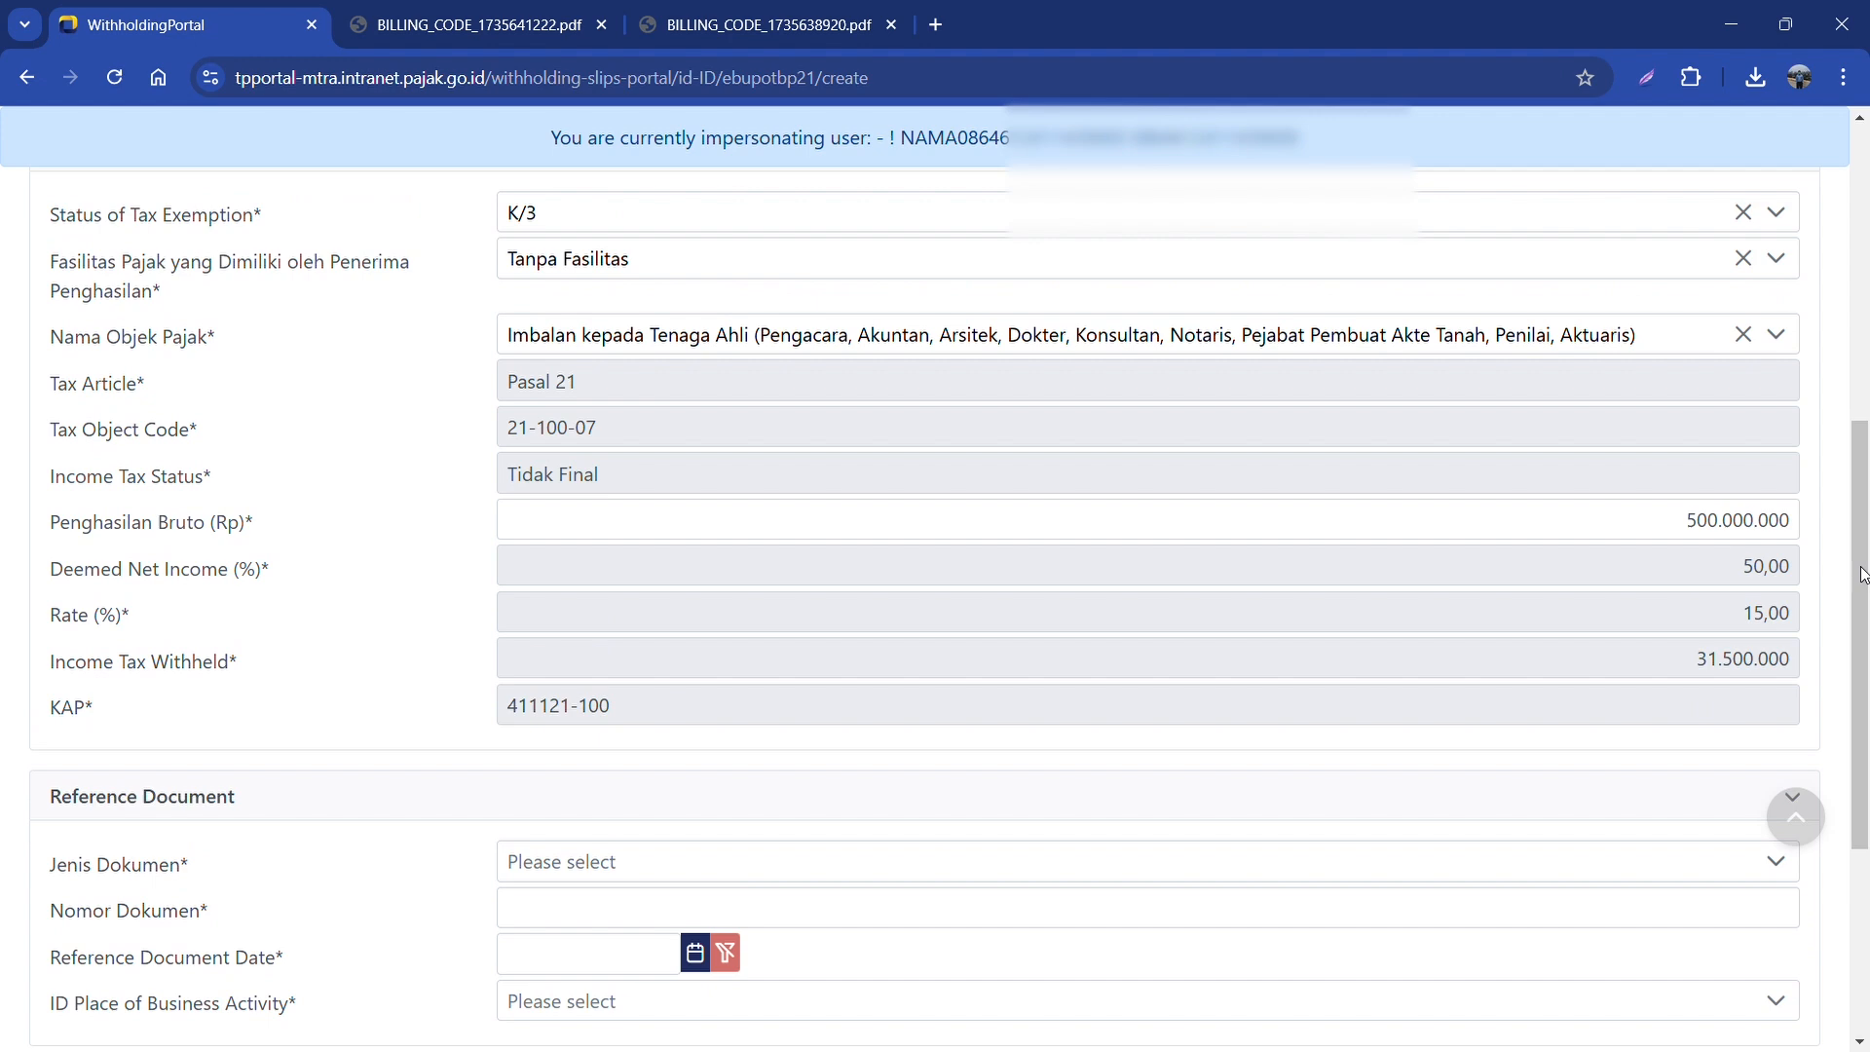
# Step: Set the reference document type to Akta Perjanjian with number 123456
pyautogui.scroll(1, 1456, 705)
pyautogui.scroll(-3, 1189, 717)
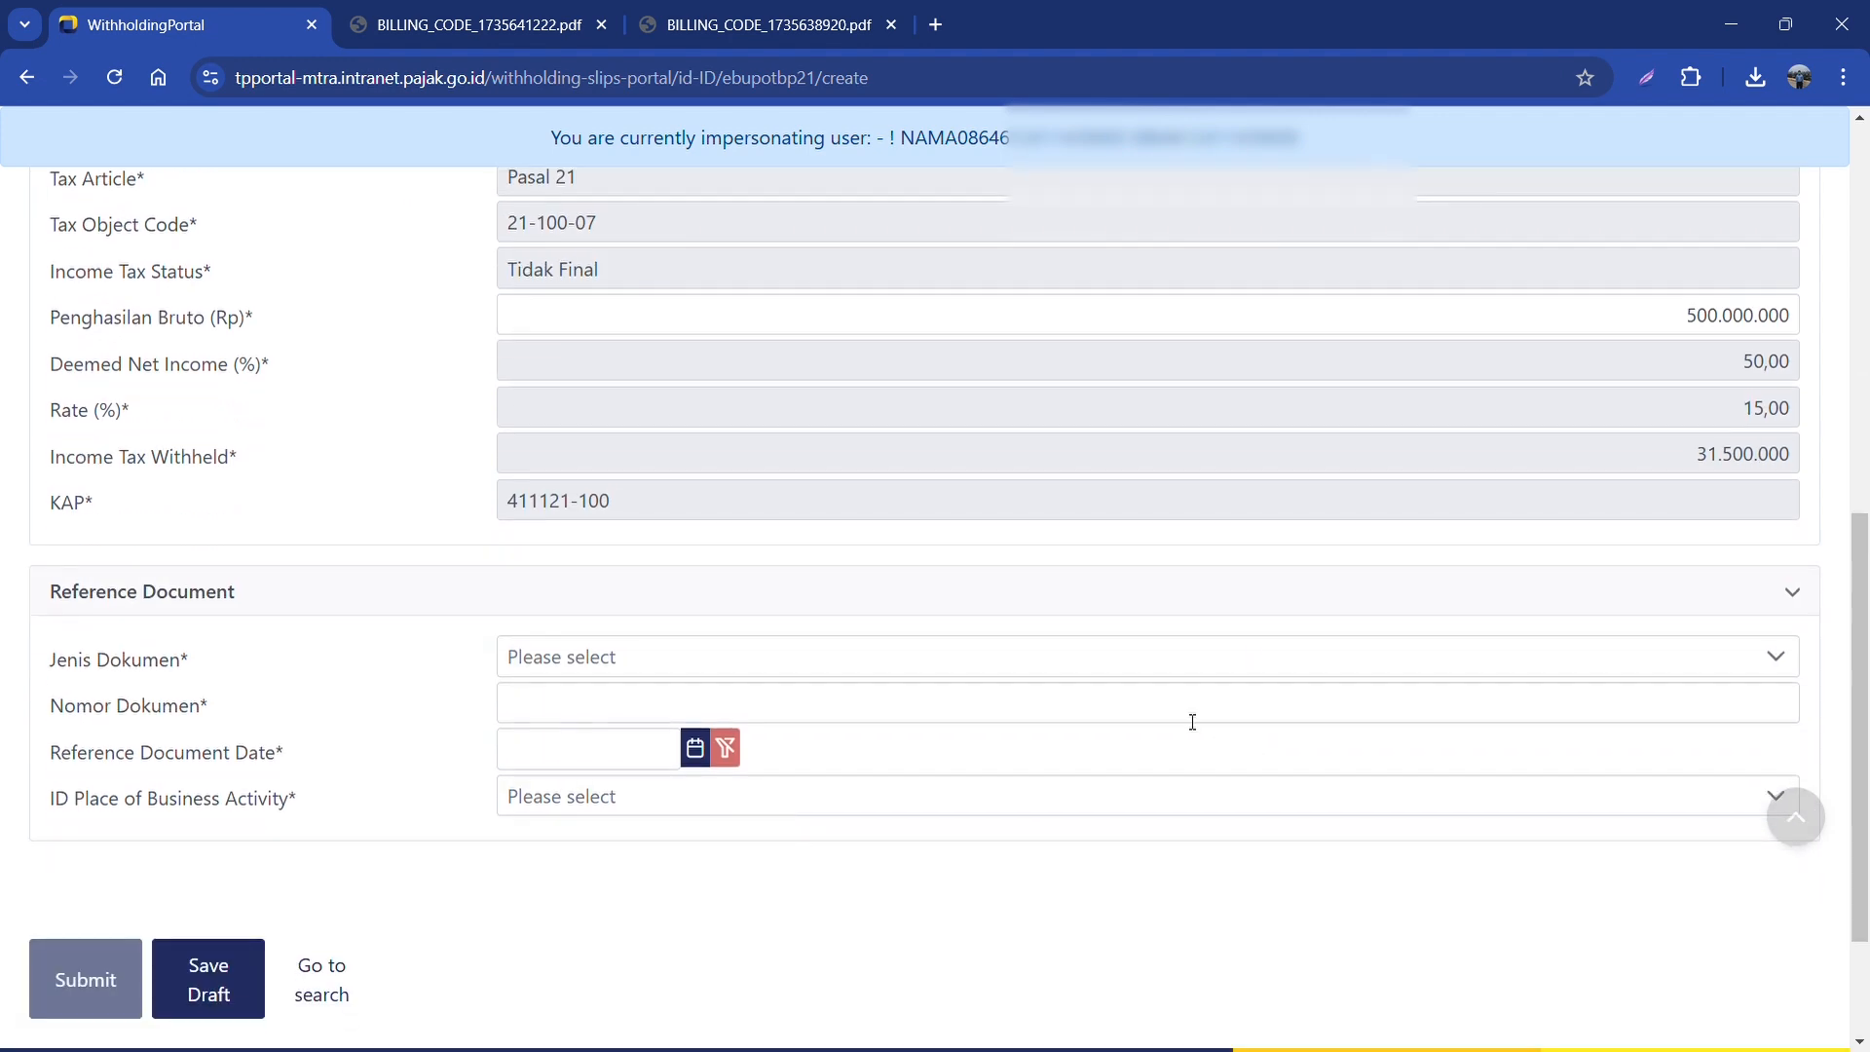
pyautogui.click(570, 658)
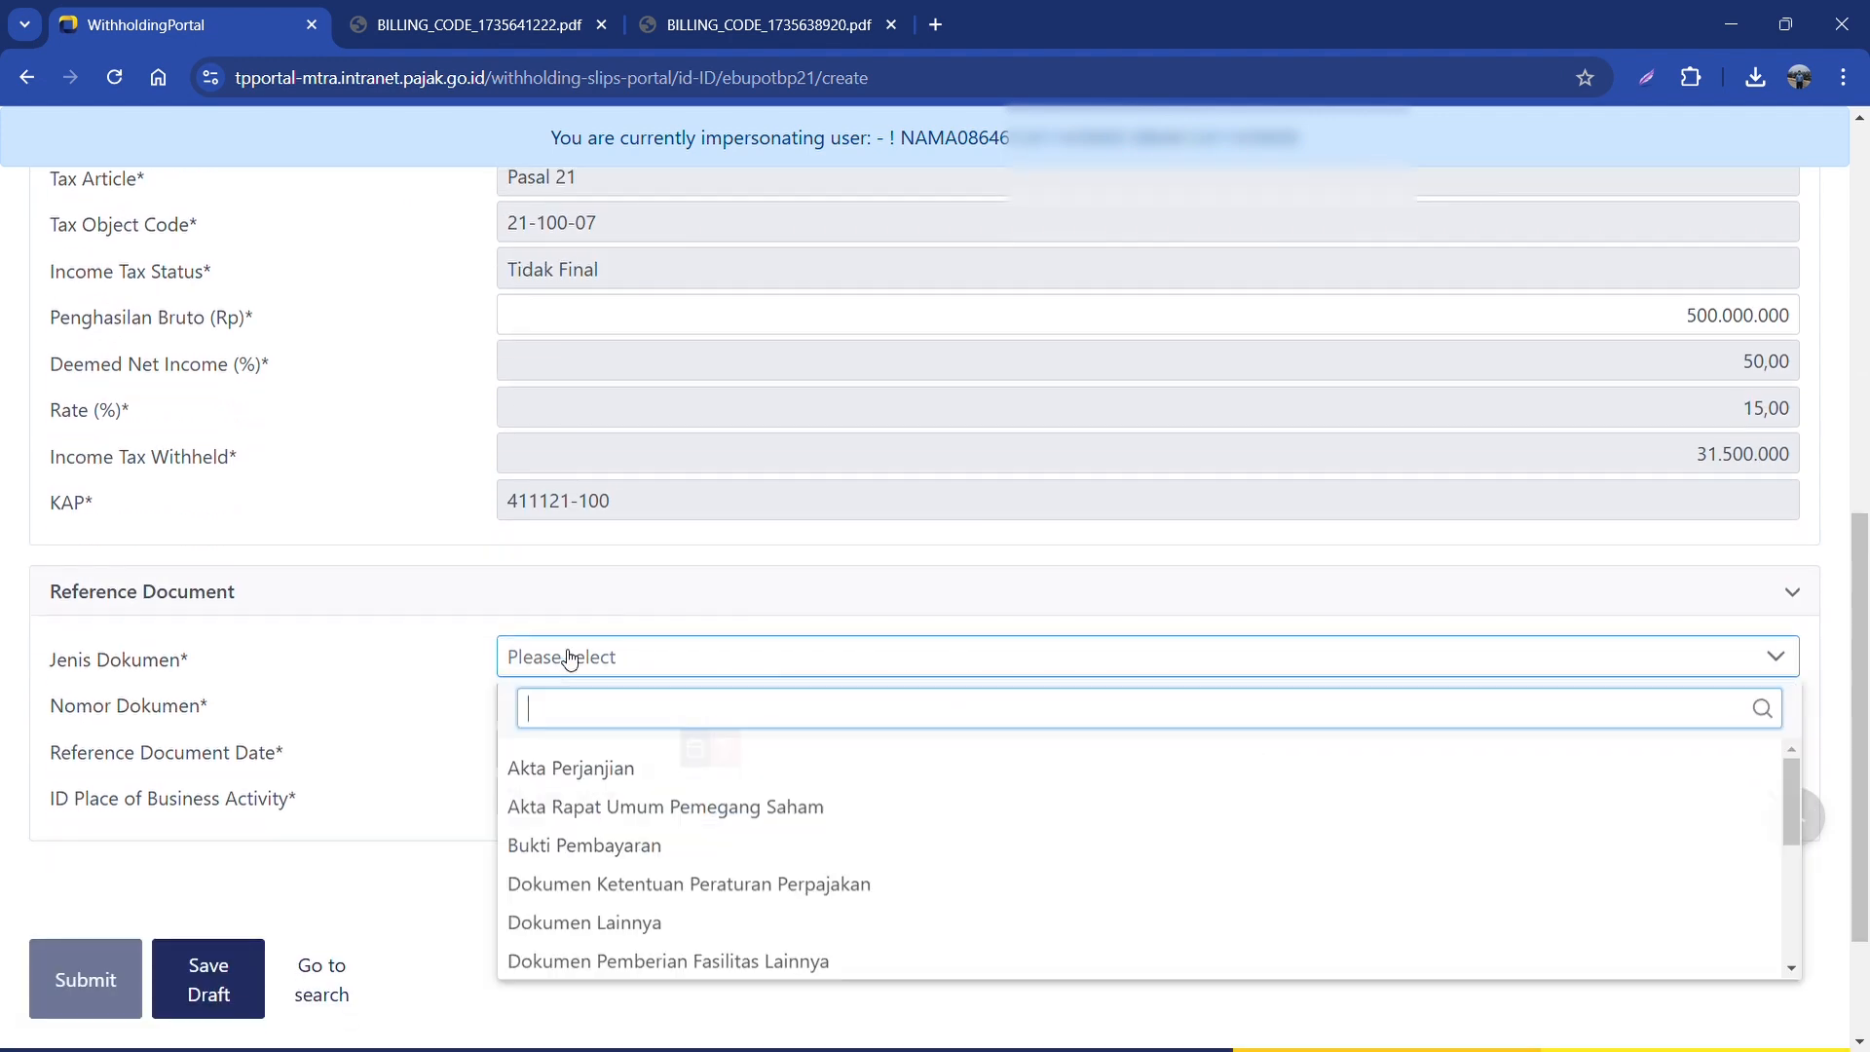
pyautogui.click(611, 767)
pyautogui.click(739, 712)
pyautogui.write('123456')
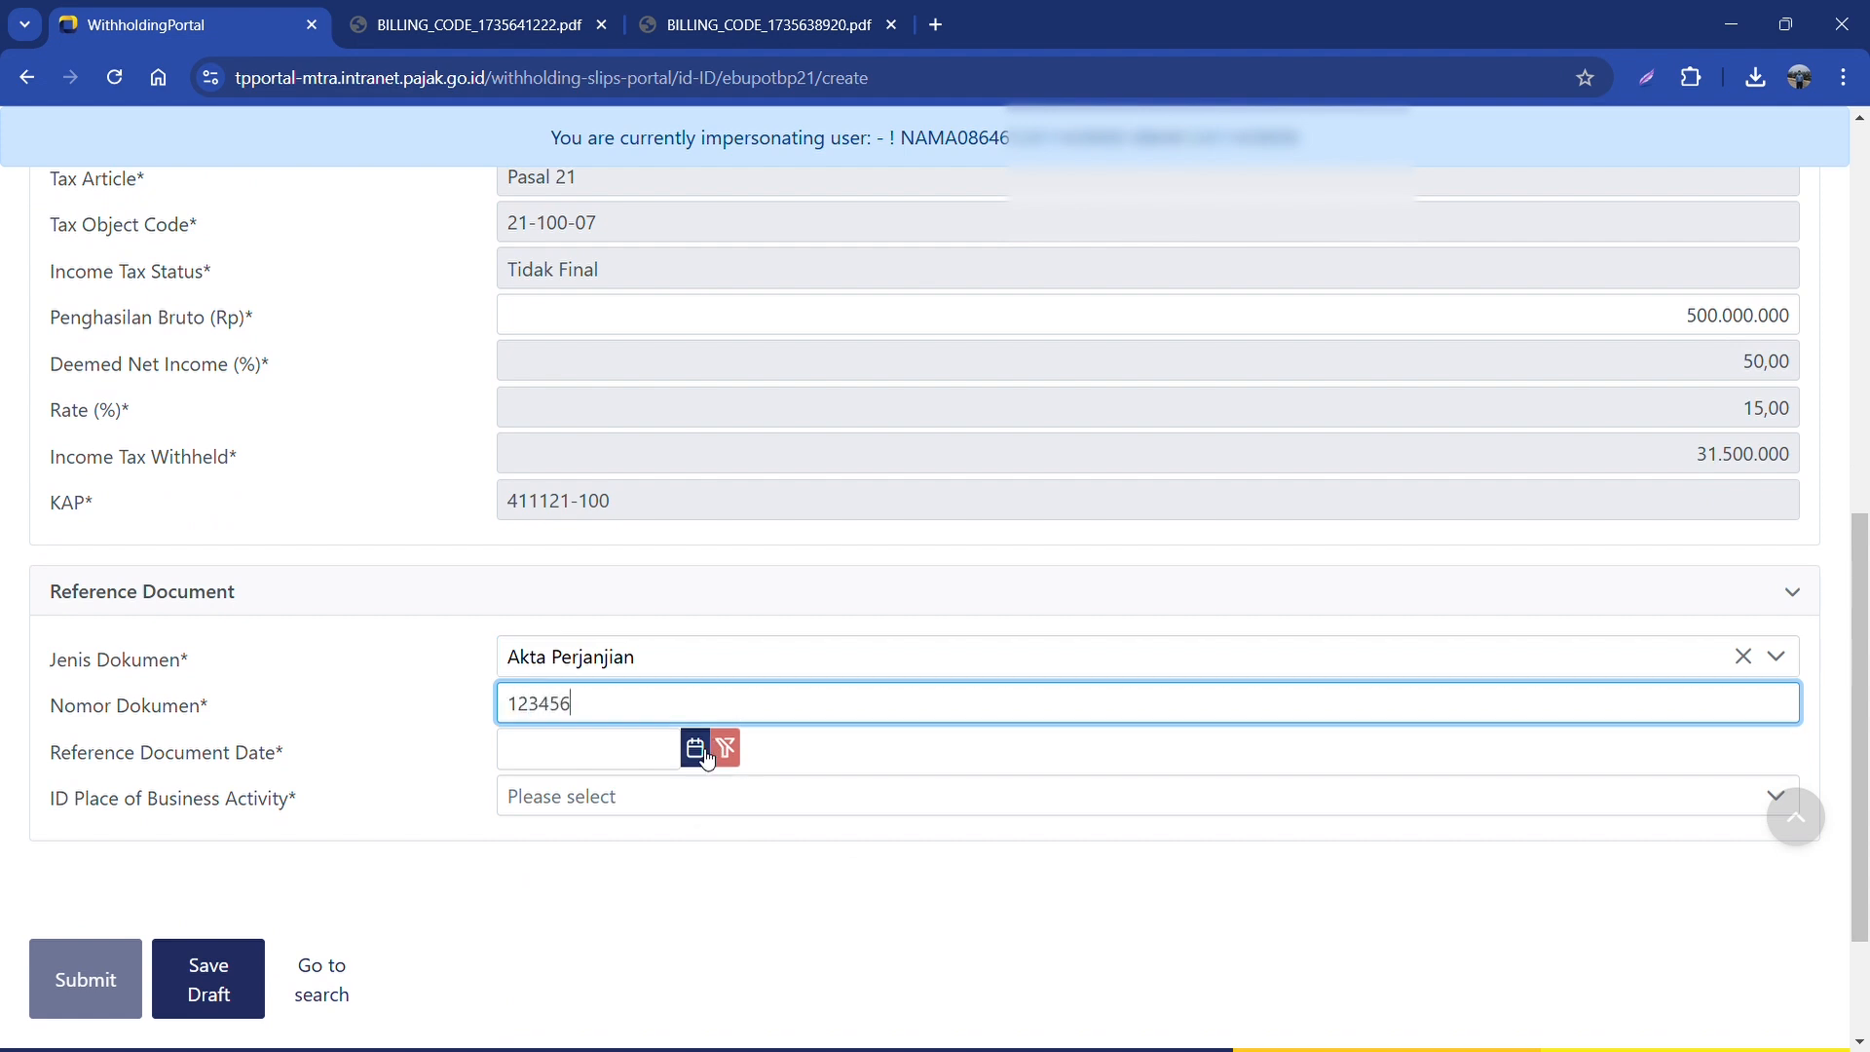
# Step: Date the reference document 01-01-2024 and pick its place of business
pyautogui.click(655, 758)
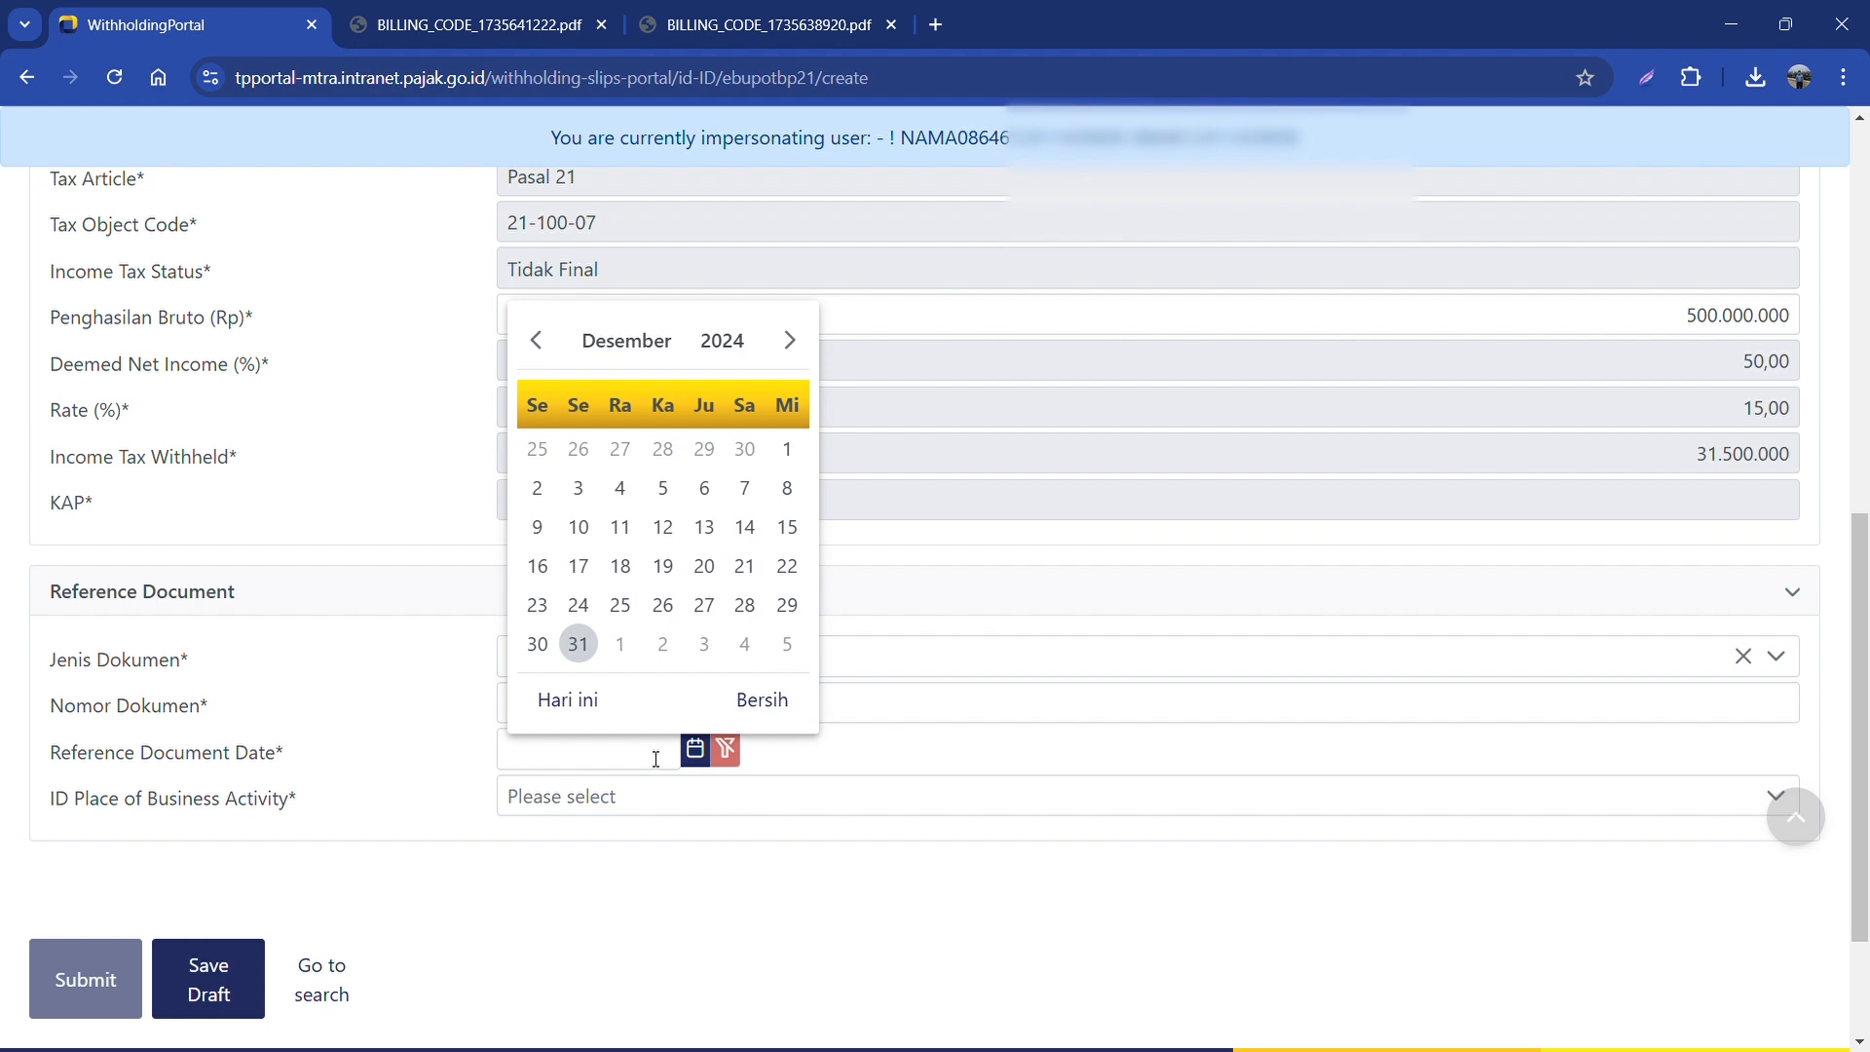
pyautogui.click(535, 339)
pyautogui.click(536, 340)
pyautogui.click(535, 340)
pyautogui.click(535, 340)
pyautogui.click(535, 340)
pyautogui.click(535, 340)
pyautogui.click(535, 340)
pyautogui.click(535, 339)
pyautogui.click(536, 340)
pyautogui.click(536, 340)
pyautogui.click(535, 340)
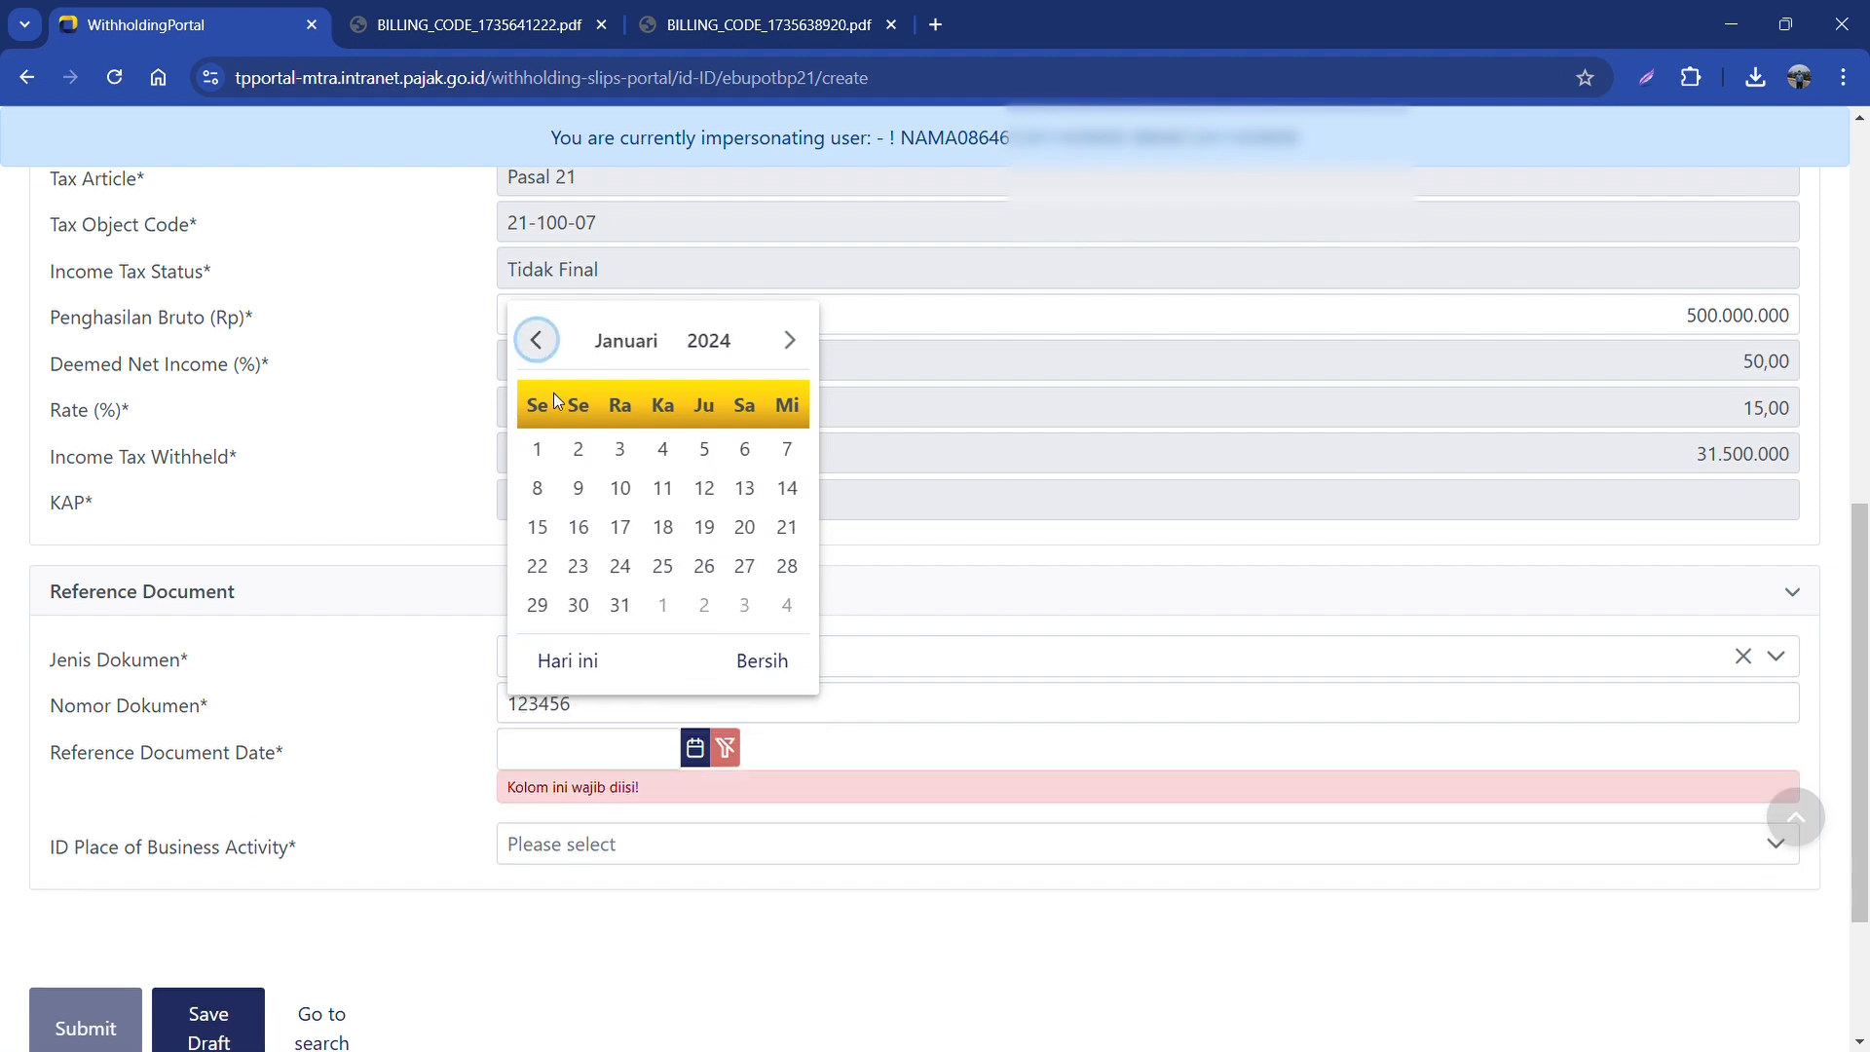
pyautogui.click(537, 449)
pyautogui.click(618, 813)
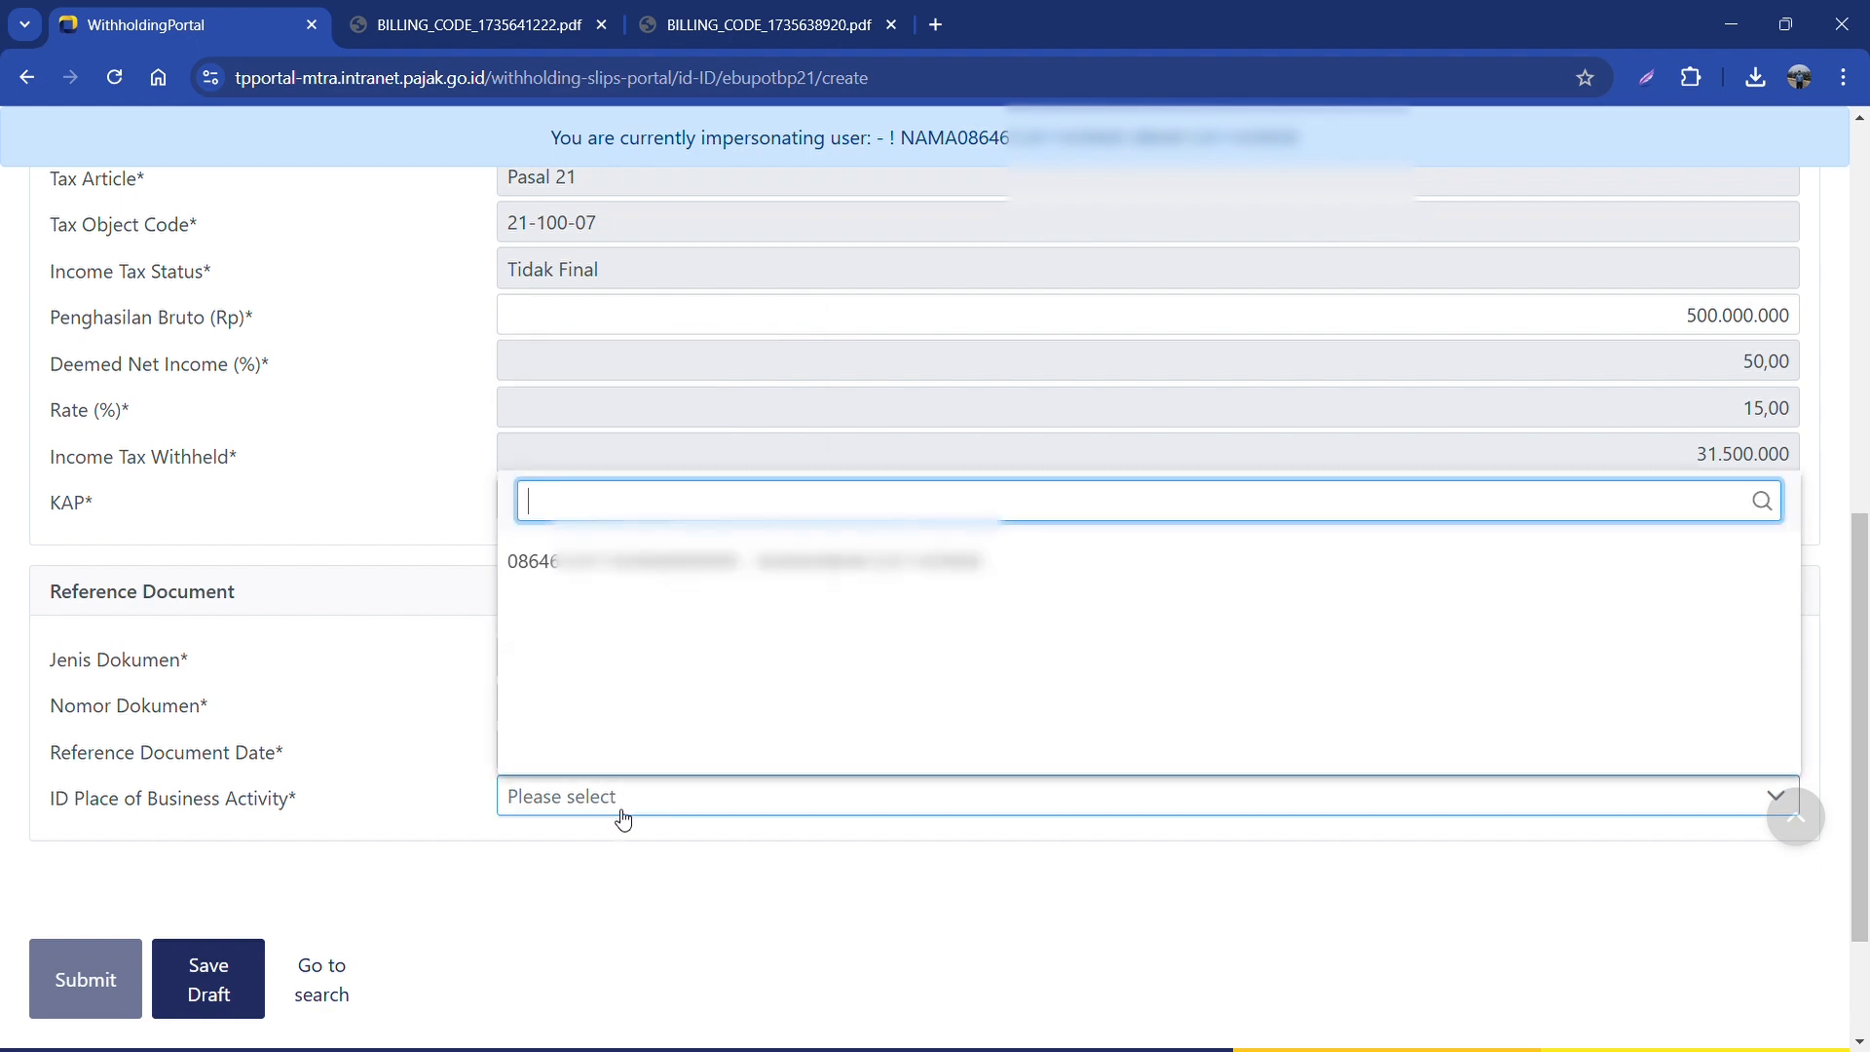
pyautogui.click(633, 561)
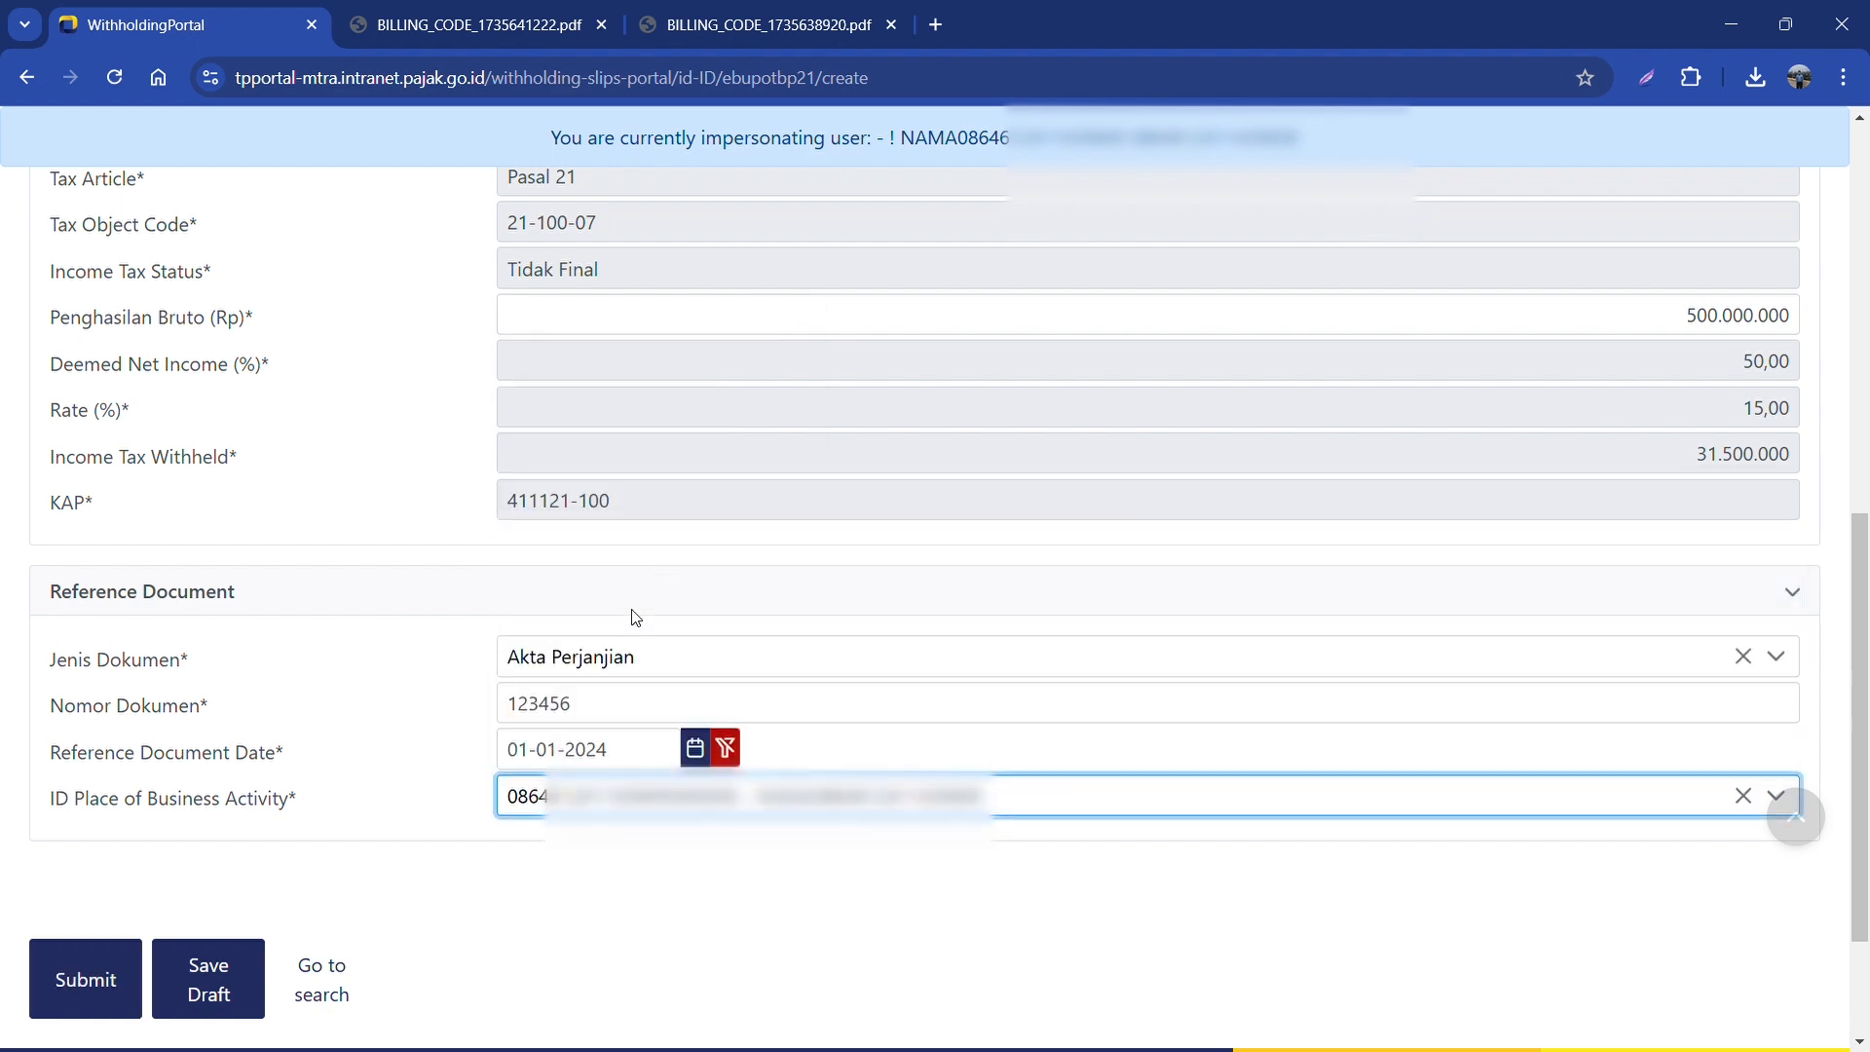
# Step: Submit the BP21 slip, select it in the list and start issuing it
pyautogui.click(95, 985)
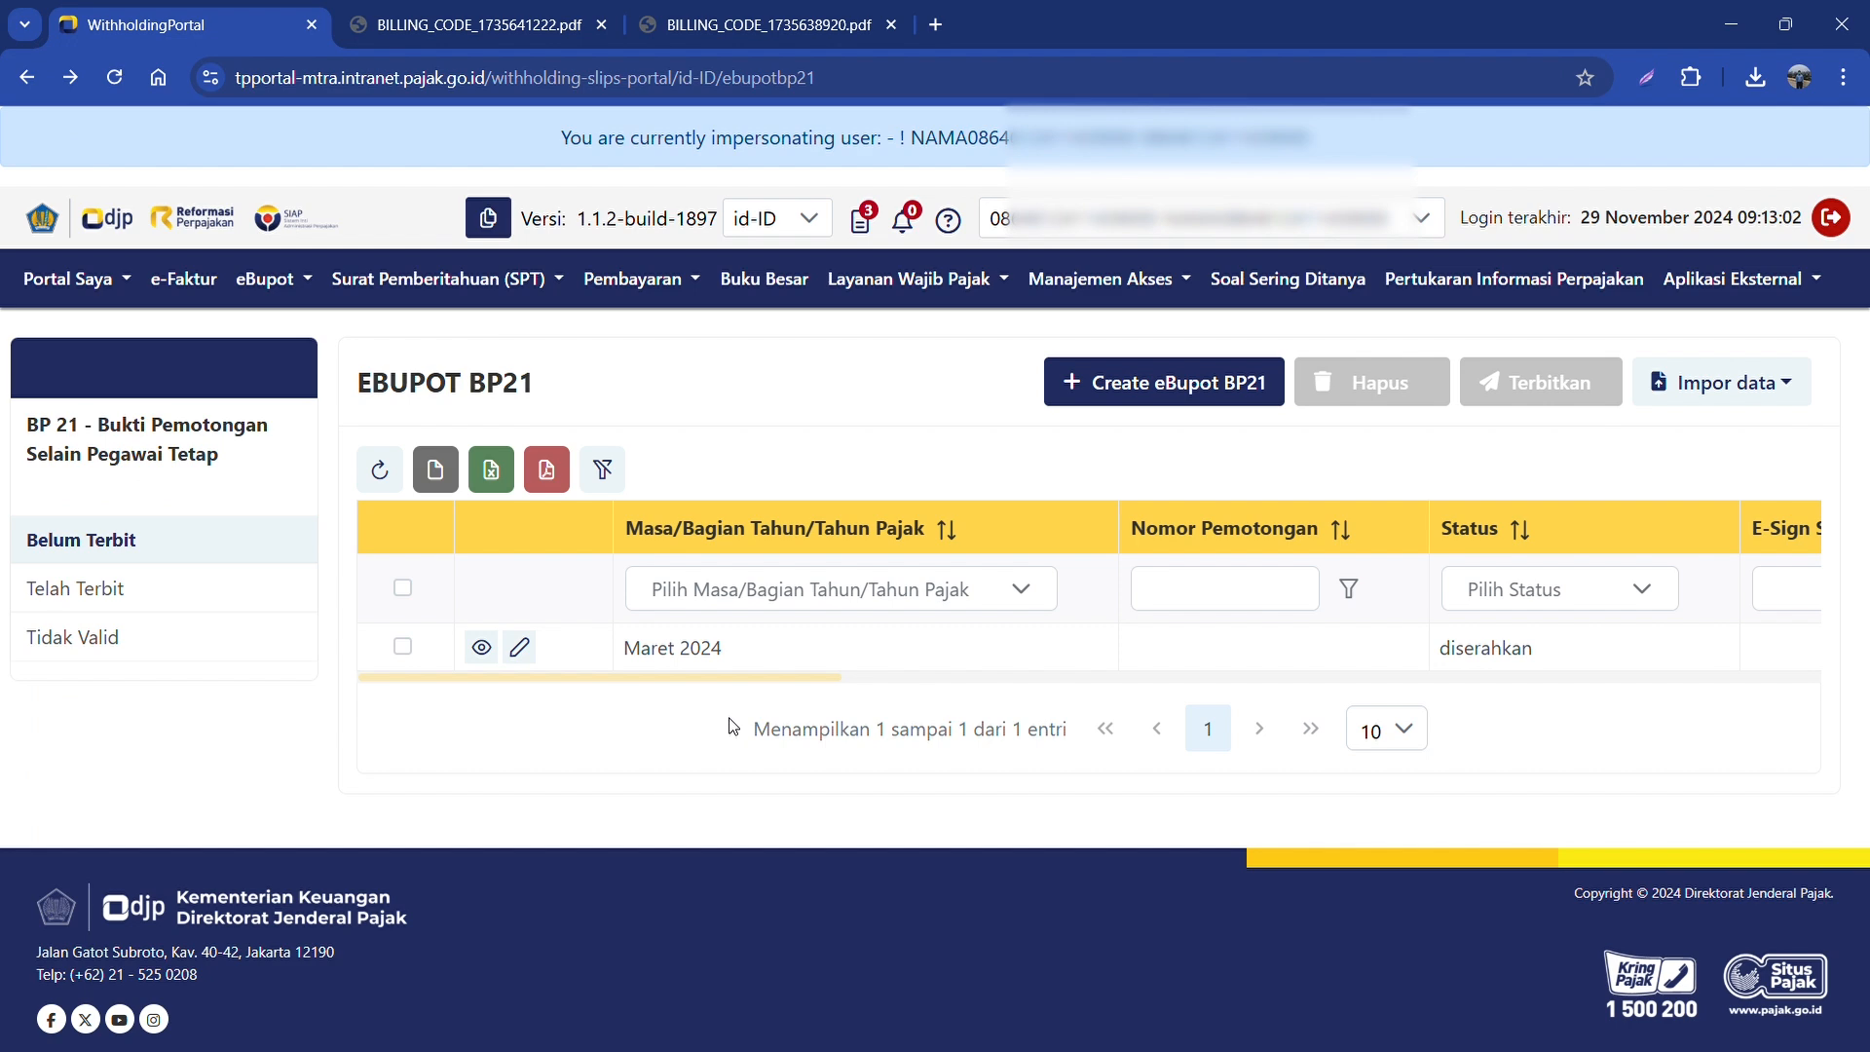
pyautogui.click(403, 589)
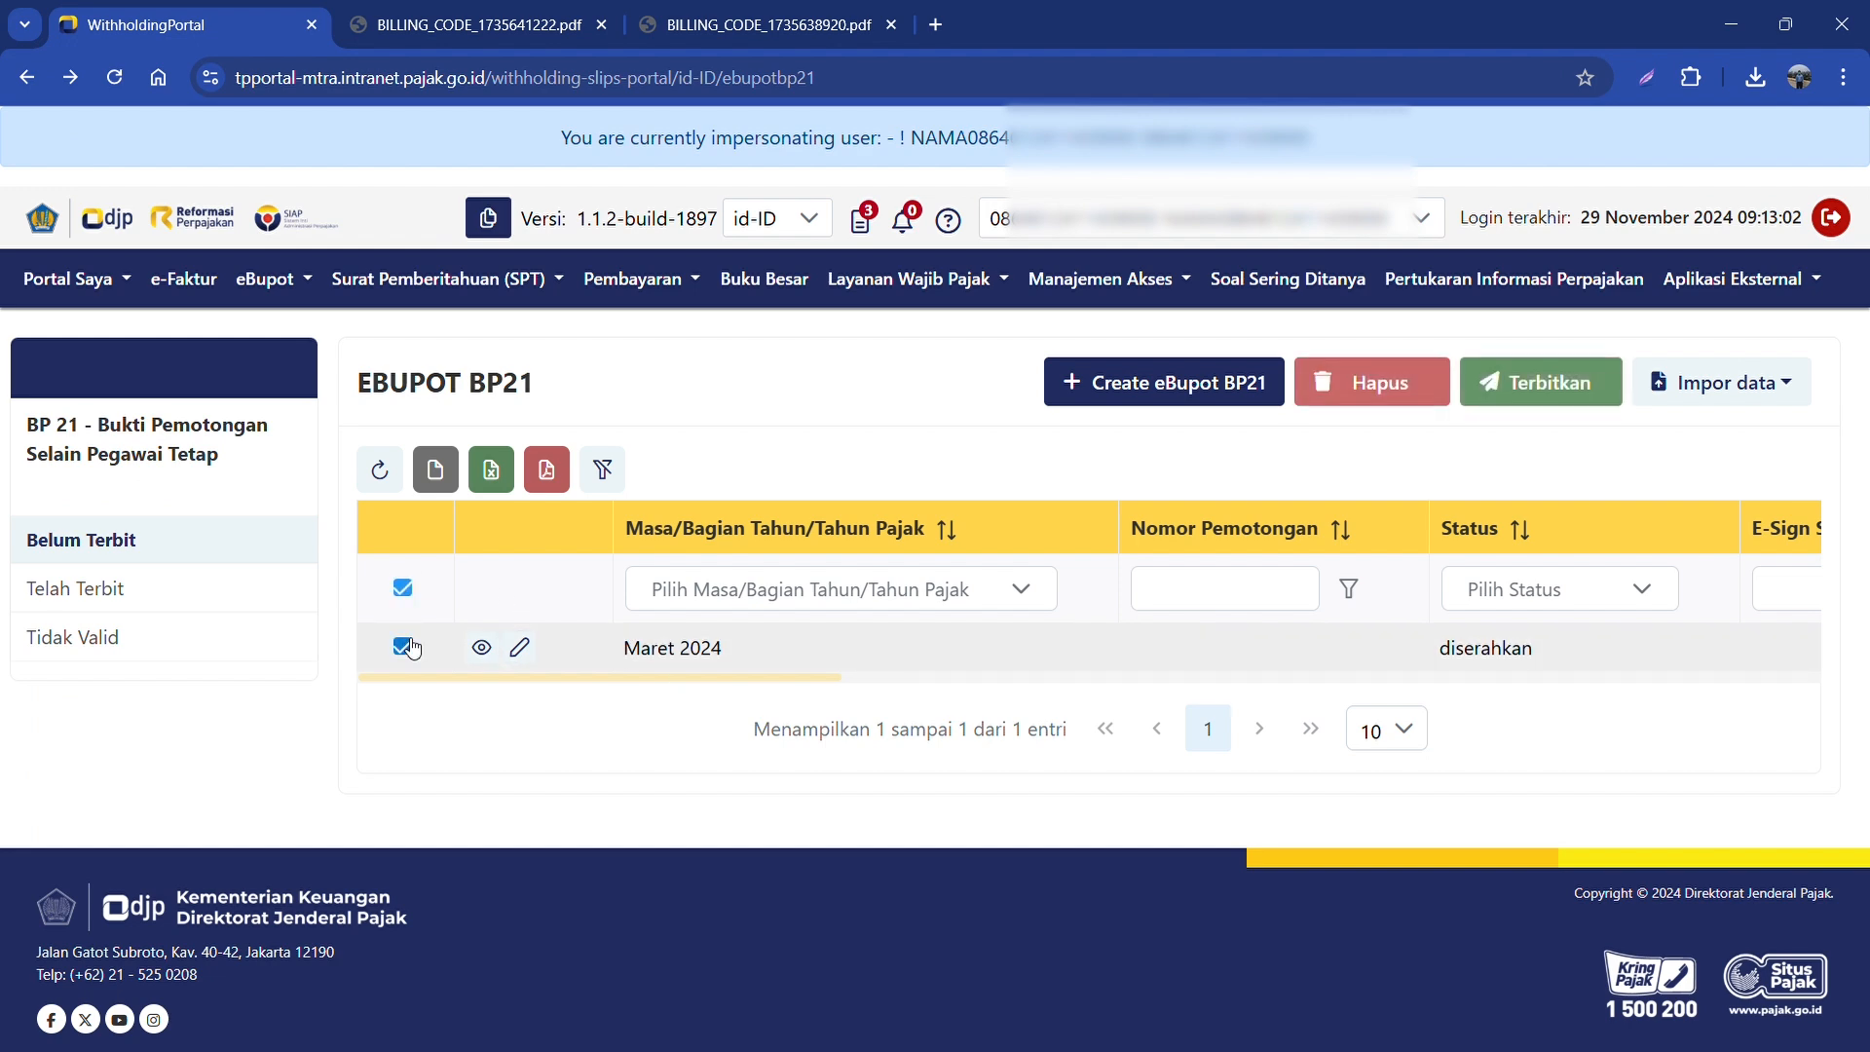
pyautogui.click(1558, 394)
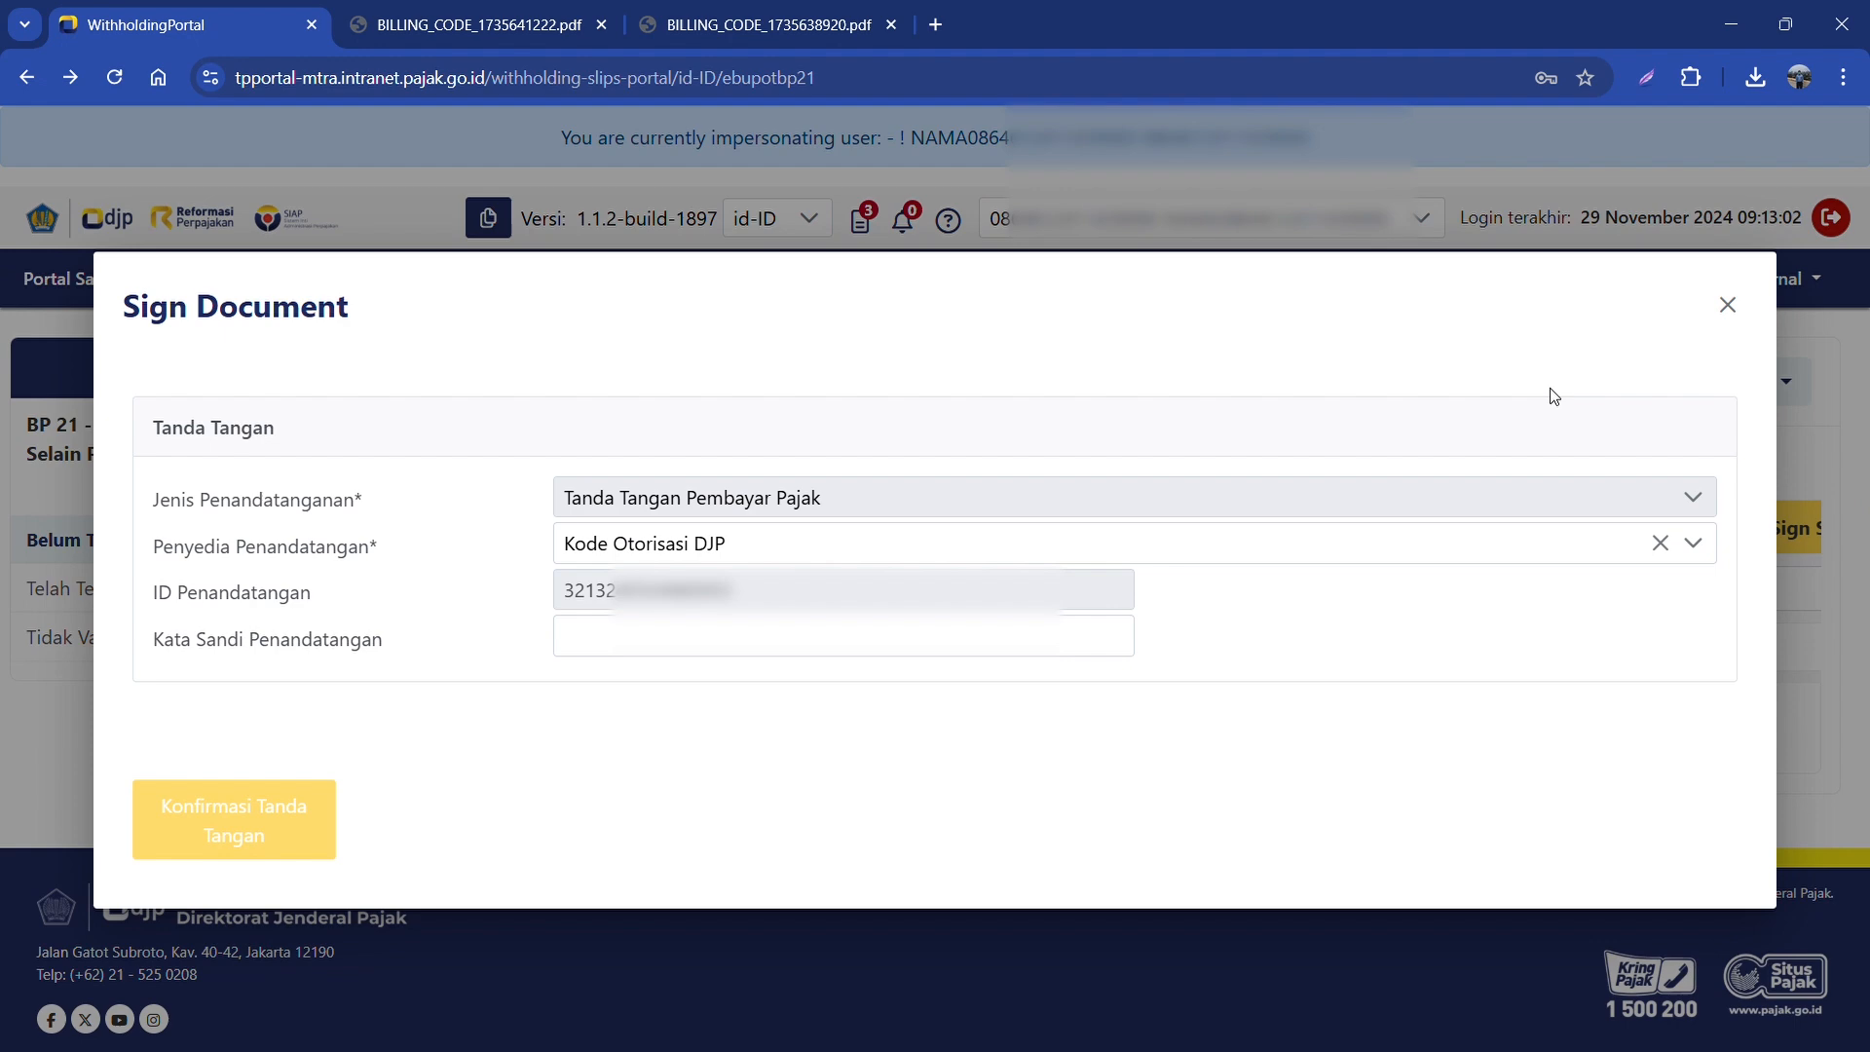
# Step: Enter the signing password and confirm the signature to issue the slip
pyautogui.click(726, 642)
pyautogui.write('••••••••••')
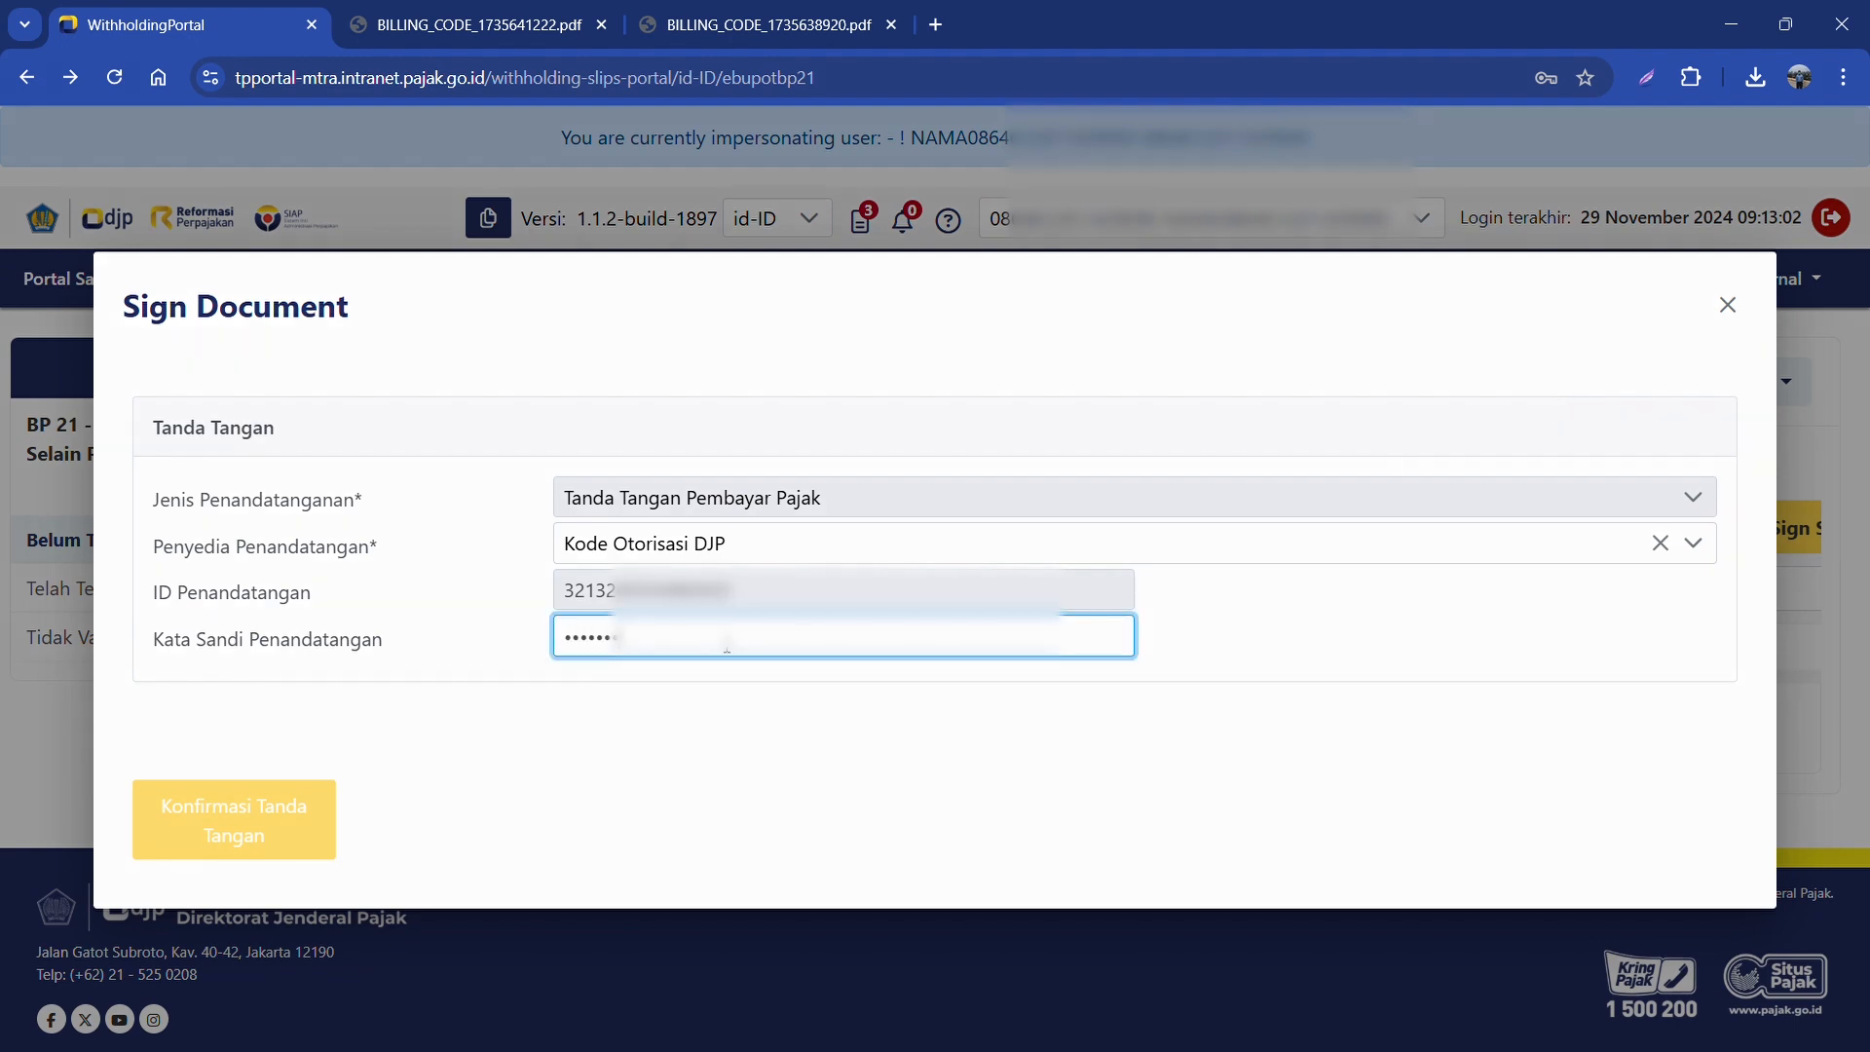
pyautogui.click(247, 818)
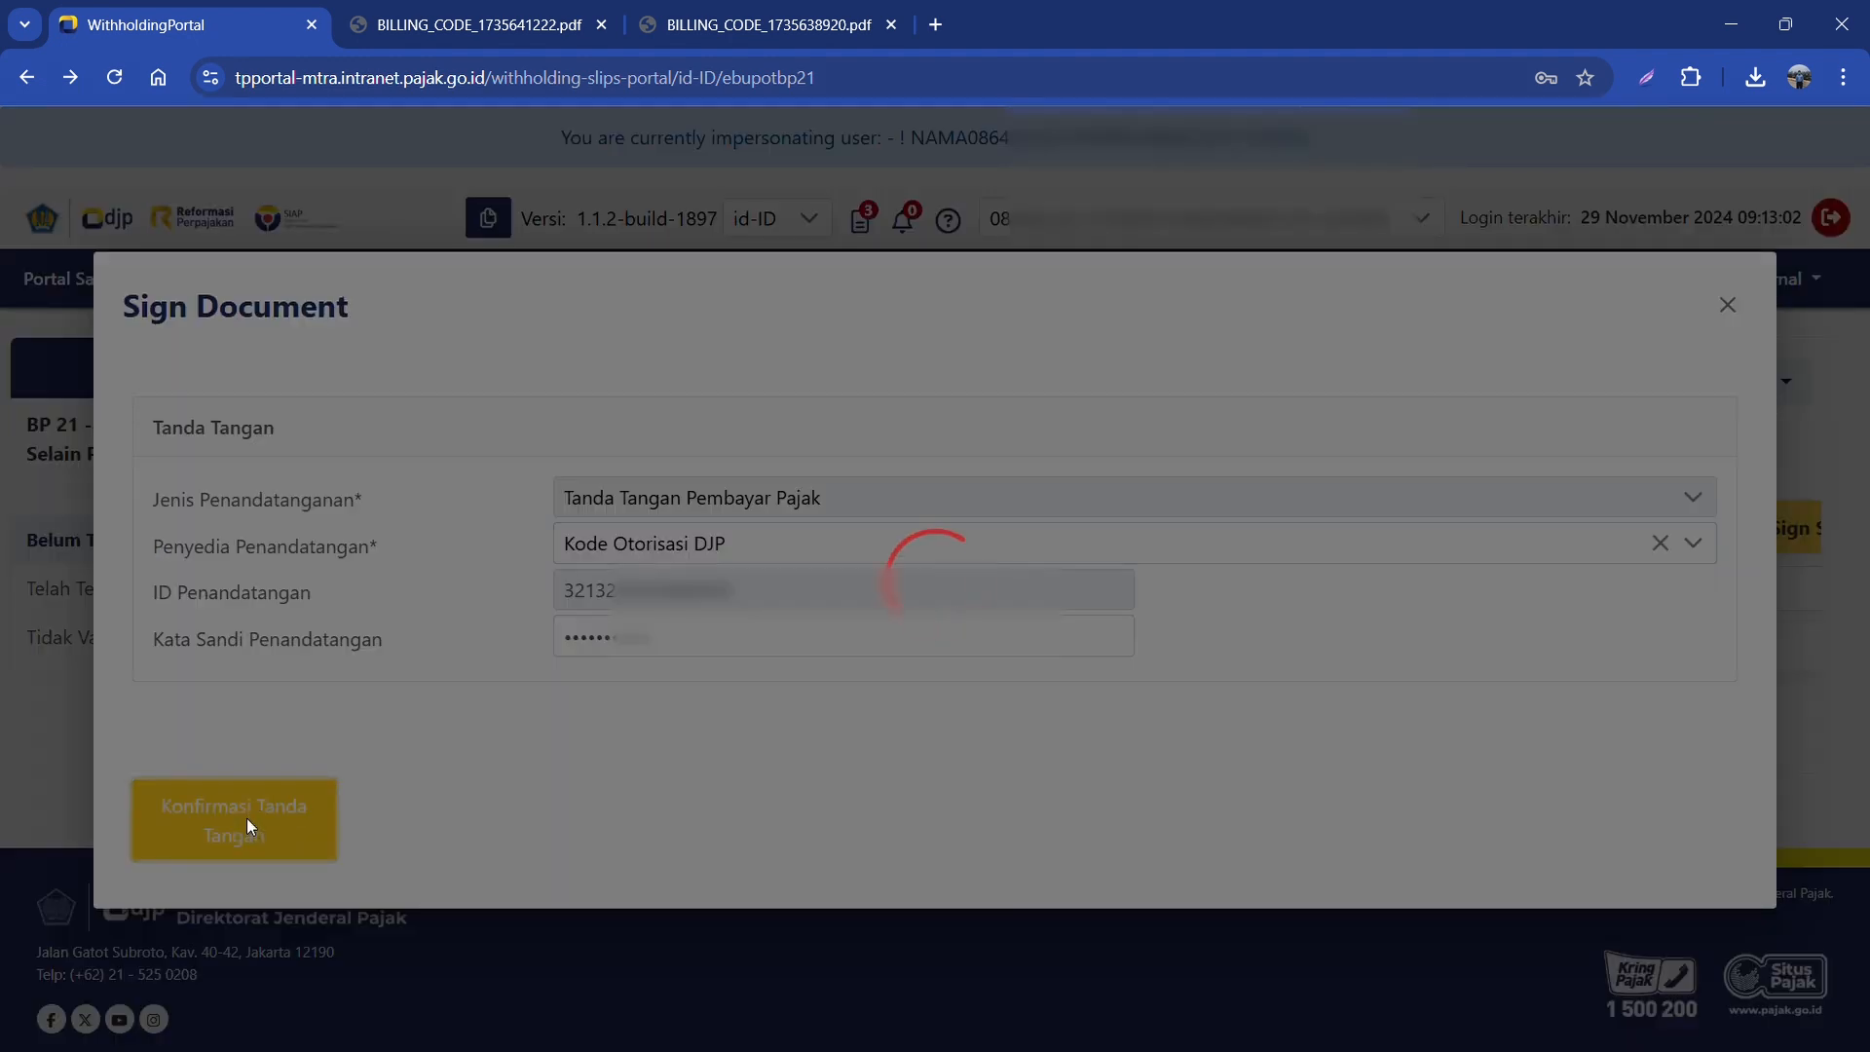